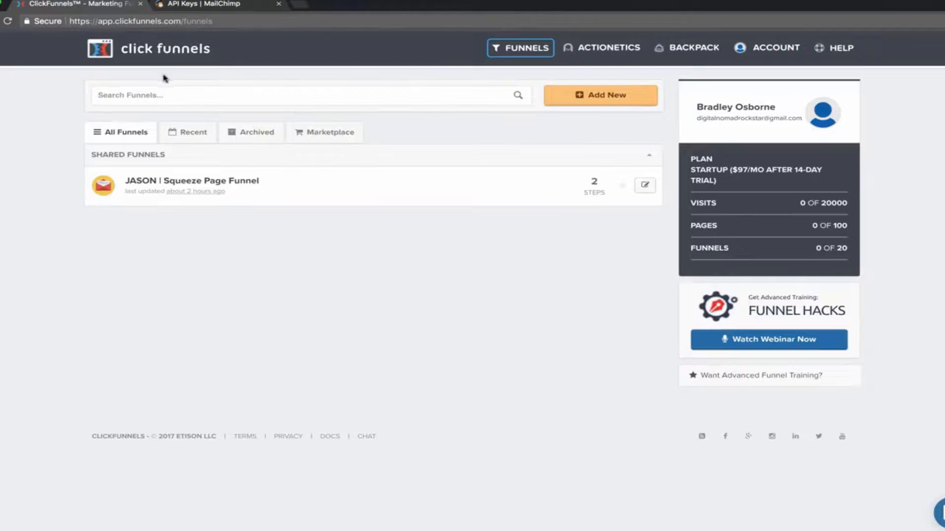
Begin a new funnel with Add New on the Funnels dashboard.
left_click(603, 99)
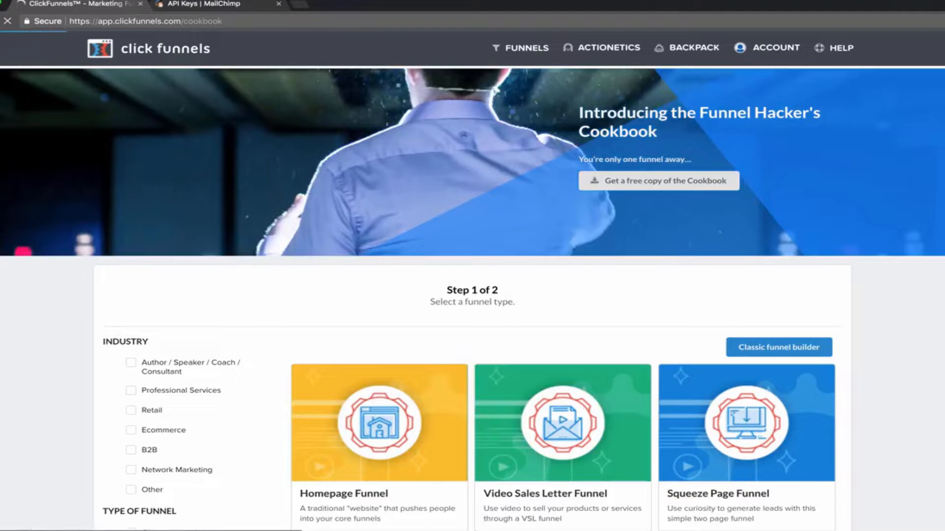
Browse the Funnel Hacker's Cookbook and filter funnel types to Generate Leads.
scroll(40, 243, "down", 4)
scroll(562, 256, "down", 3)
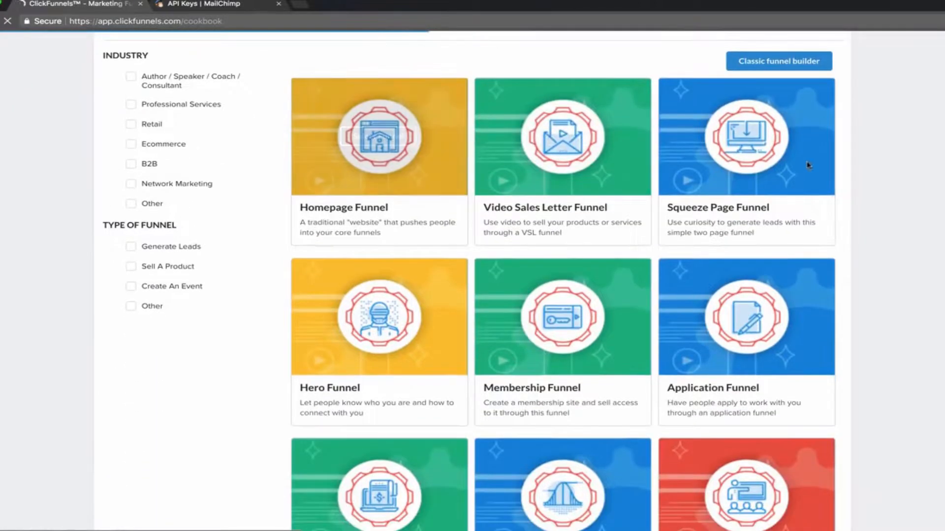
scroll(655, 238, "down", 4)
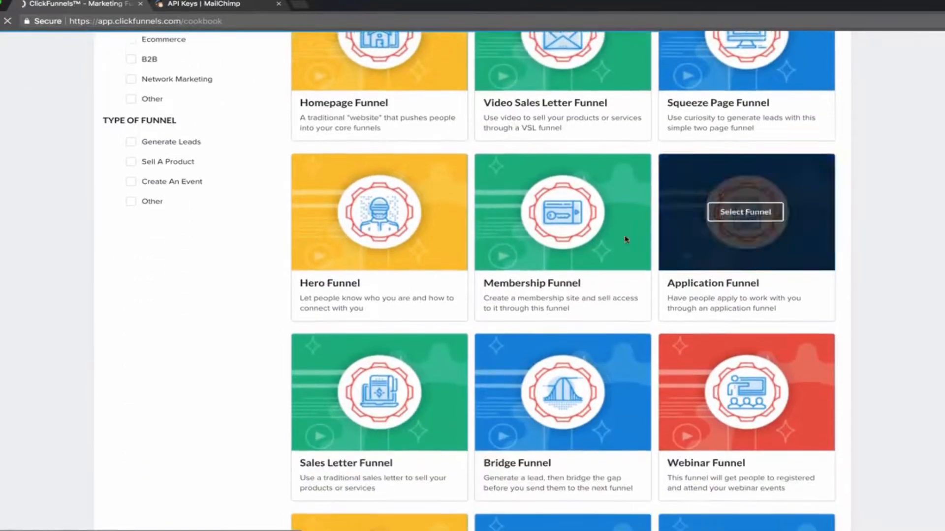
scroll(653, 236, "down", 8)
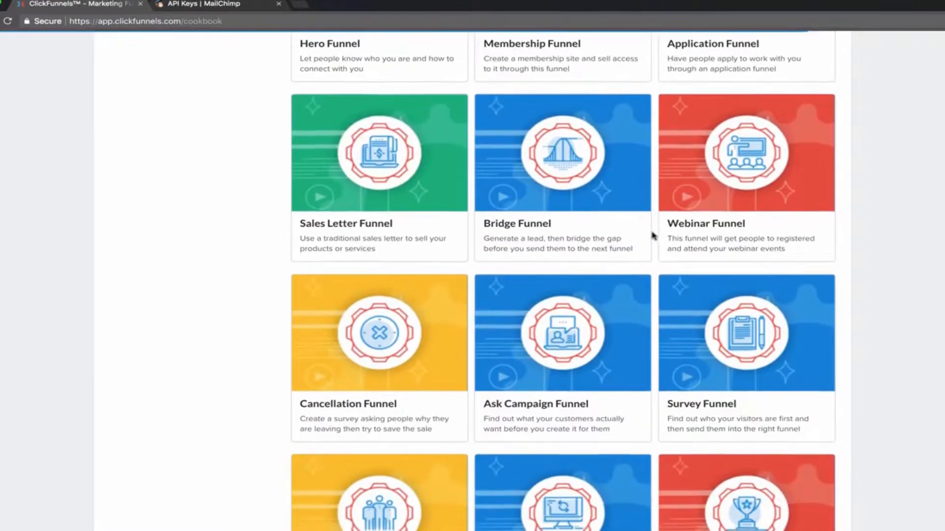
scroll(654, 235, "down", 4)
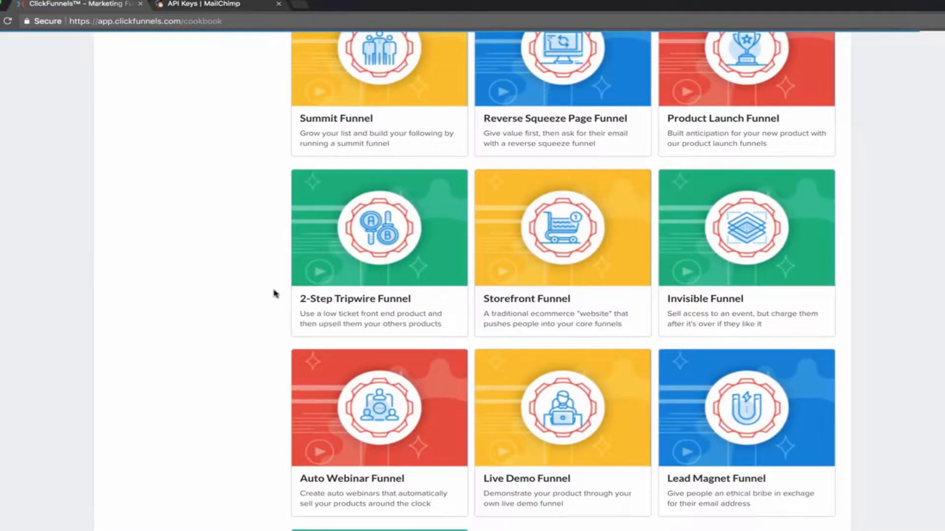
scroll(276, 291, "down", 4)
scroll(278, 290, "up", 20)
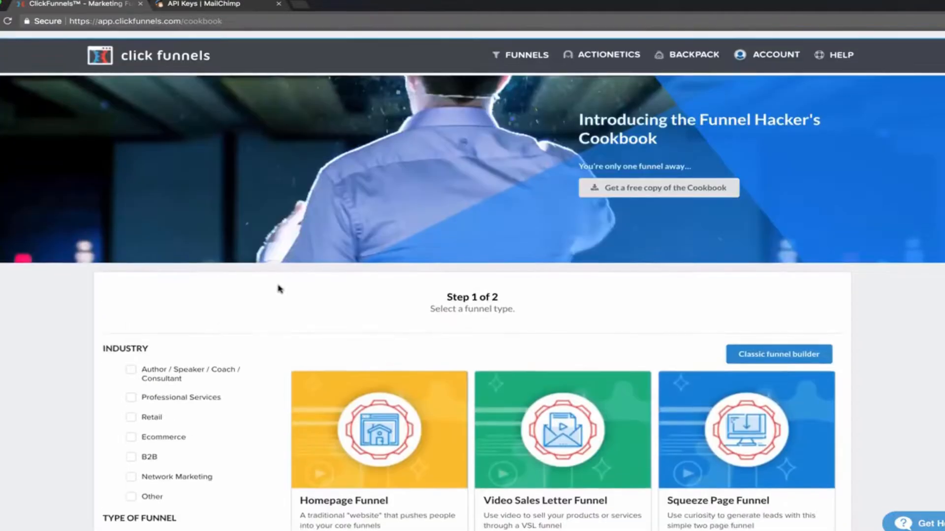
scroll(279, 330, "down", 4)
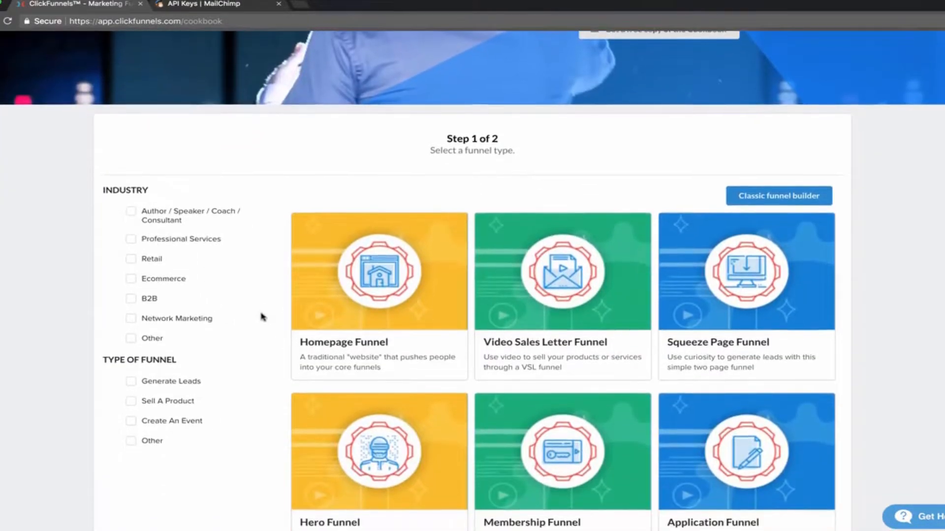
scroll(262, 317, "down", 2)
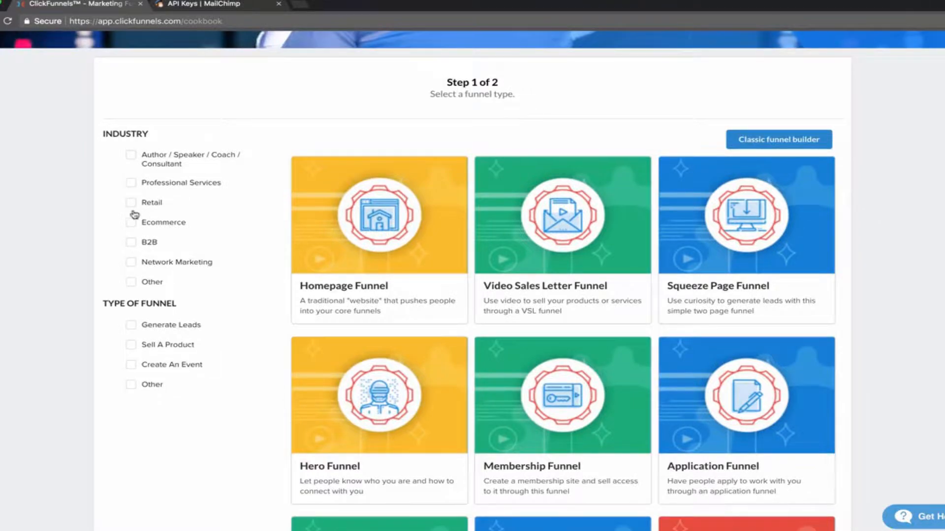
scroll(131, 285, "down", 2)
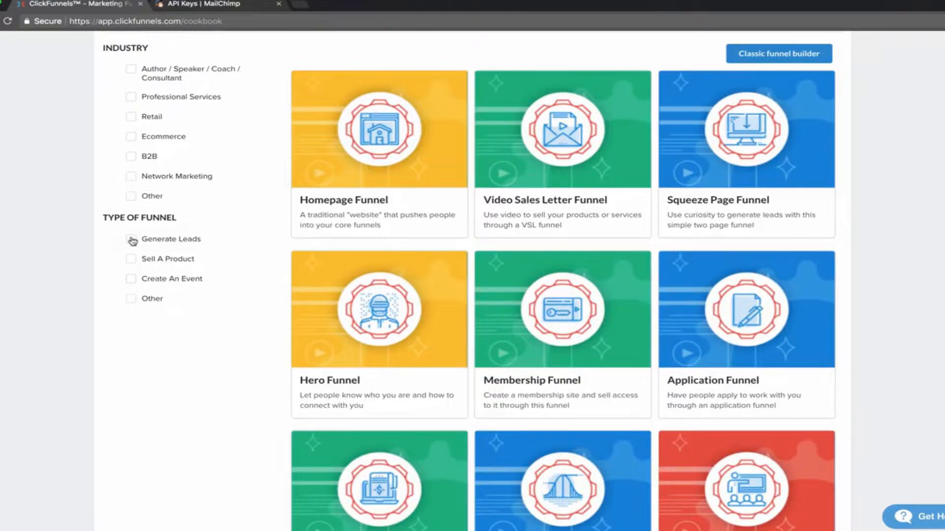
left_click(130, 240)
Add the 'I Want Their Contact Info' goal filter, leaving five funnels including Squeeze Page.
scroll(197, 281, "down", 2)
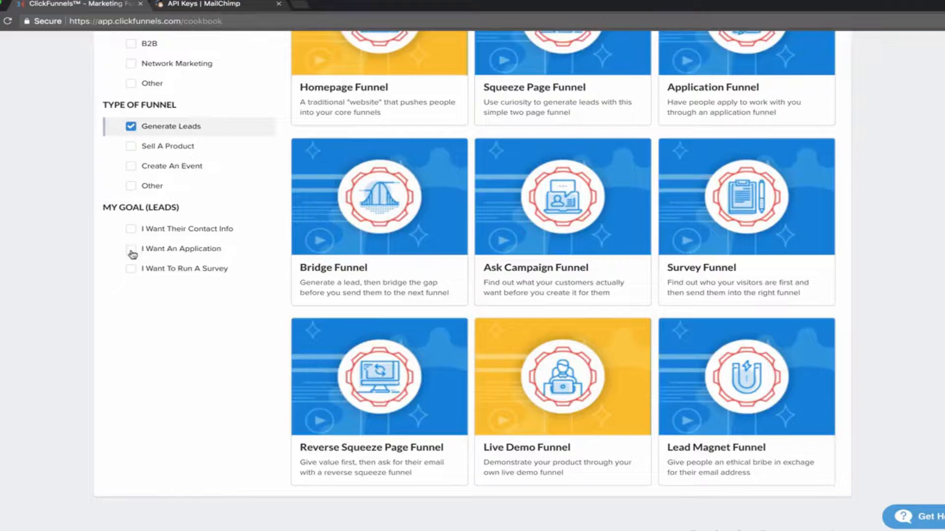
left_click(131, 229)
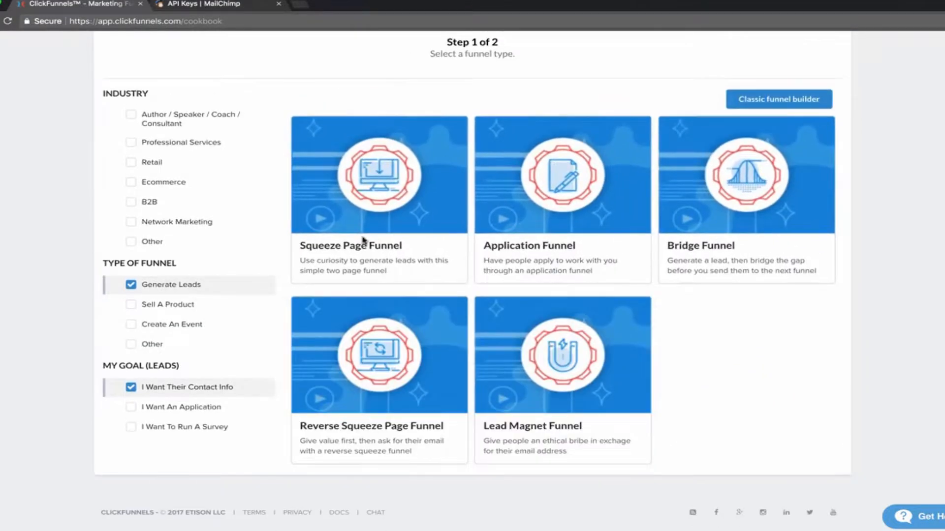
mouse_move(371, 197)
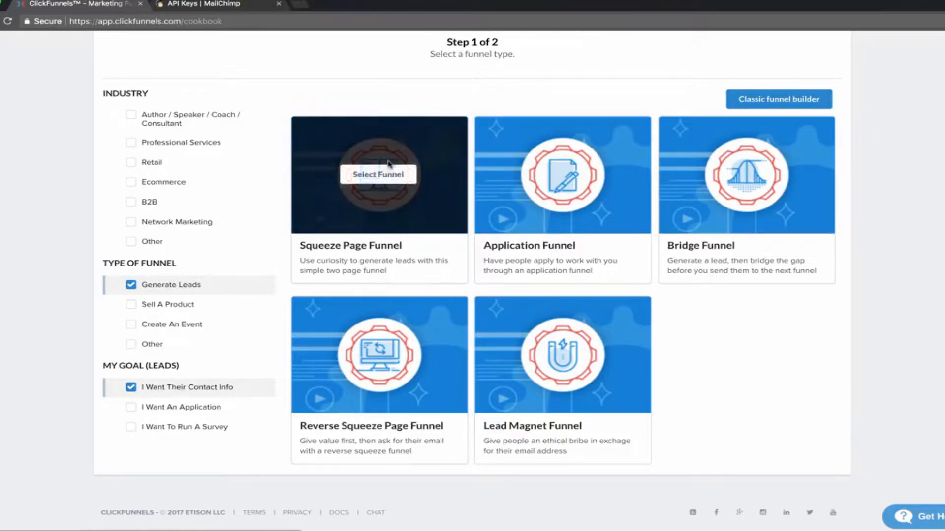
scroll(282, 97, "up", 1)
scroll(280, 98, "down", 1)
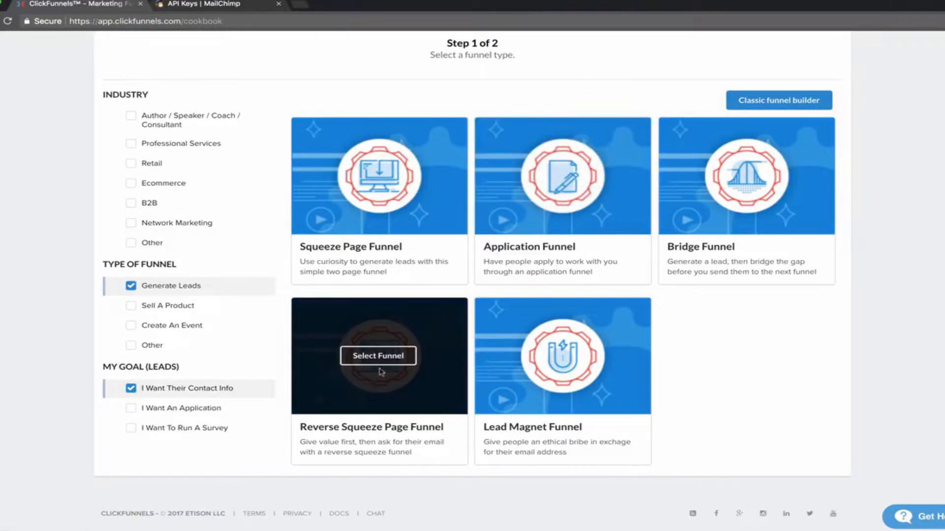
mouse_move(562, 361)
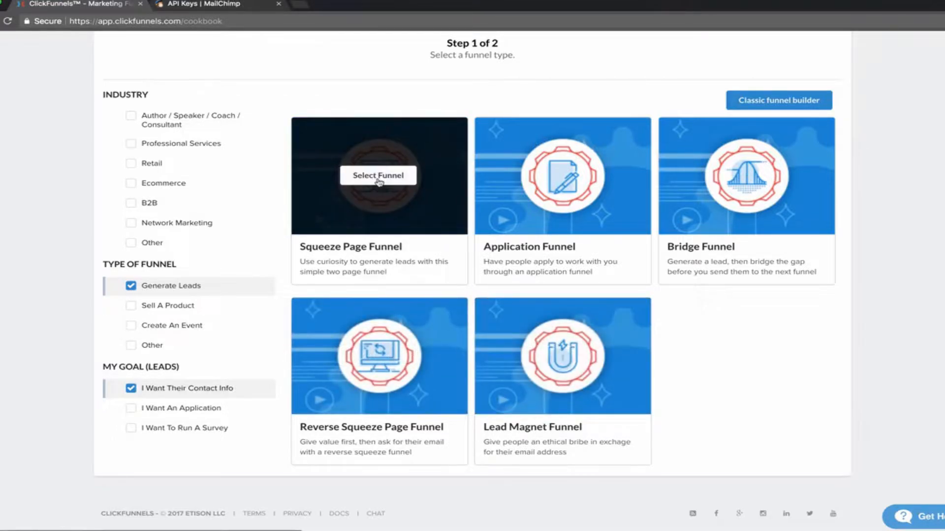
Select the Squeeze Page Funnel type and browse its templates.
left_click(383, 180)
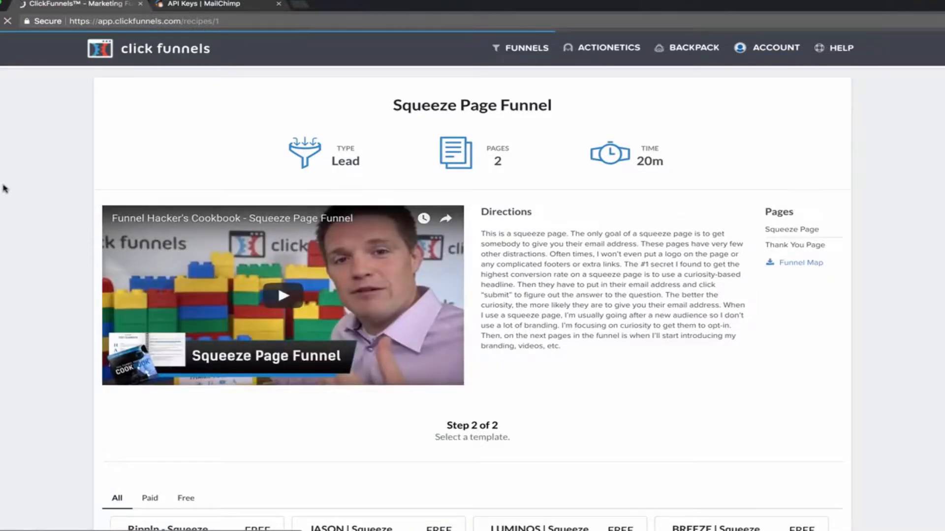
scroll(25, 236, "down", 3)
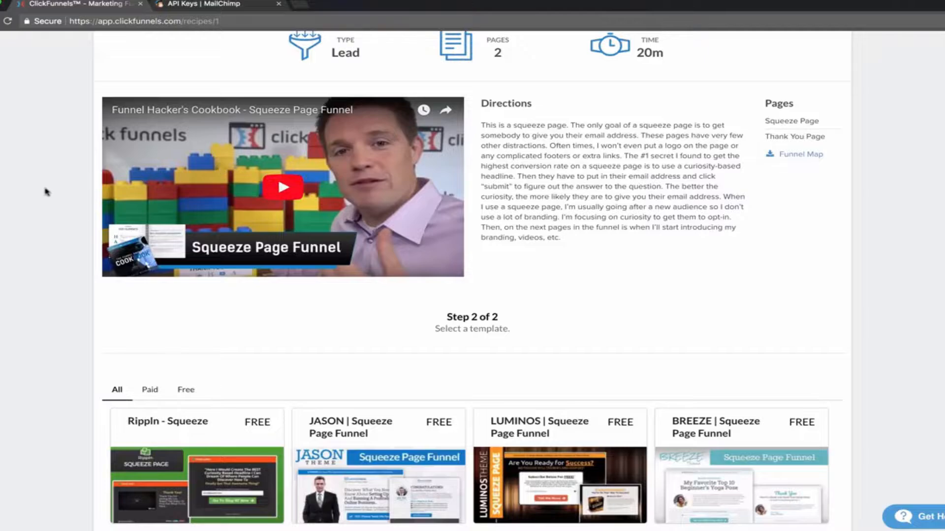
scroll(46, 193, "down", 1)
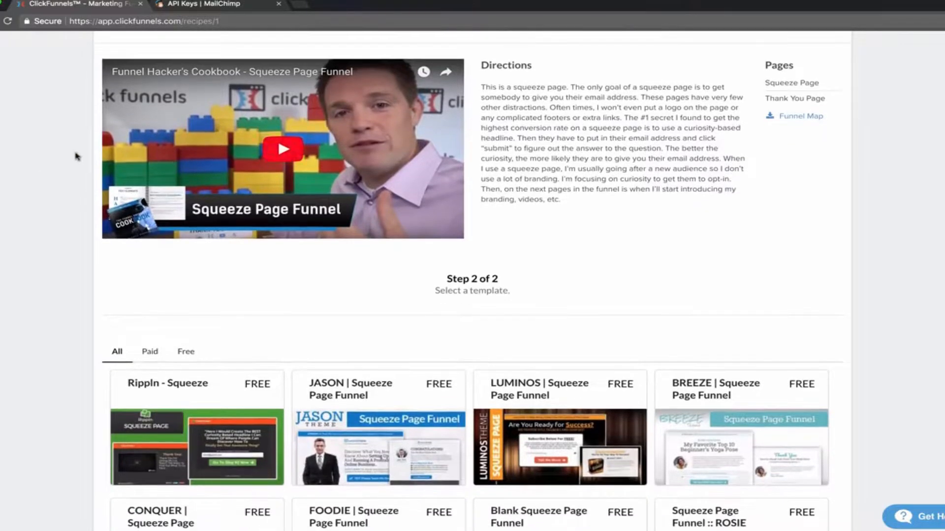
scroll(16, 160, "down", 1)
scroll(59, 147, "down", 1)
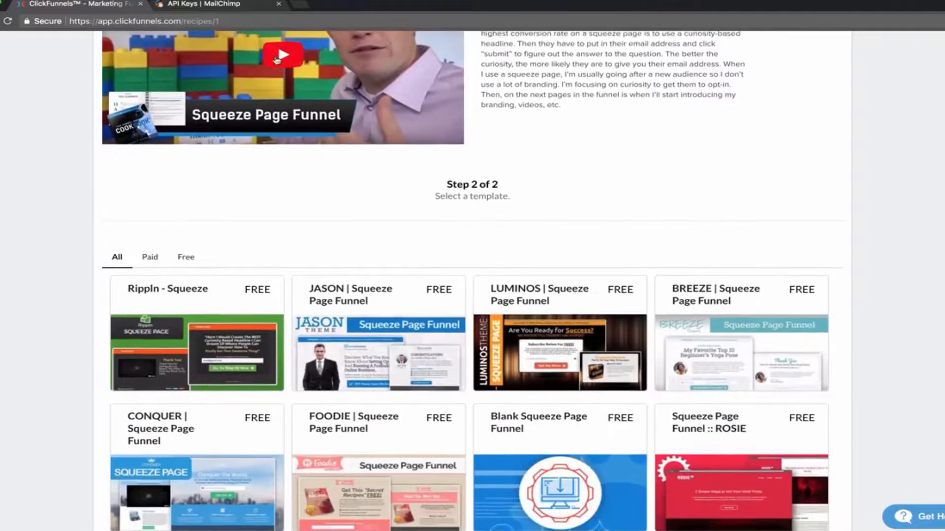
scroll(109, 99, "up", 4)
scroll(30, 158, "down", 7)
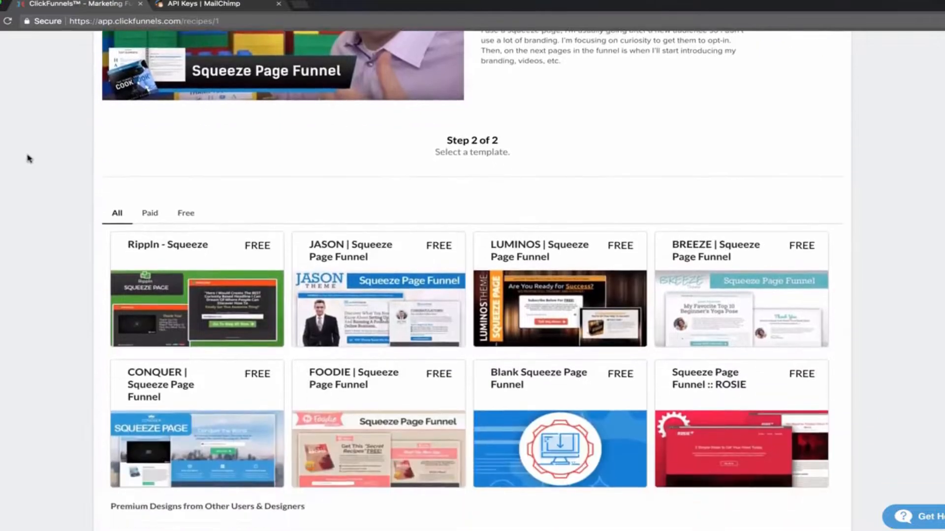
scroll(143, 306, "up", 4)
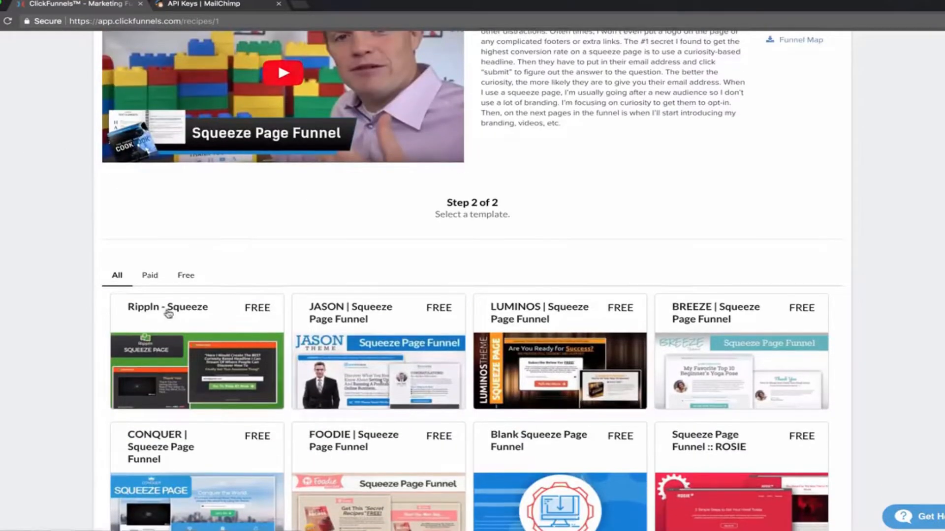
Show only free templates and open the JASON | Squeeze Page Funnel template.
left_click(186, 276)
scroll(64, 261, "up", 5)
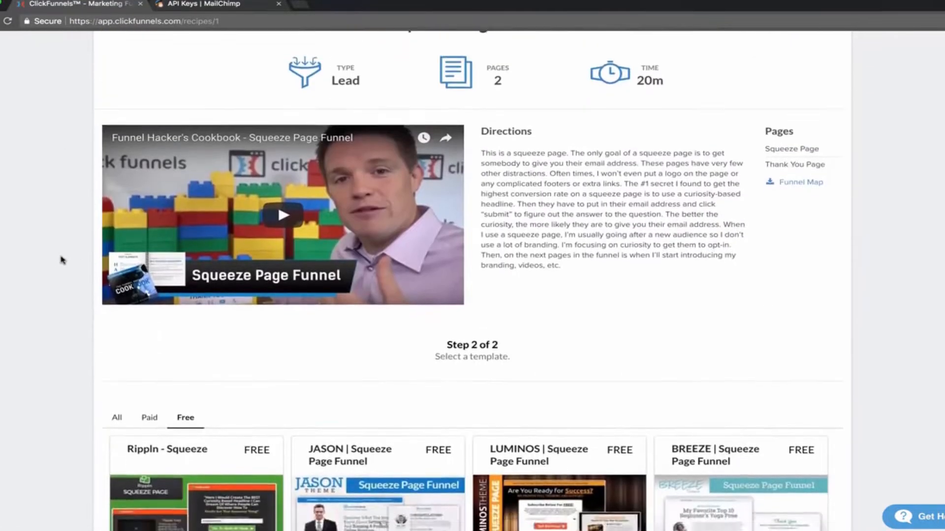
scroll(63, 208, "down", 3)
scroll(64, 208, "down", 3)
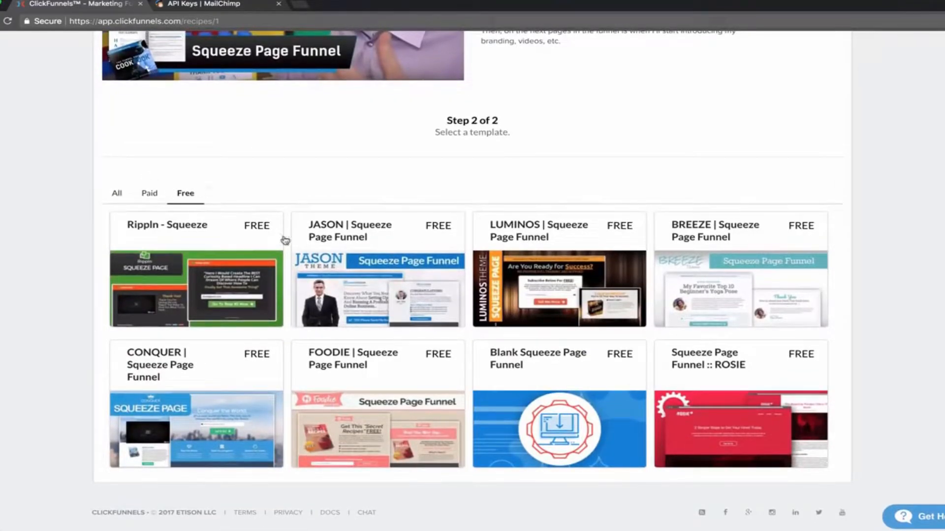
left_click(364, 280)
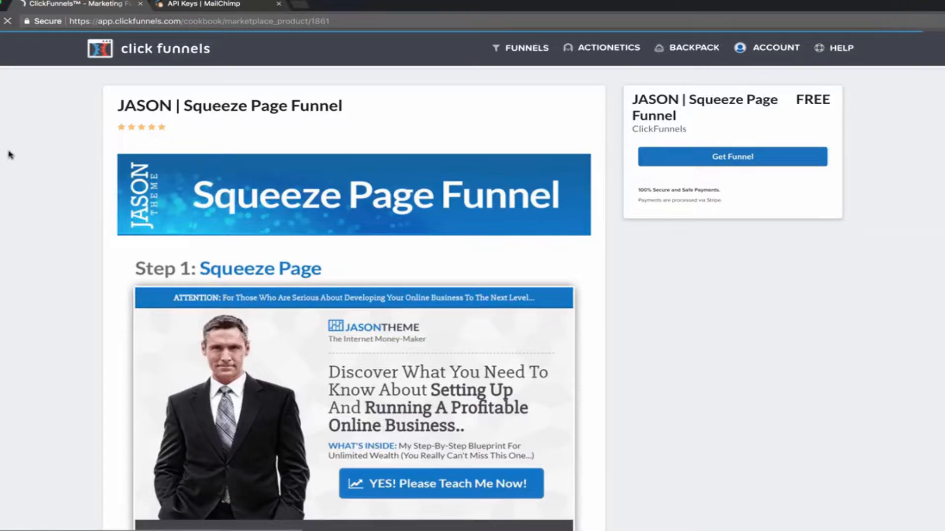
Review the JASON template preview and get it as a new funnel.
scroll(14, 198, "down", 10)
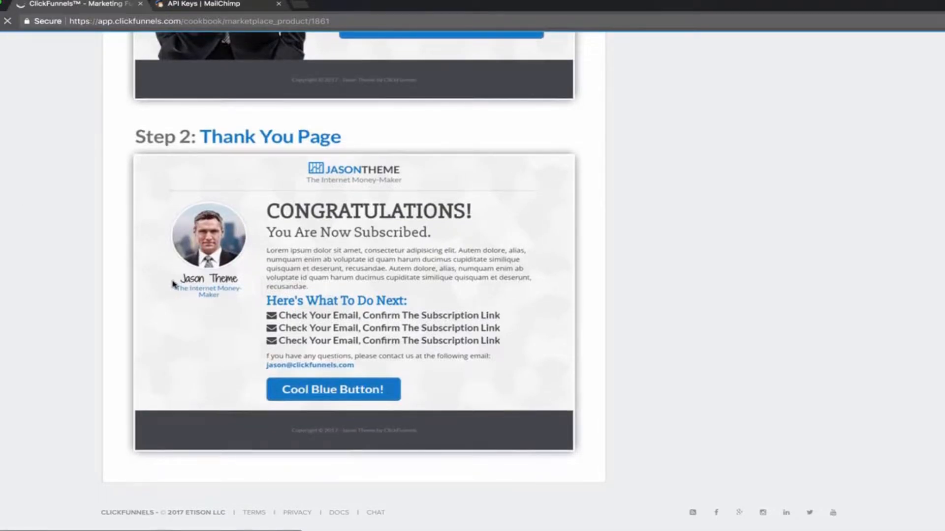
scroll(77, 172, "up", 10)
scroll(71, 198, "down", 10)
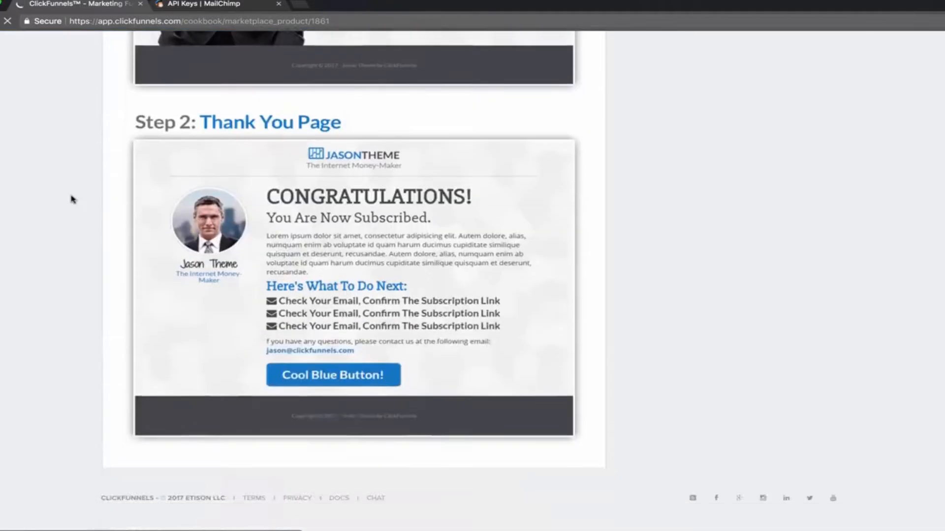
scroll(72, 199, "up", 10)
scroll(45, 209, "down", 1)
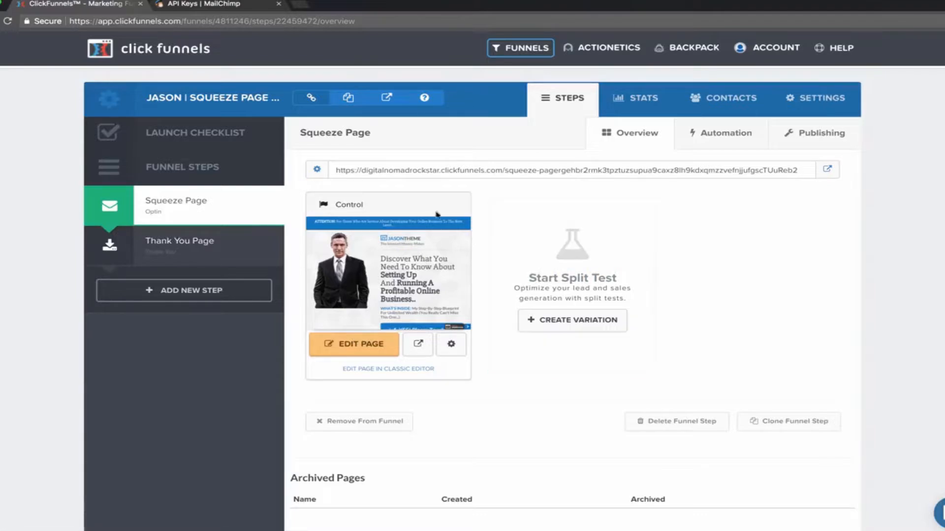
Launch the editor for the Squeeze Page Control variant via EDIT PAGE.
left_click(366, 348)
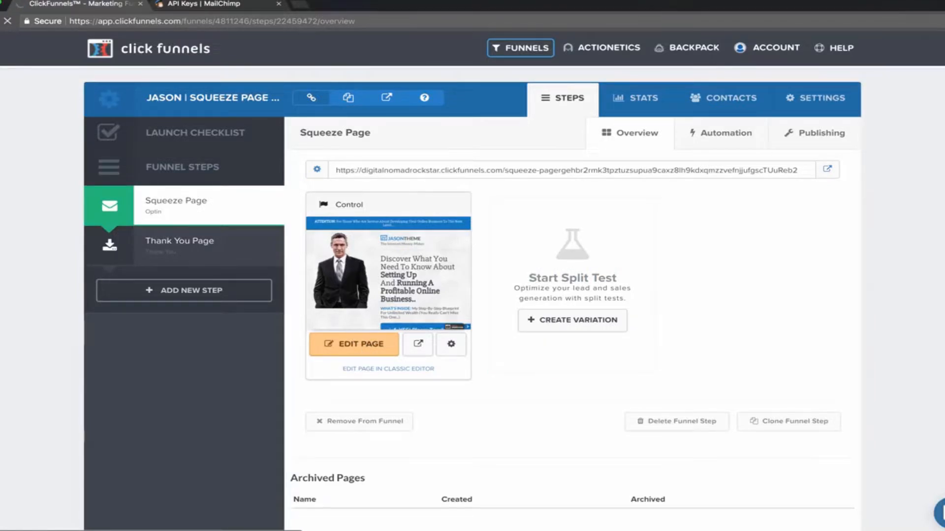
left_click(434, 0)
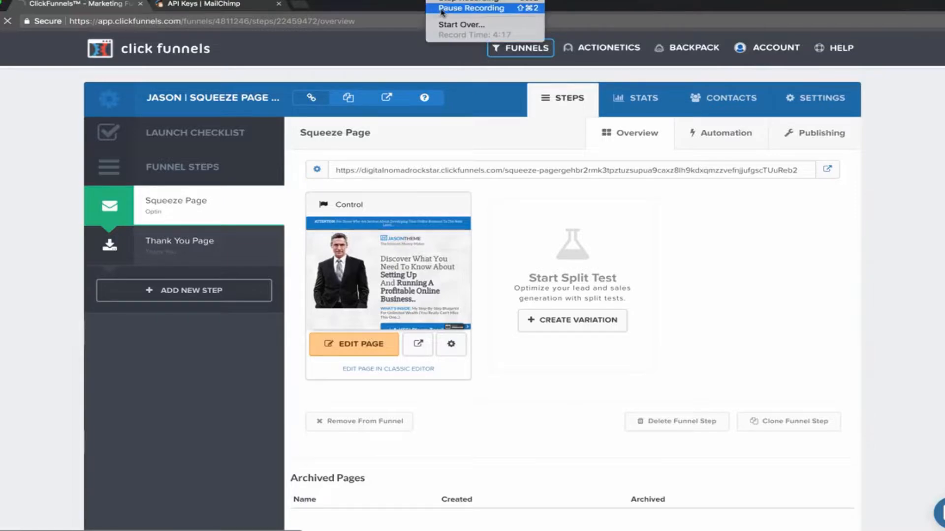
left_click(440, 9)
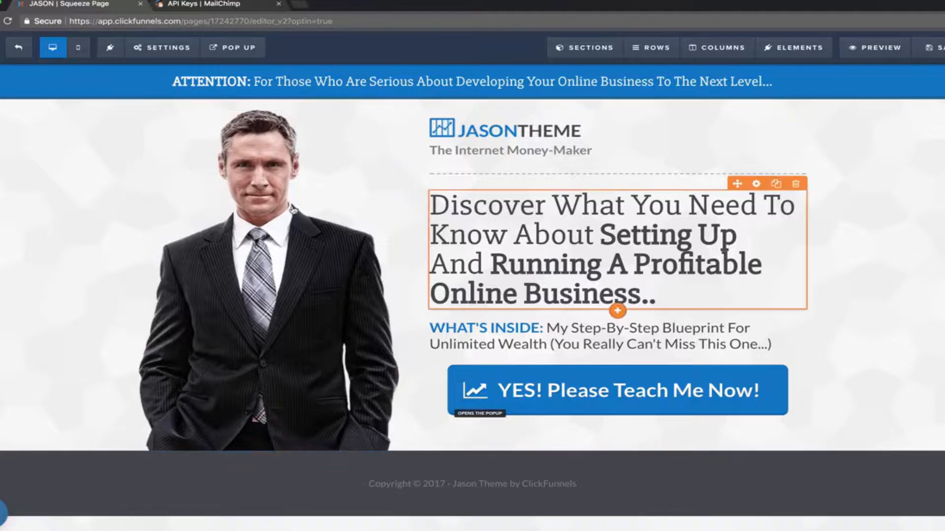
Drag the man's photo out of the right column into the empty left column.
left_click_drag(367, 239, 519, 198)
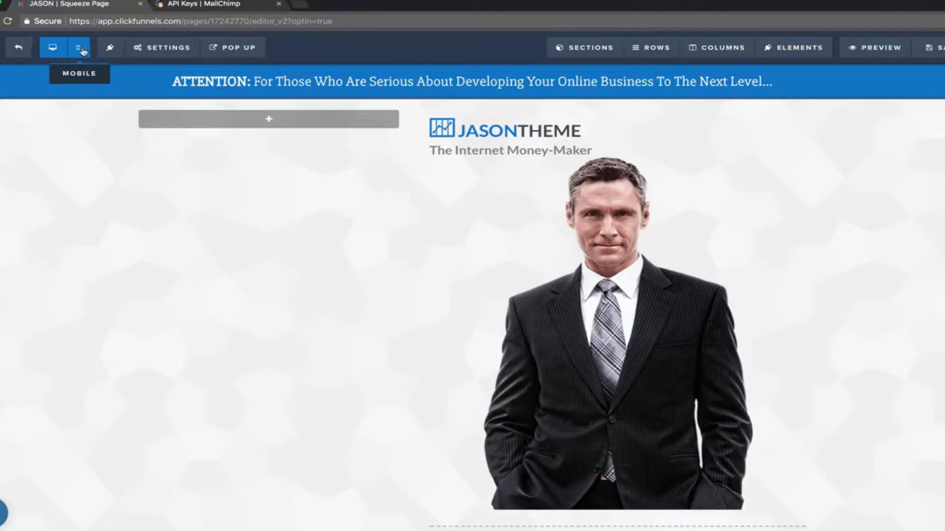
mouse_move(166, 53)
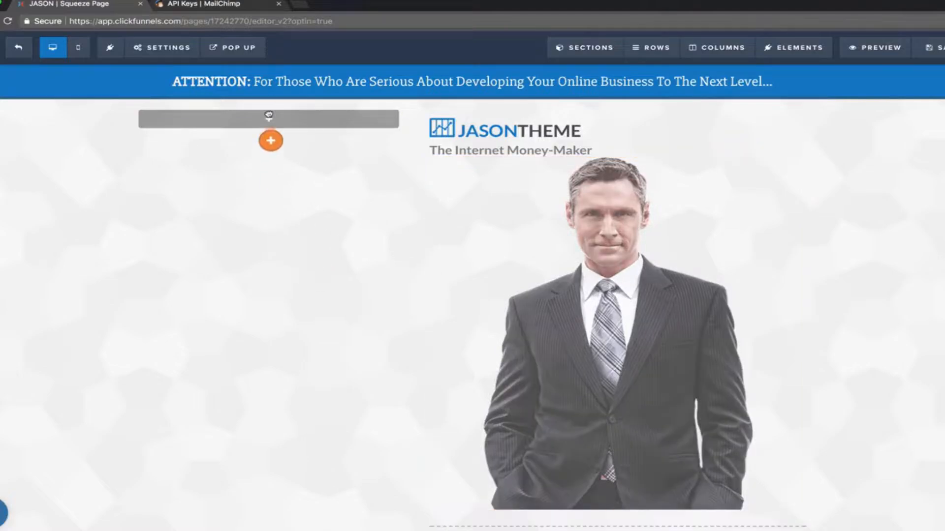
left_click_drag(268, 114, 269, 121)
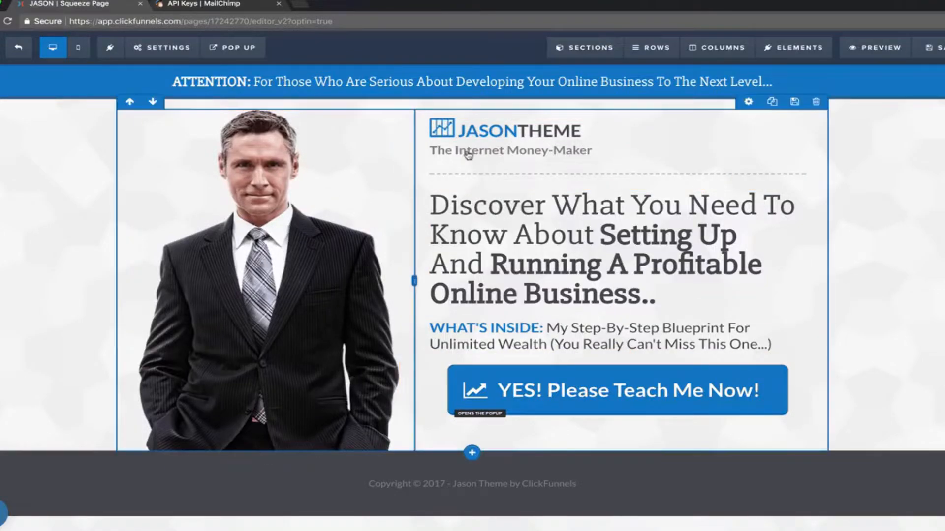
Change 'Online Business' to 'Adwords Account' in the main headline.
left_click(557, 247)
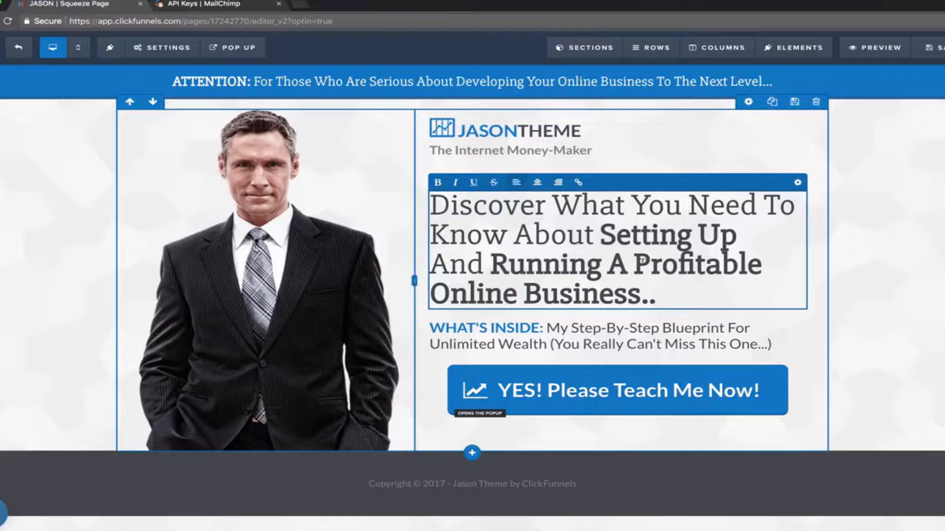
left_click_drag(430, 294, 628, 295)
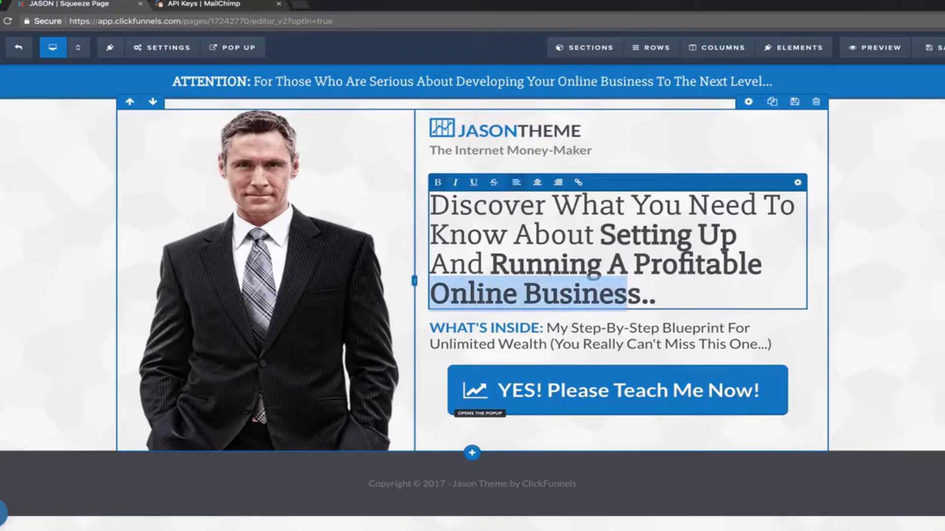
left_click(491, 264)
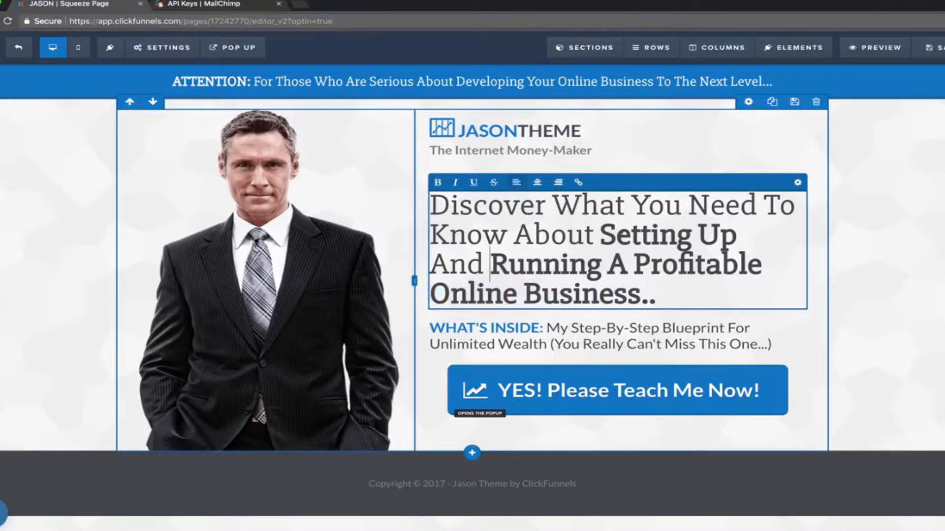
left_click_drag(641, 295, 437, 291)
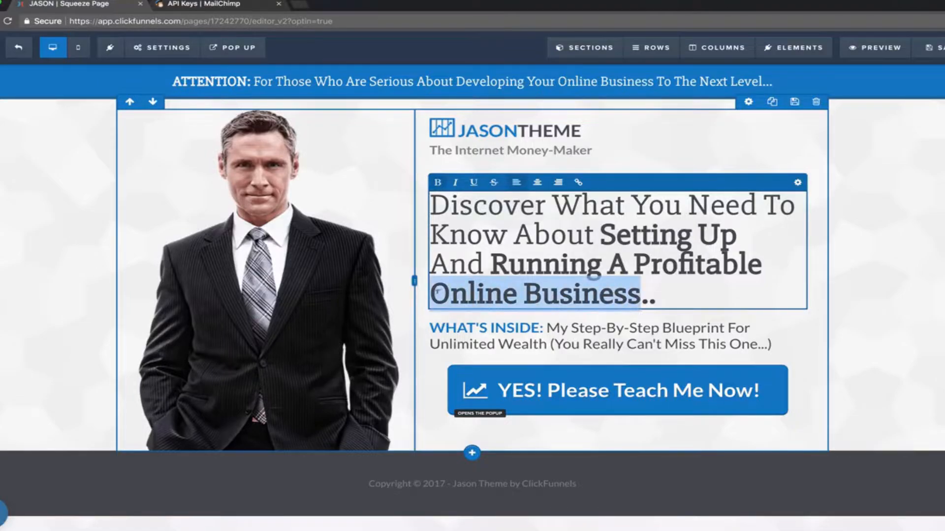
type("Adwords Ac")
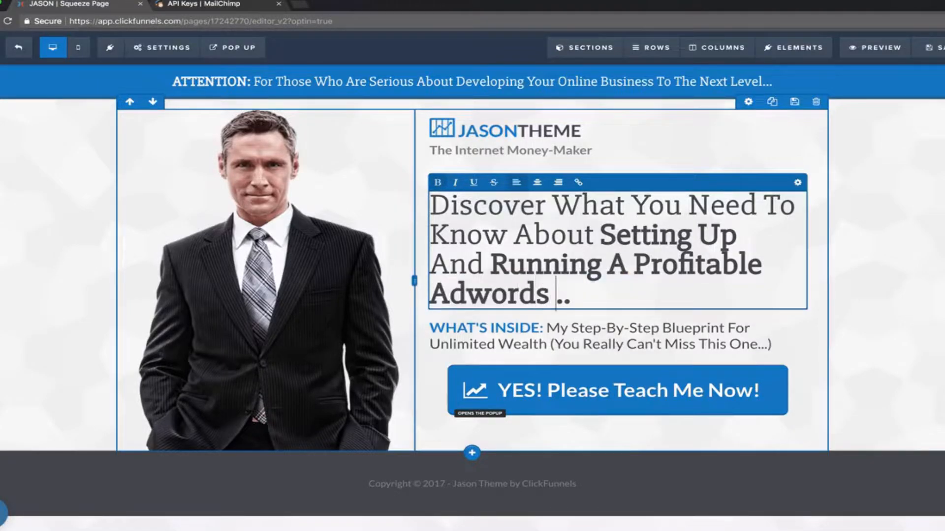
type("count")
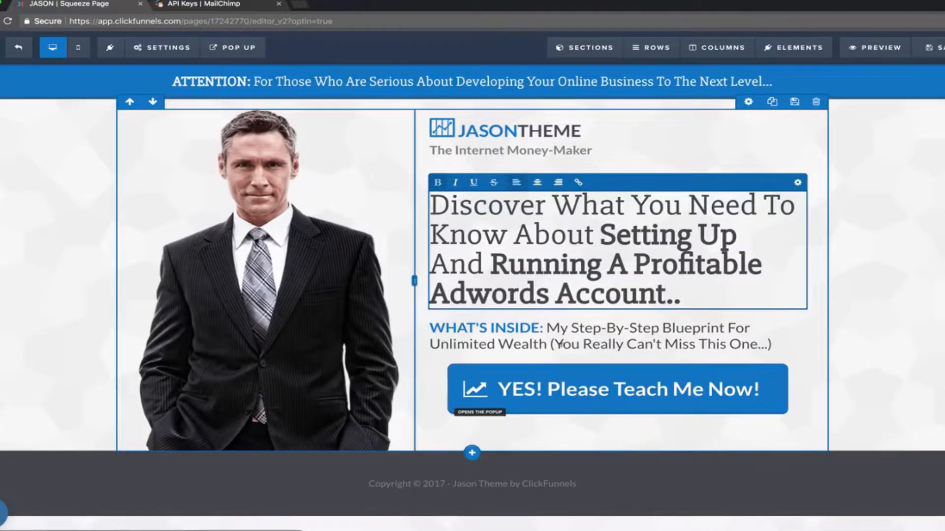
Rewrite the WHAT'S INSIDE line to 'Profitability On Adwords (Even If You're A Total Beginner)'.
left_click(547, 345)
left_click_drag(547, 344, 432, 344)
type("Profitabi")
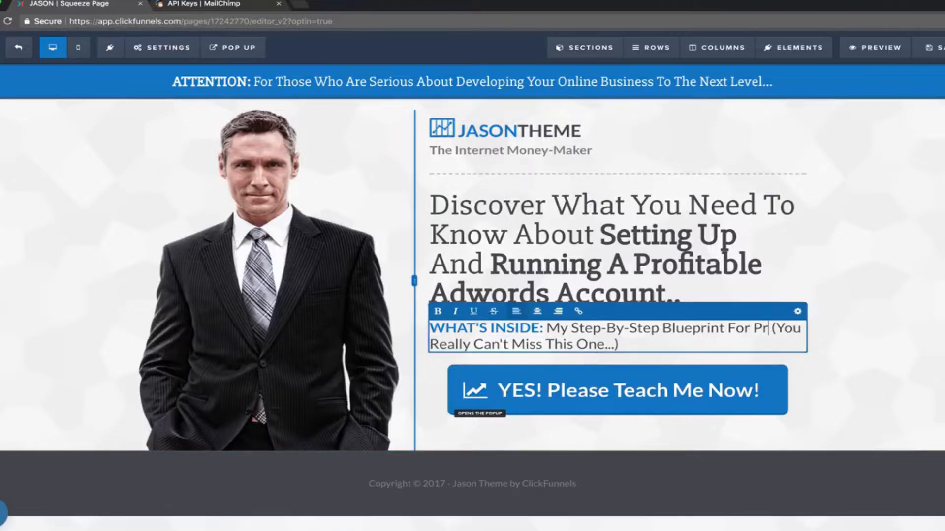
type("lity On Ad")
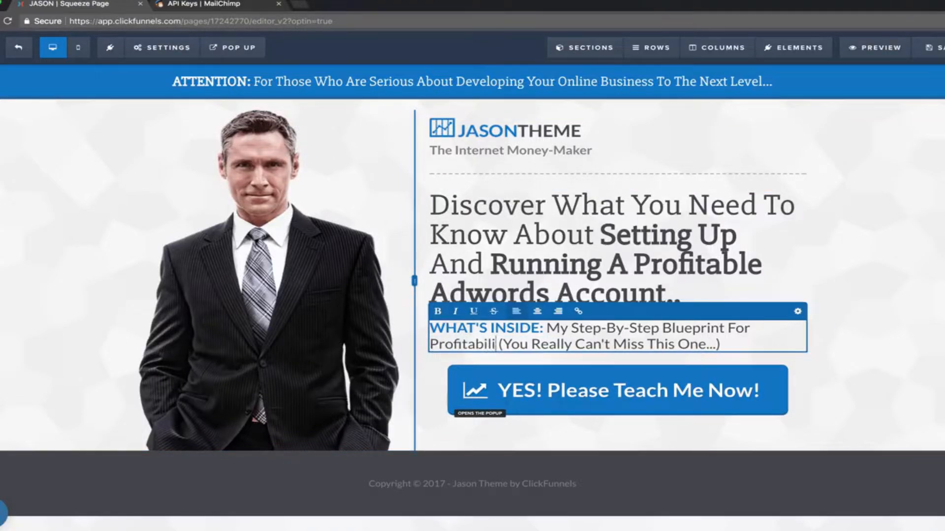
type("words")
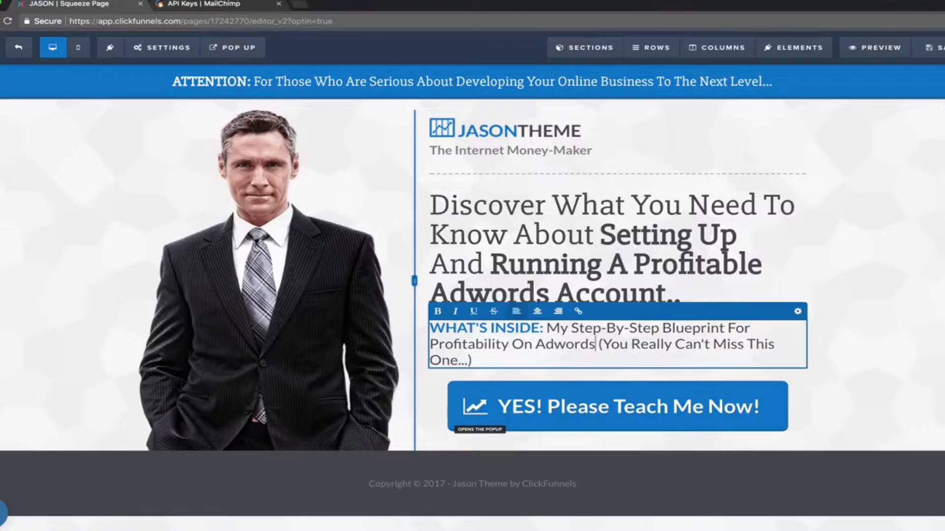
left_click_drag(596, 344, 468, 361)
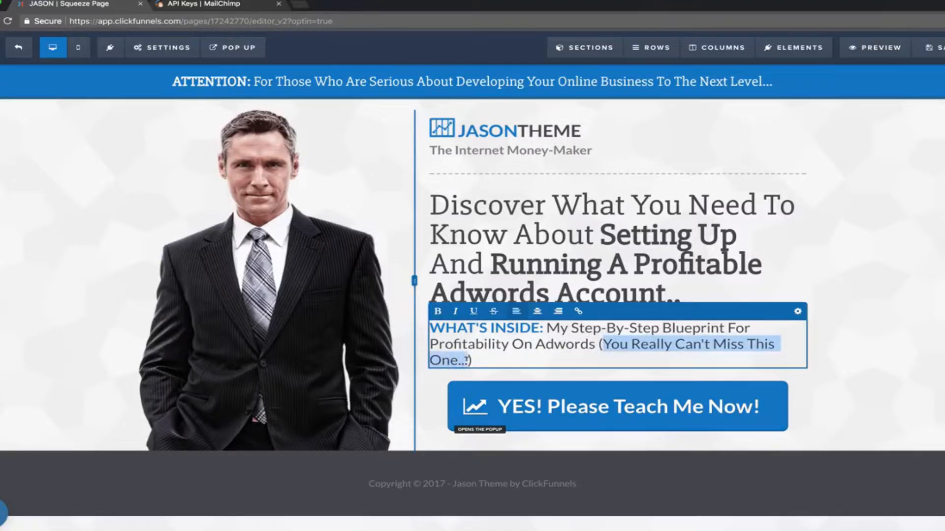
type("(Even If You're A T")
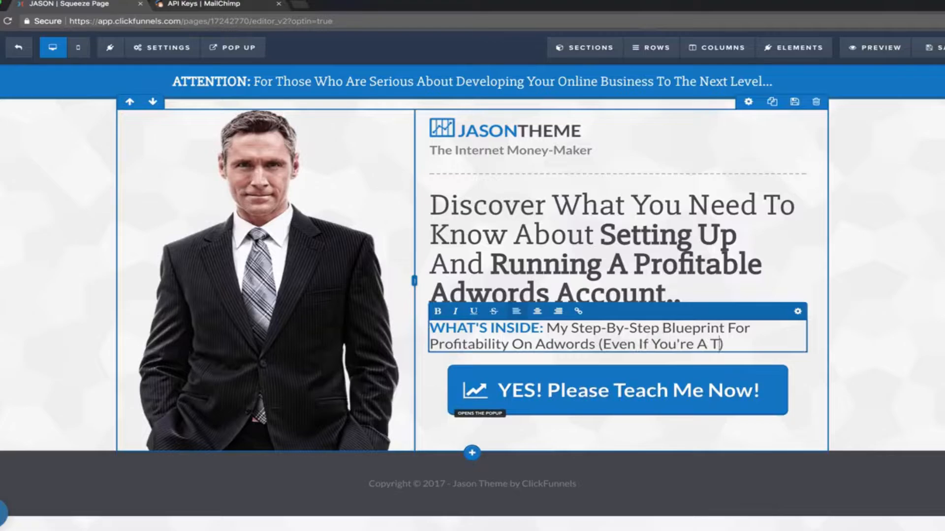
type("otal Beginner")
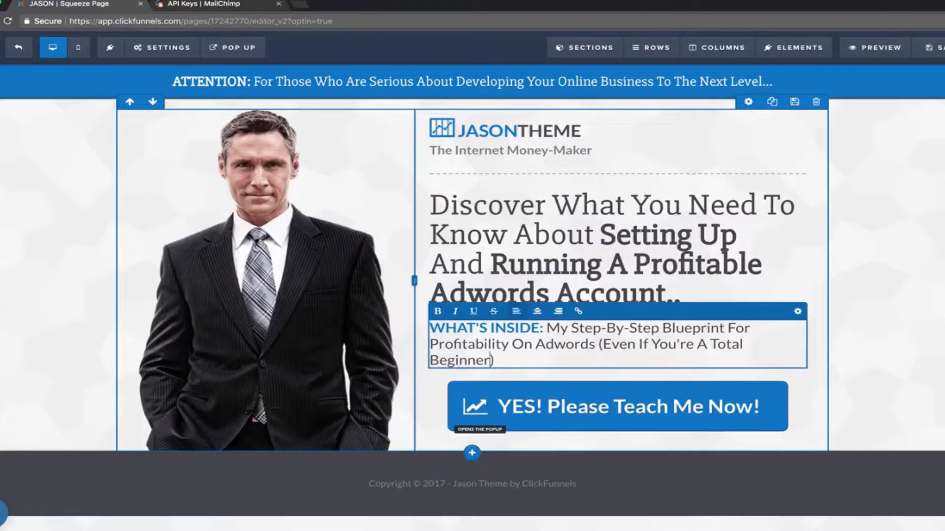
left_click(911, 286)
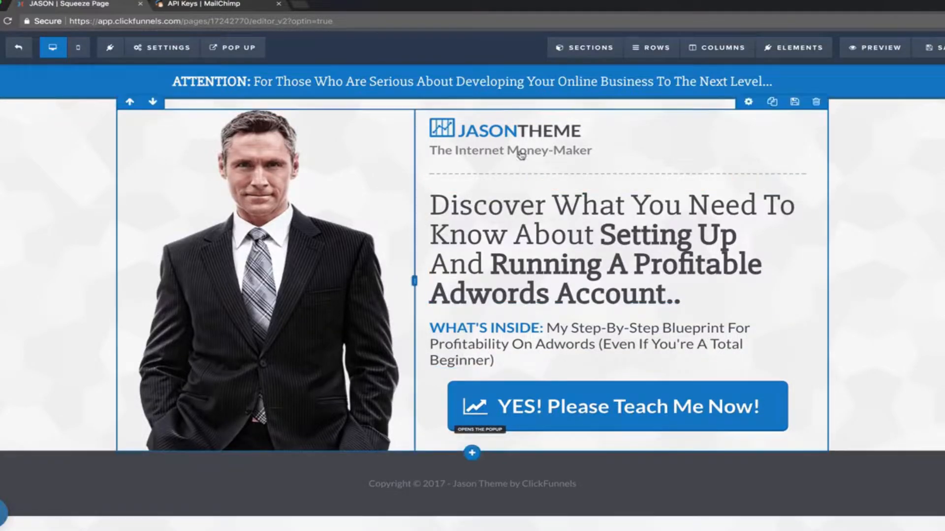
Replace 'Internet Money-Maker' in the subtitle with 'No'.
left_click(578, 151)
left_click_drag(596, 150, 455, 151)
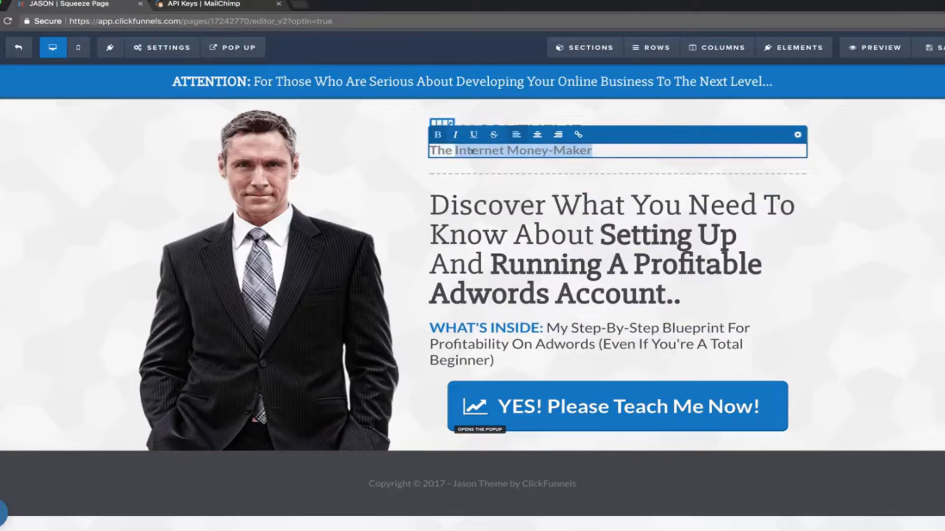
type("Nomad Brad")
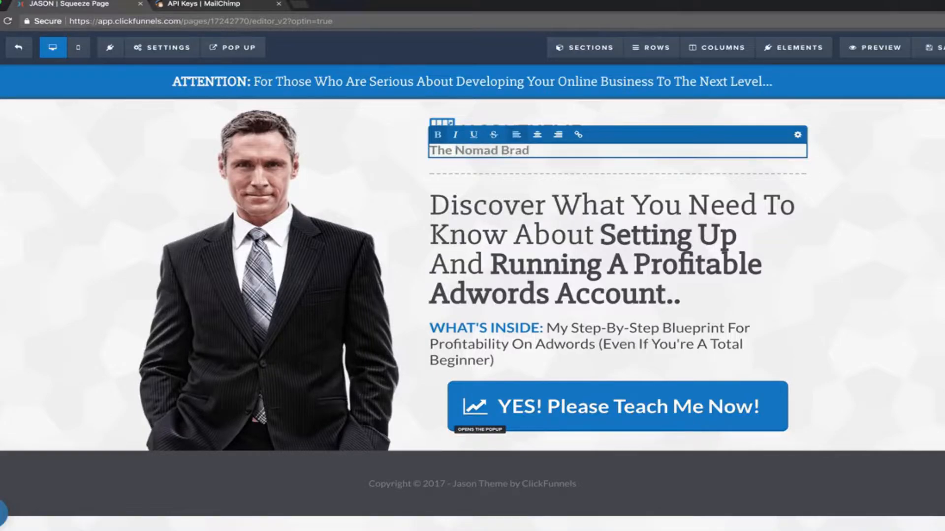
left_click(383, 128)
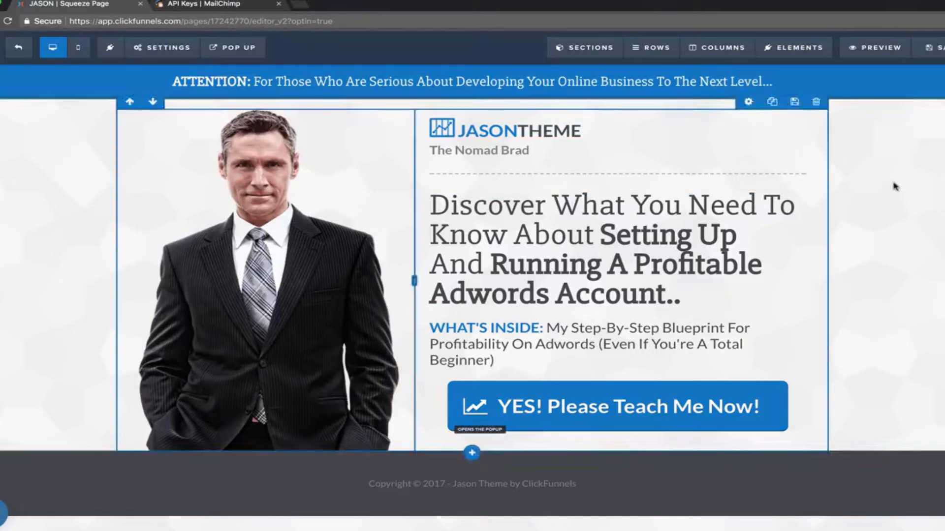
Change 'Developing' to 'Growing' in the ATTENTION banner.
left_click(666, 84)
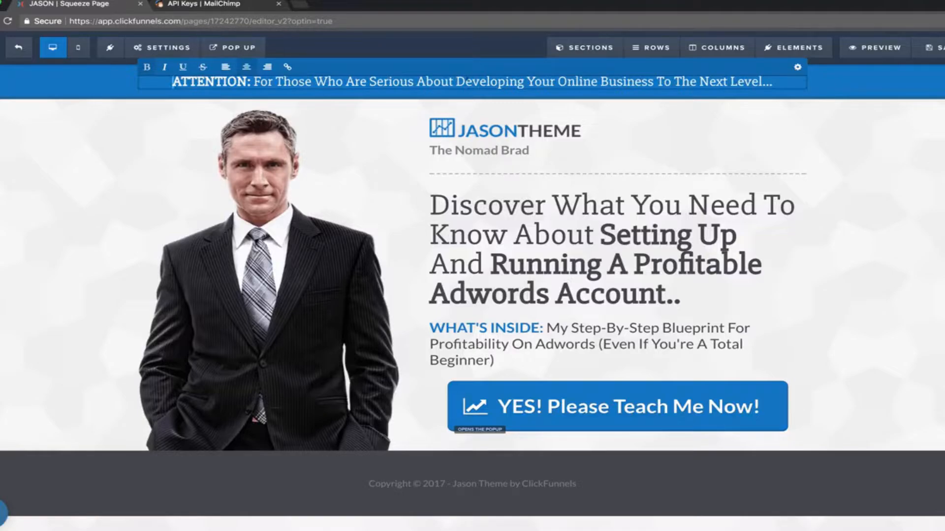
double_click(467, 82)
type("Growing")
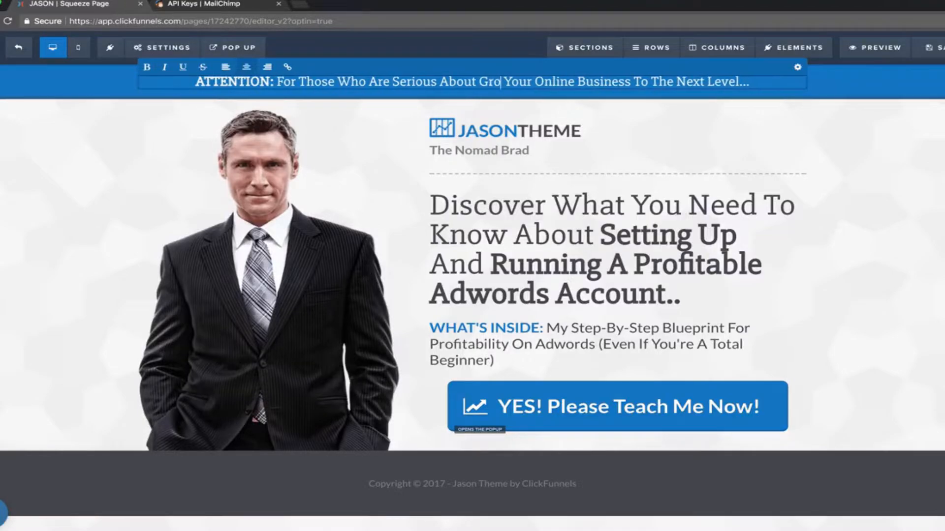
left_click(867, 191)
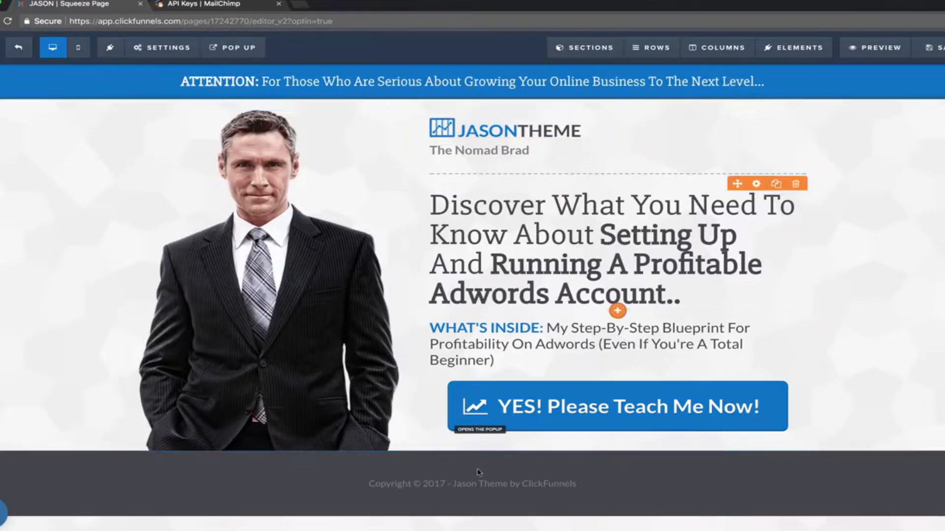
Credit 'Digital Nomad Rockstar' in the footer copyright line and save the page.
left_click(473, 484)
left_click_drag(576, 483, 466, 483)
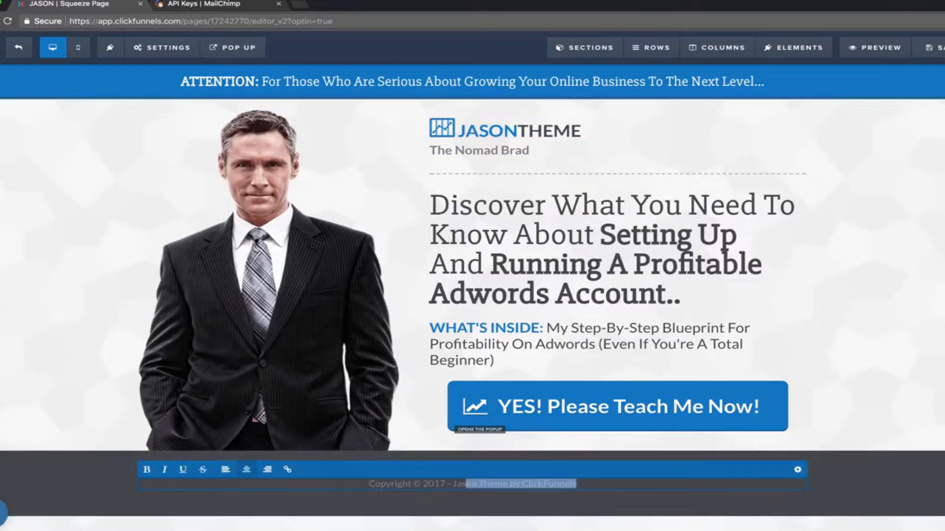
type("Digital")
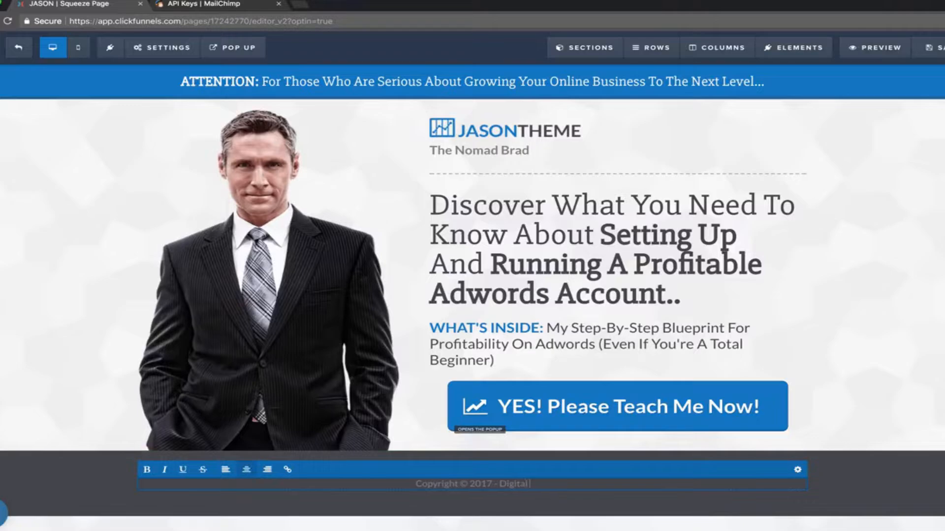
type(" Nomad Rockstar")
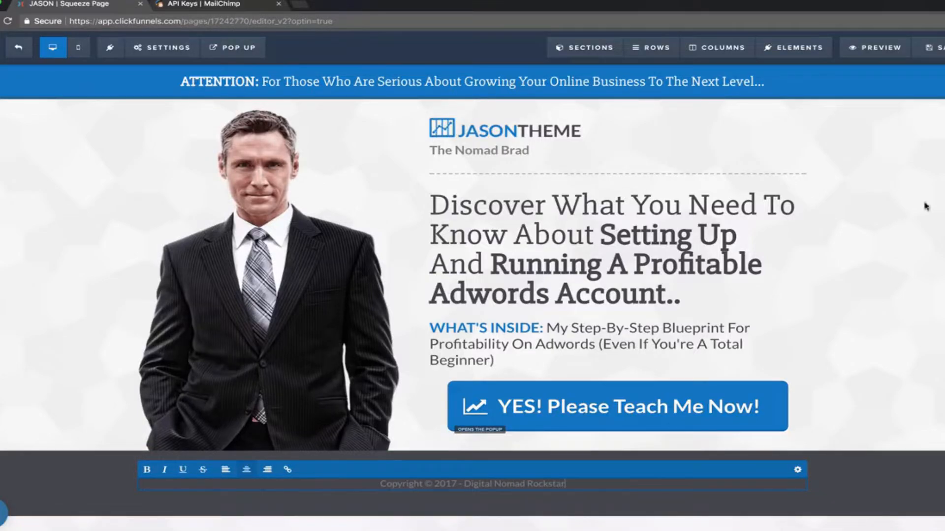
left_click(923, 255)
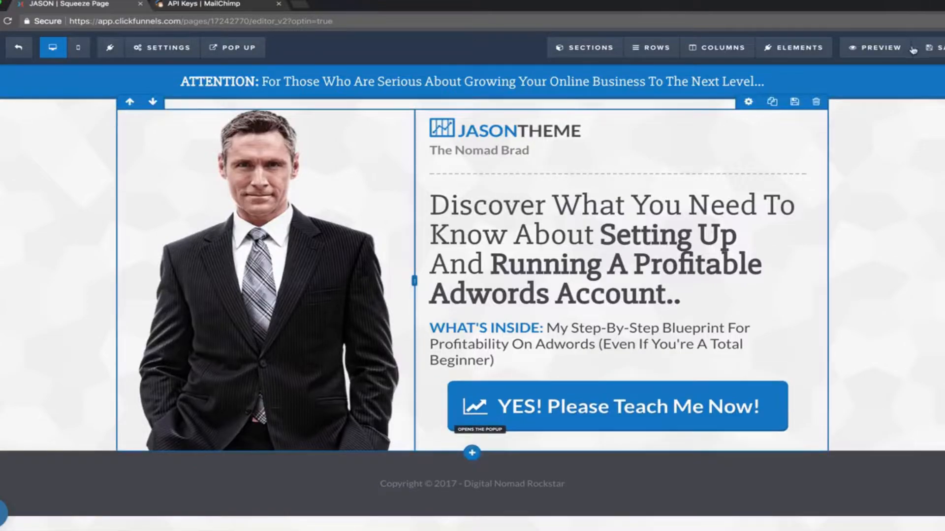
left_click(935, 53)
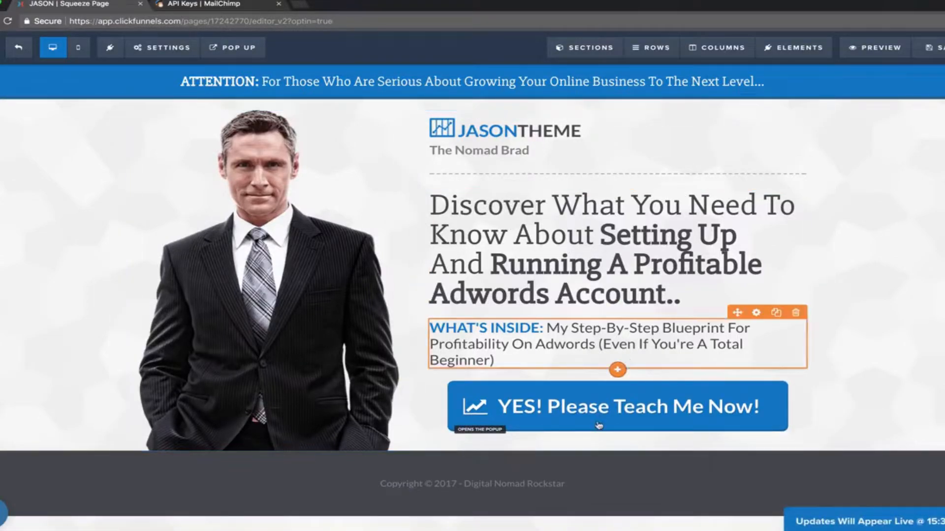
Set the 'YES! Please Teach Me Now!' button's action to Submit the Form / Page.
left_click(586, 409)
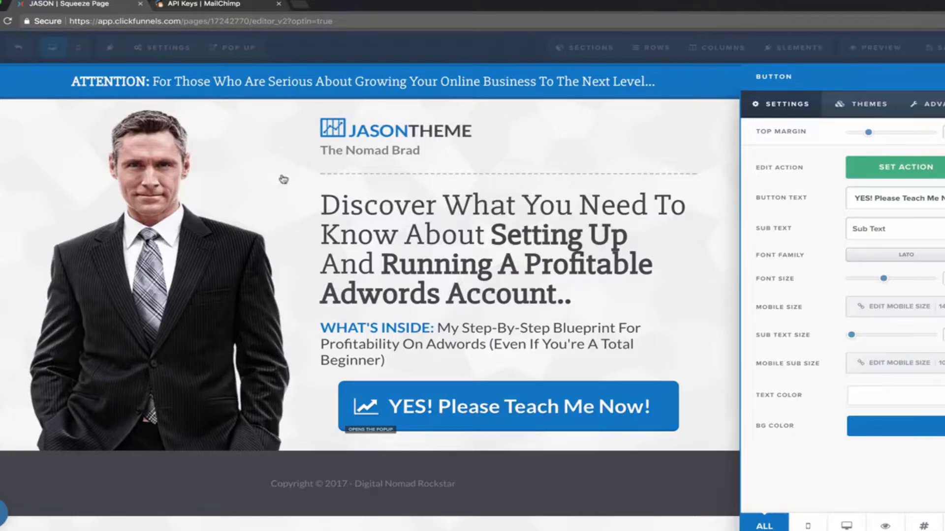
left_click(916, 168)
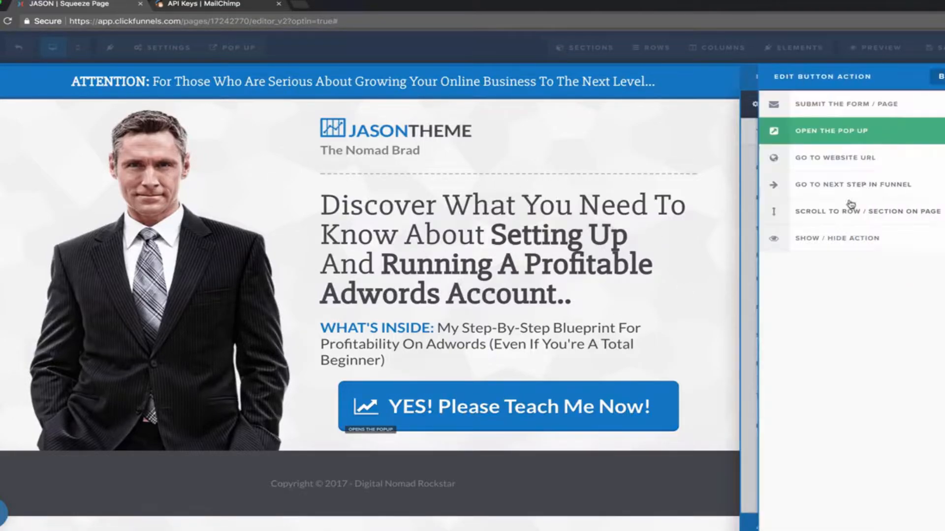
left_click(838, 160)
left_click(858, 247)
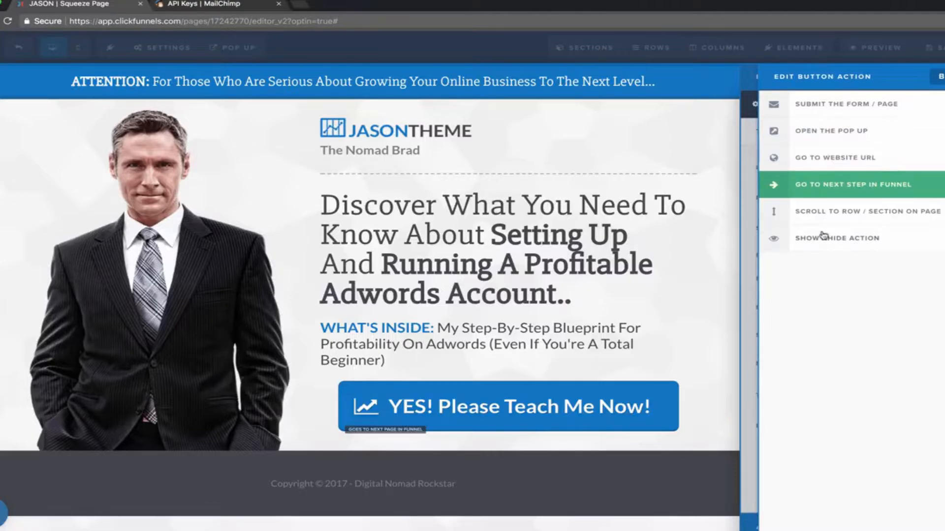
left_click(849, 108)
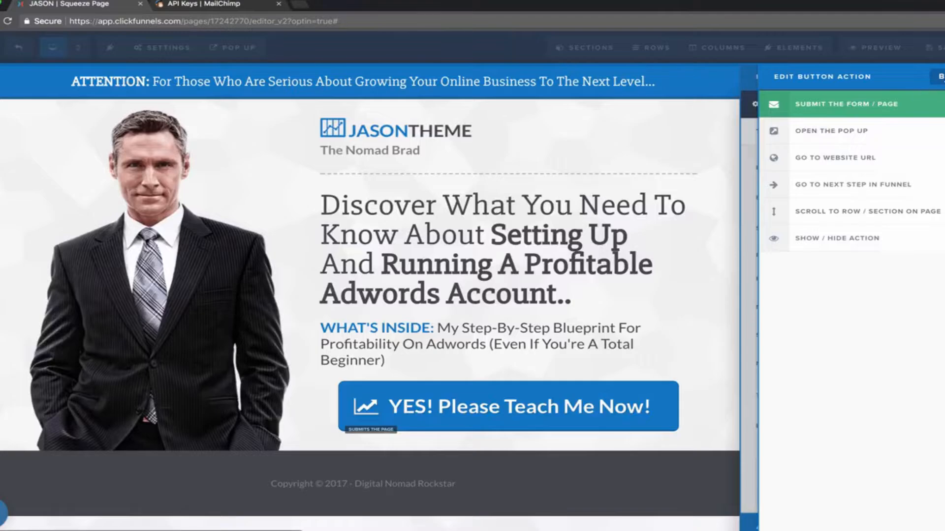
left_click(941, 77)
left_click(692, 151)
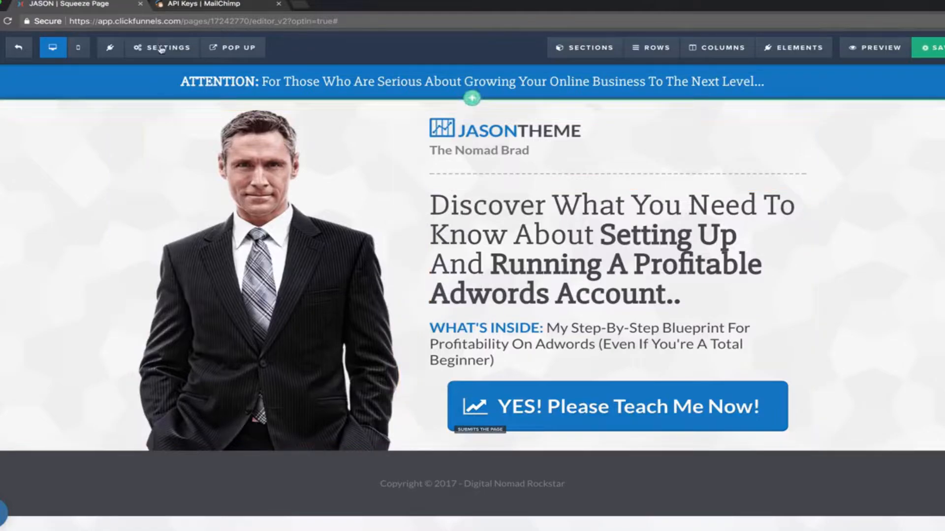
Open the squeeze page's email integration settings.
mouse_move(165, 48)
right_click(158, 69)
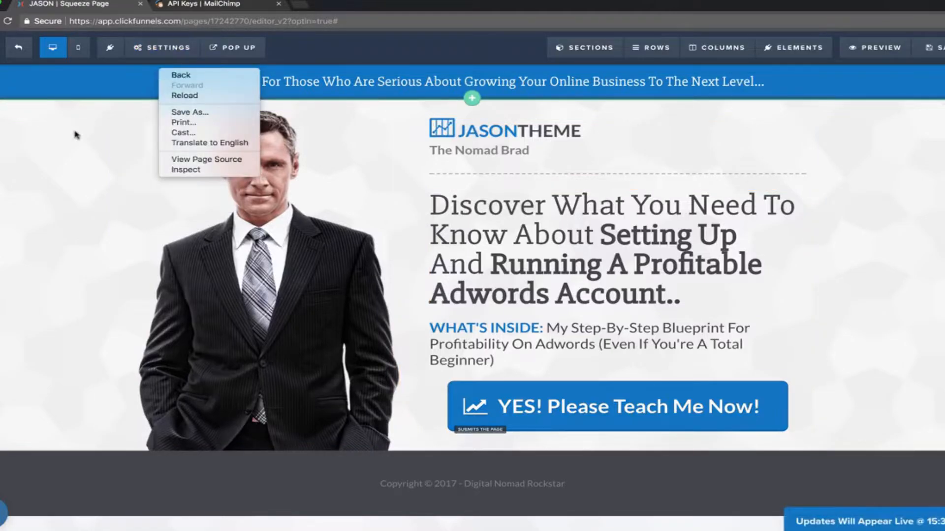
left_click(76, 135)
right_click(163, 66)
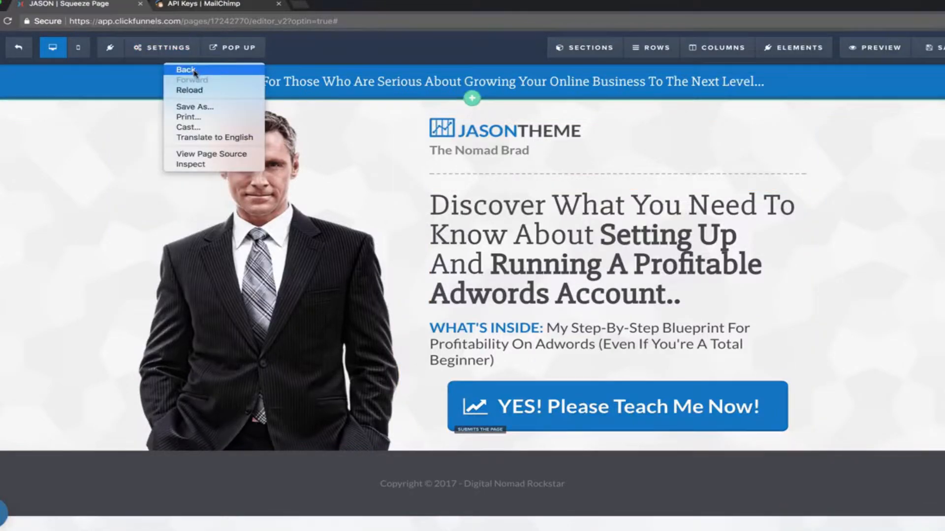
left_click(142, 126)
left_click(171, 74)
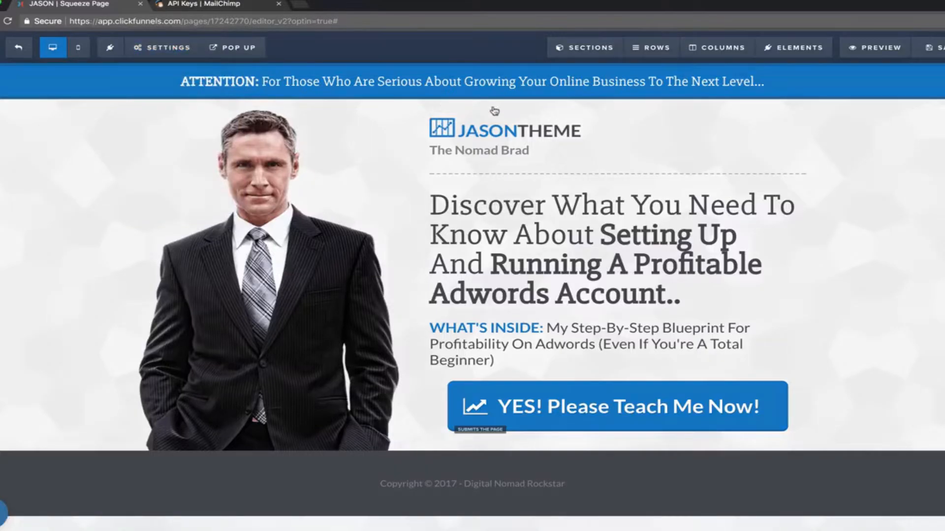
Check the Integration and Action choices without changing them, then view MailChimp's API keys page.
left_click(888, 207)
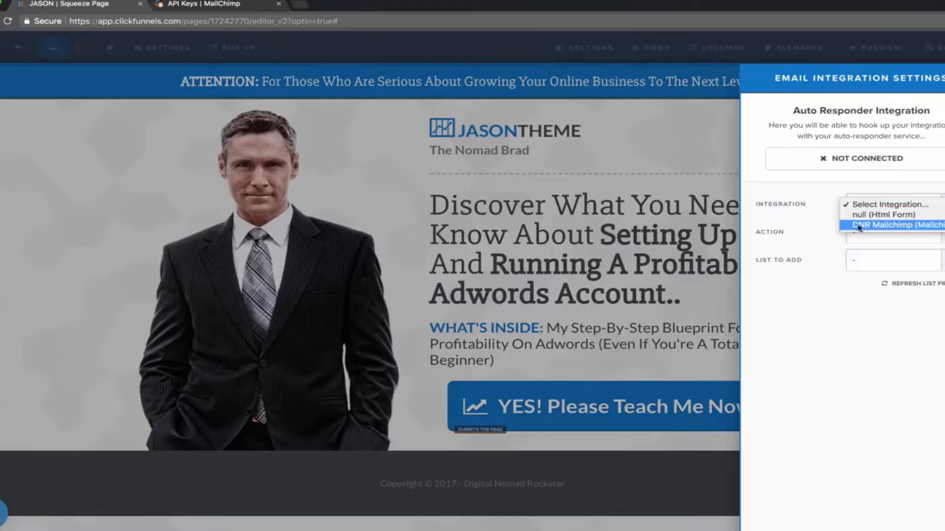
left_click(828, 195)
left_click(877, 206)
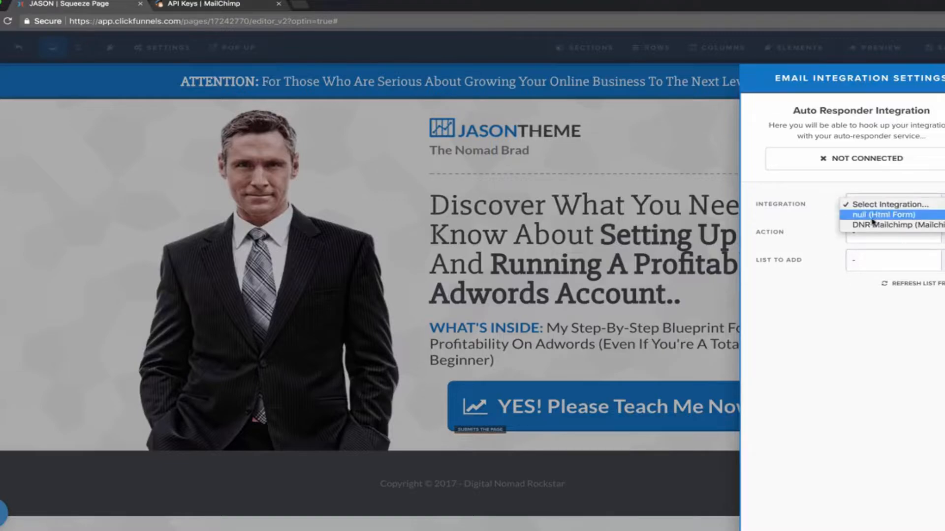
left_click(804, 191)
left_click(882, 241)
left_click(804, 208)
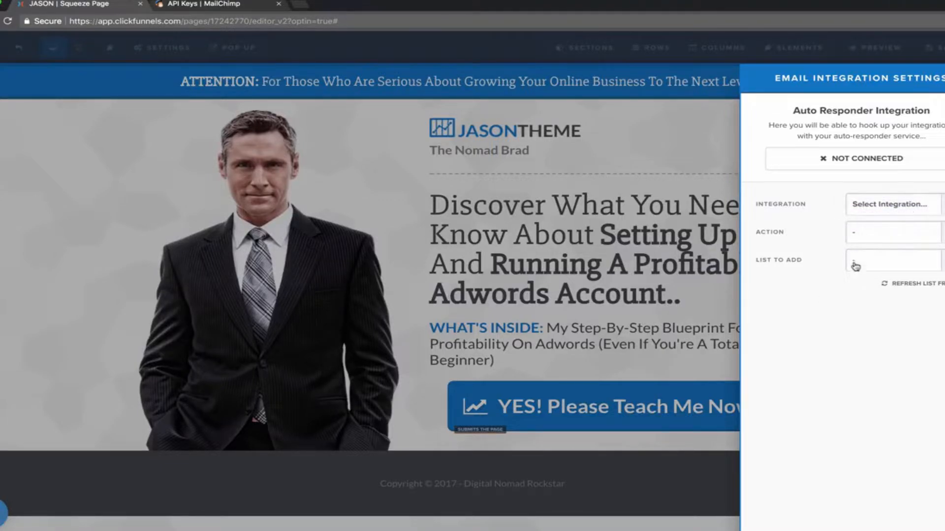
left_click(213, 6)
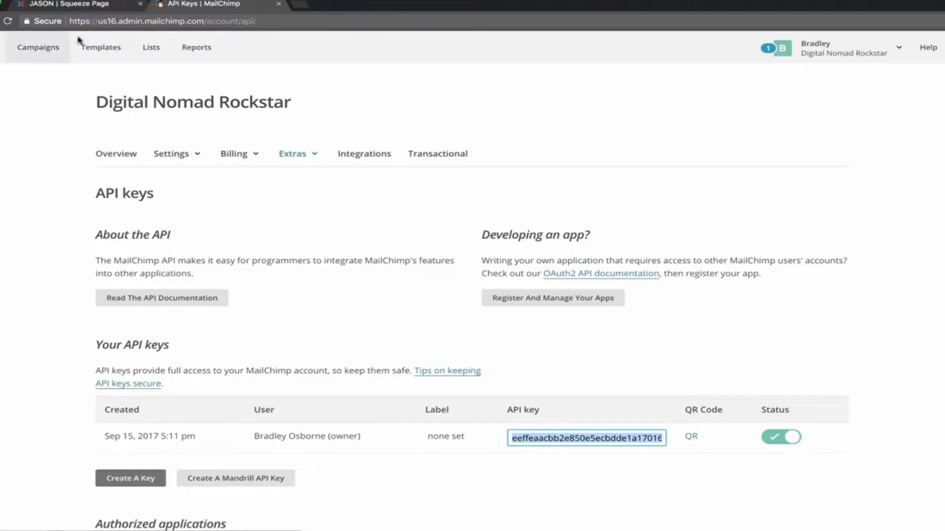
Select the account's single active API key on MailChimp's API keys page.
scroll(38, 217, "down", 2)
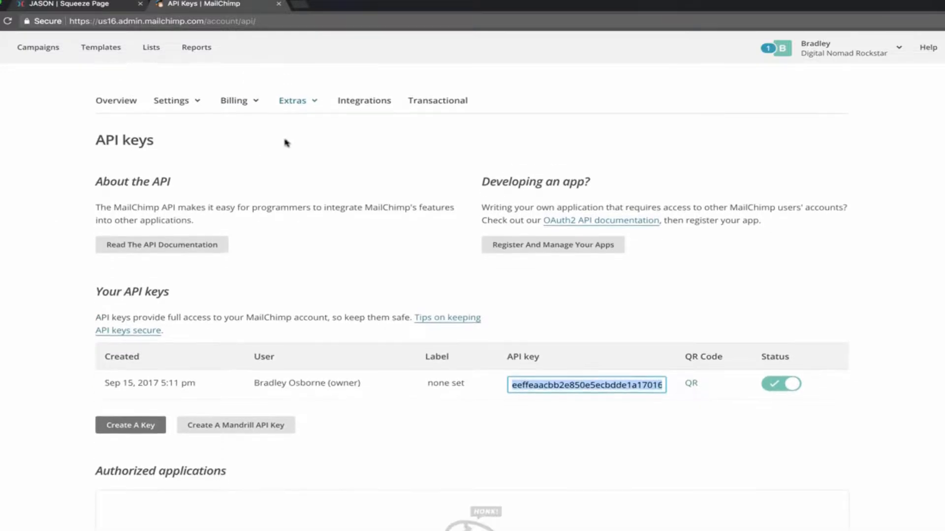
scroll(285, 143, "up", 2)
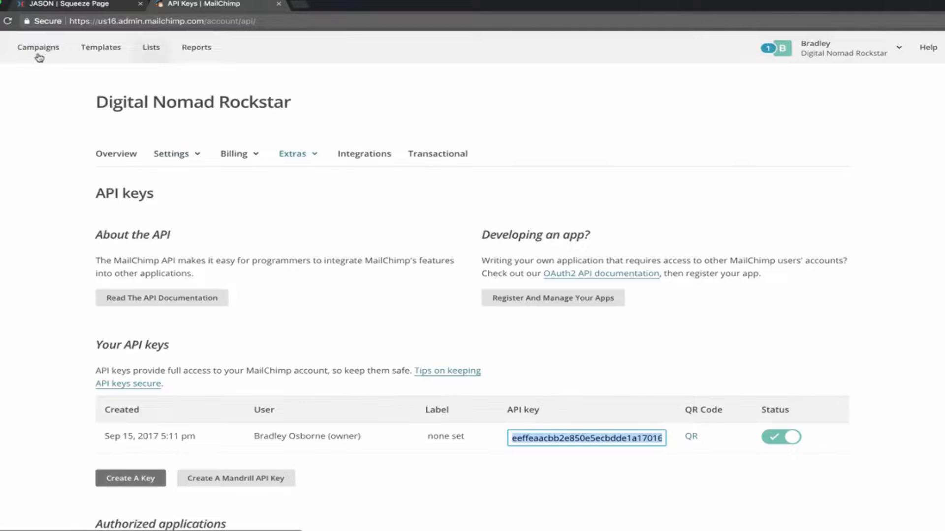
left_click(827, 58)
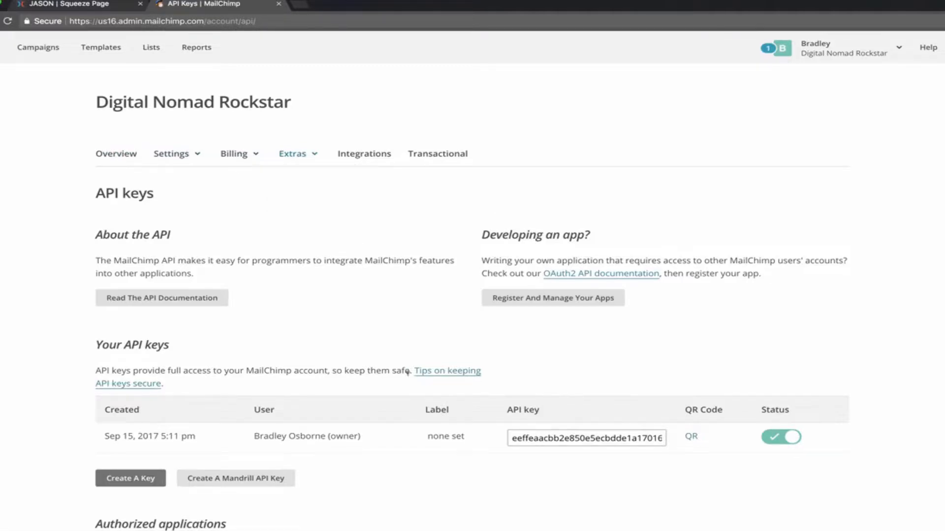
scroll(407, 371, "down", 3)
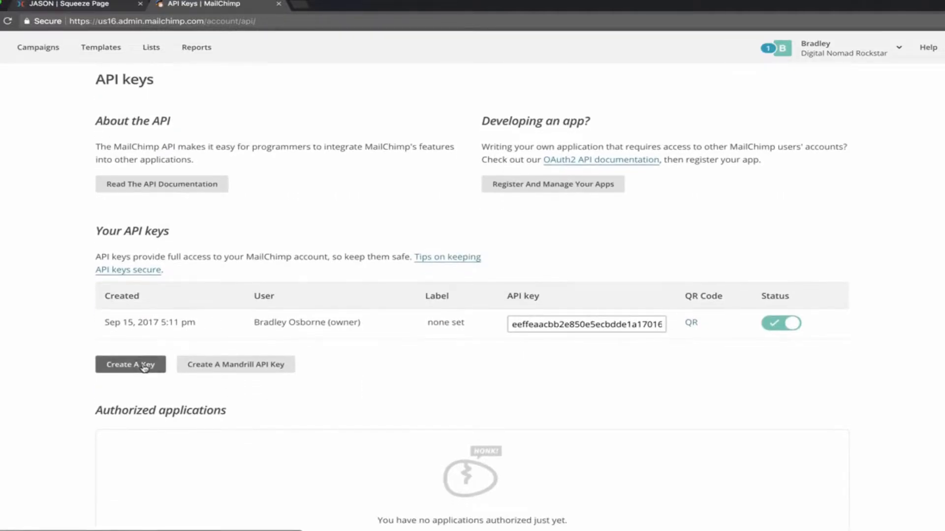
left_click(560, 323)
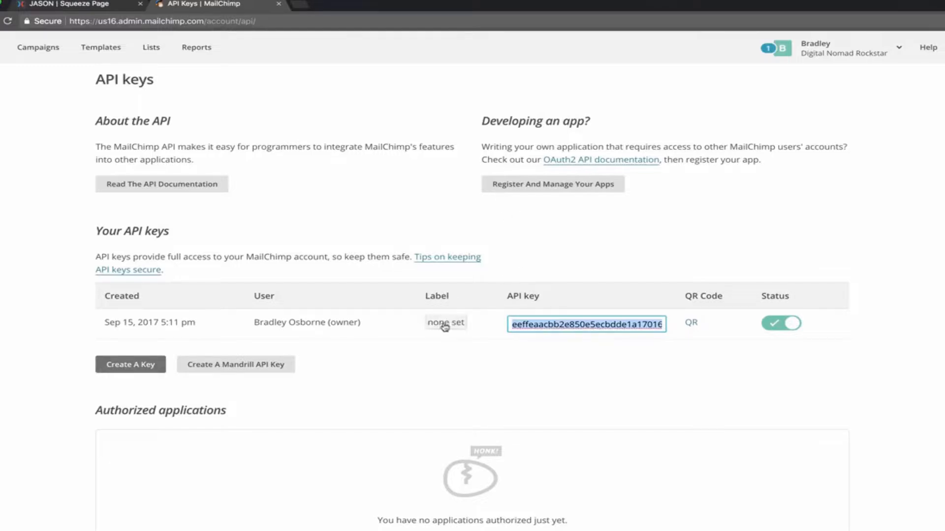
Close the email integration panel and load app.clickfunnels.com in a new browser tab.
left_click(112, 4)
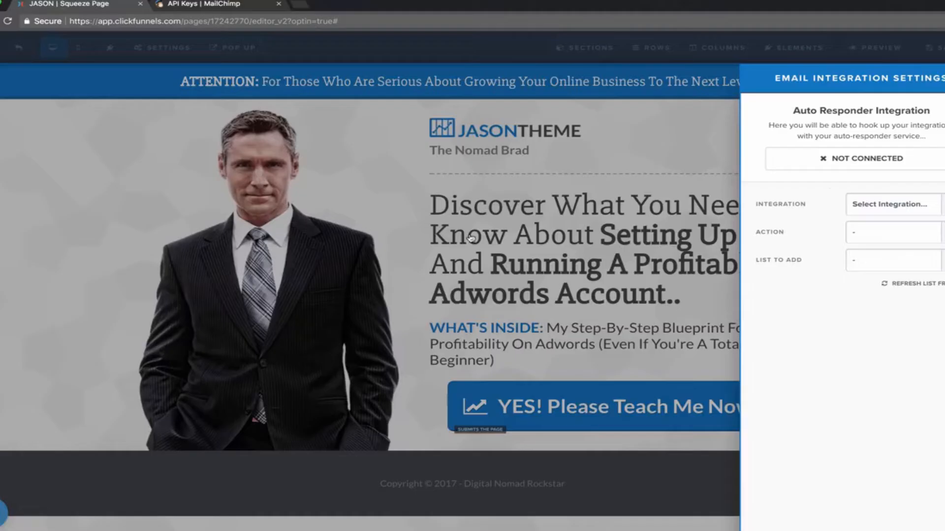
left_click(327, 144)
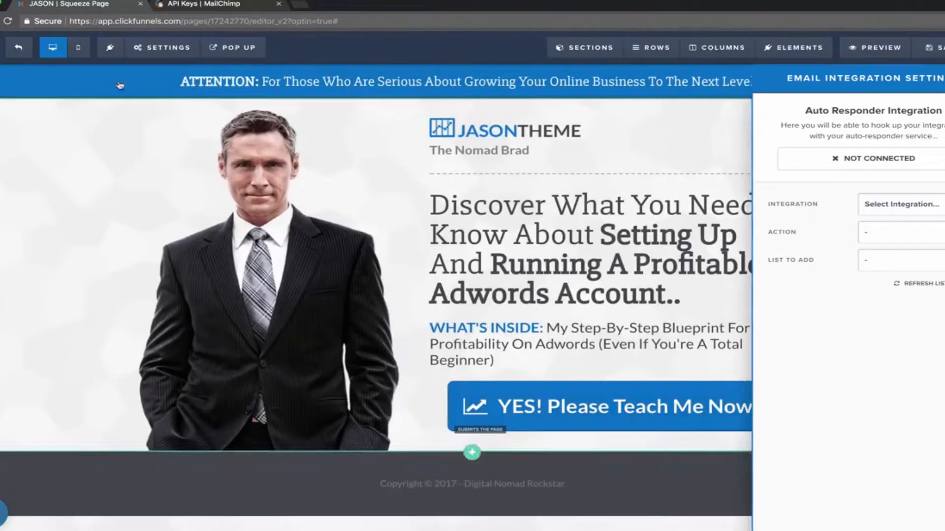
key("ctrl+t")
type("app")
key("Return")
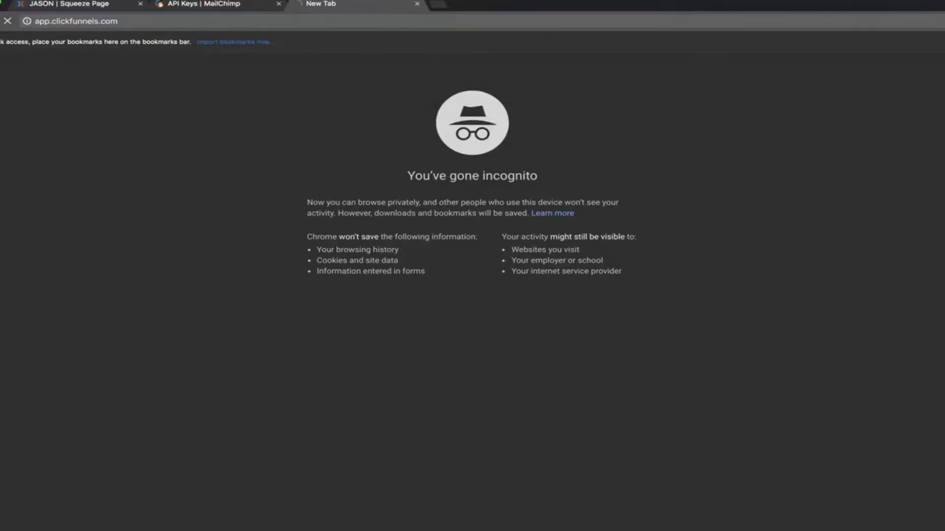
left_click(84, 4)
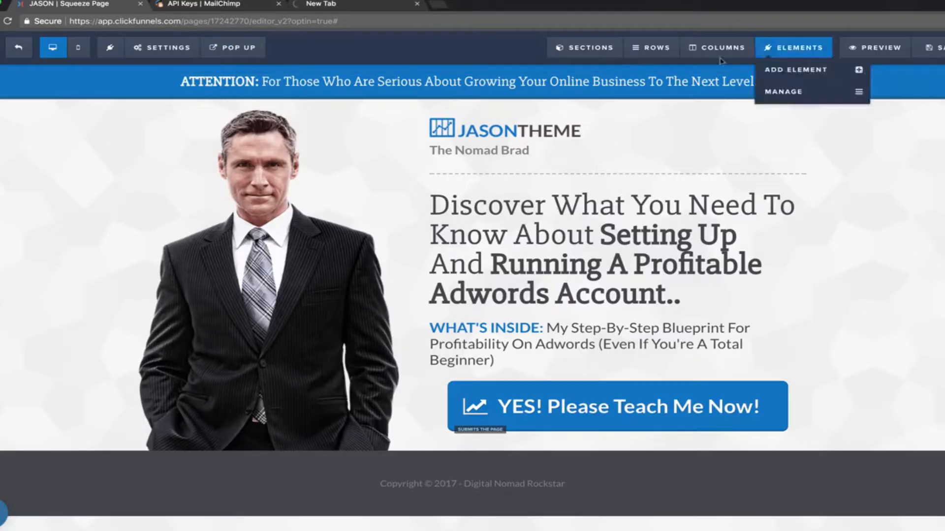
left_click(373, 10)
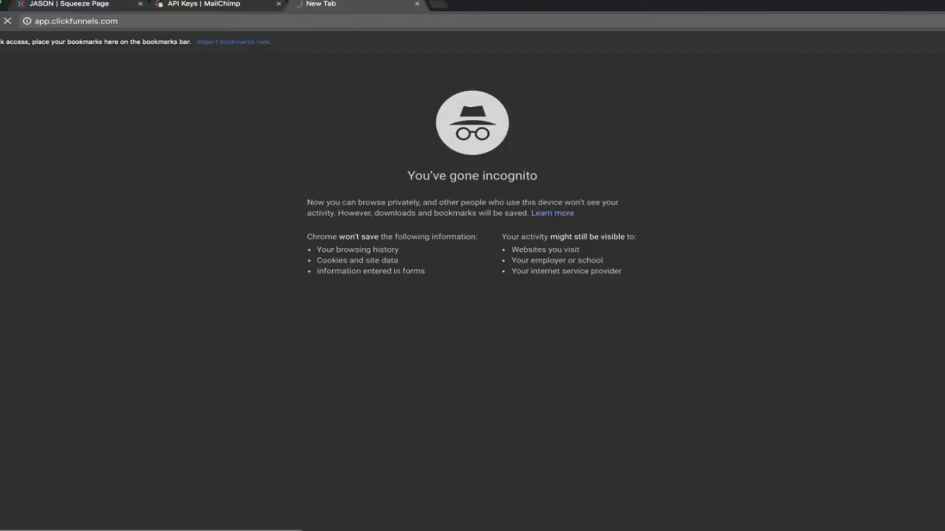
left_click(438, 1)
left_click(446, 11)
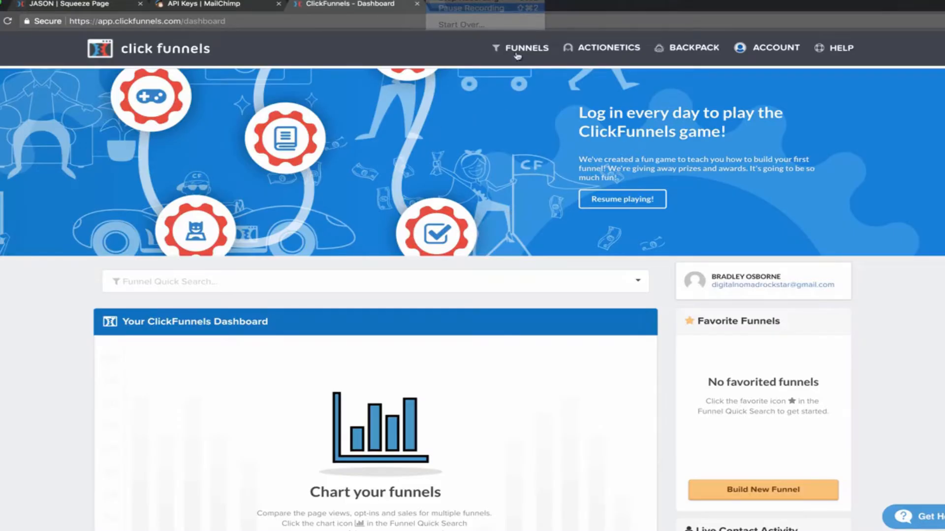
Open the account's Integrations settings, start adding a new integration, then cancel it.
mouse_move(765, 48)
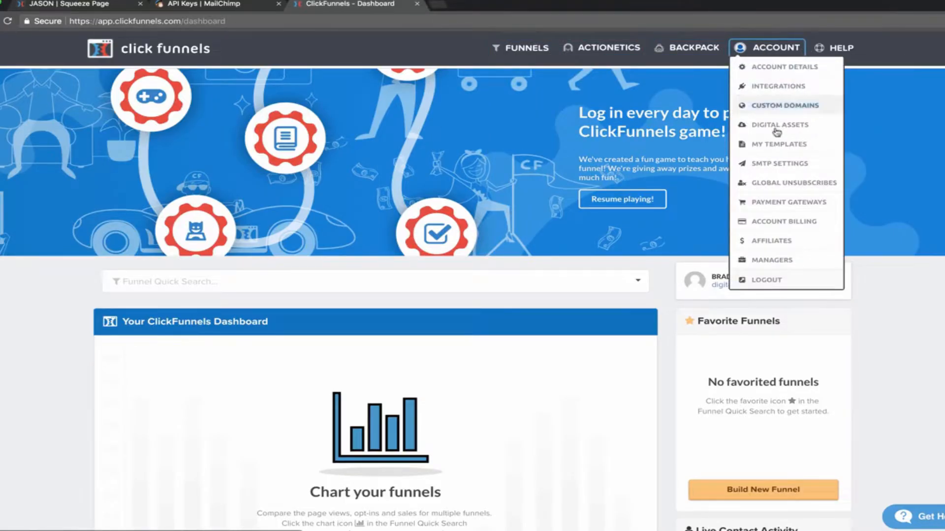
left_click(770, 86)
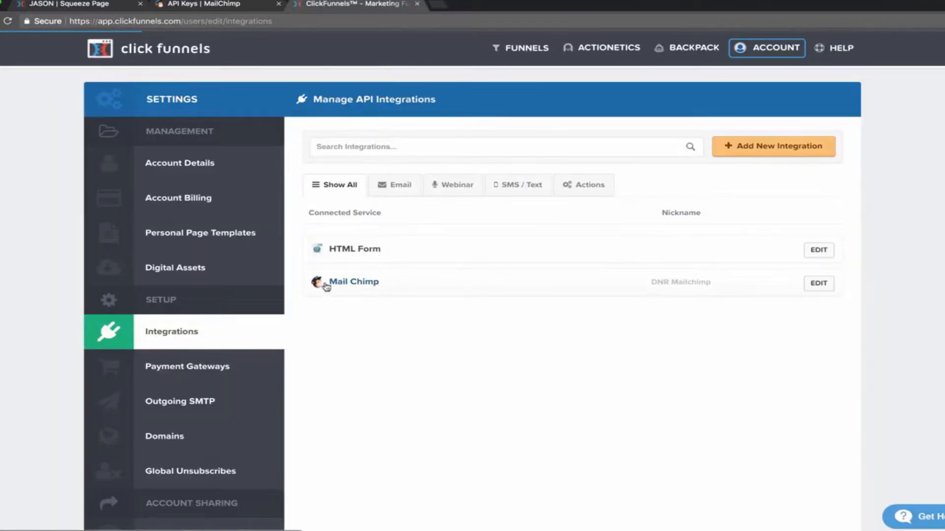
left_click(756, 148)
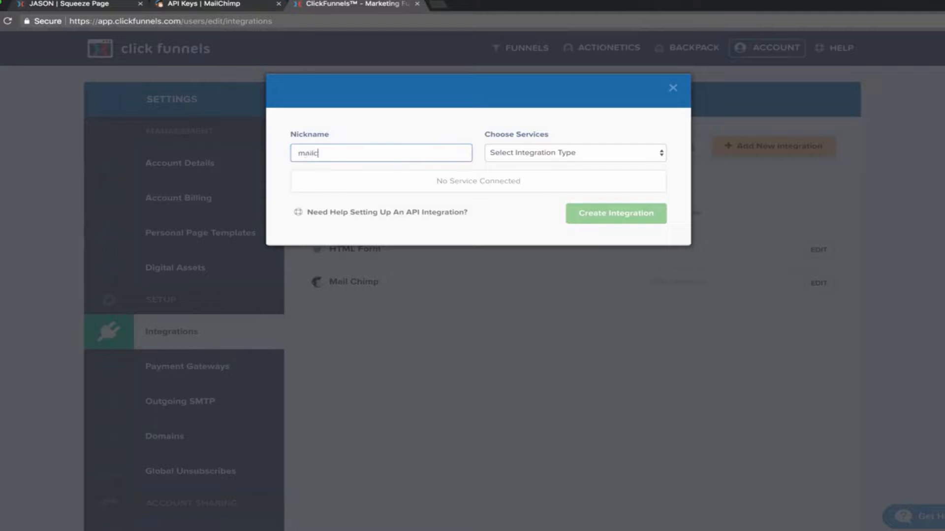
left_click(641, 160)
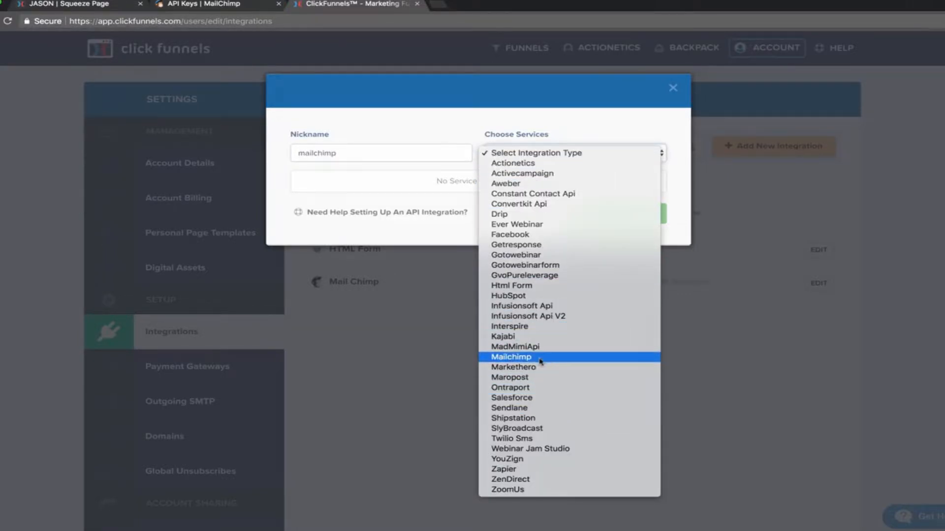
left_click(384, 201)
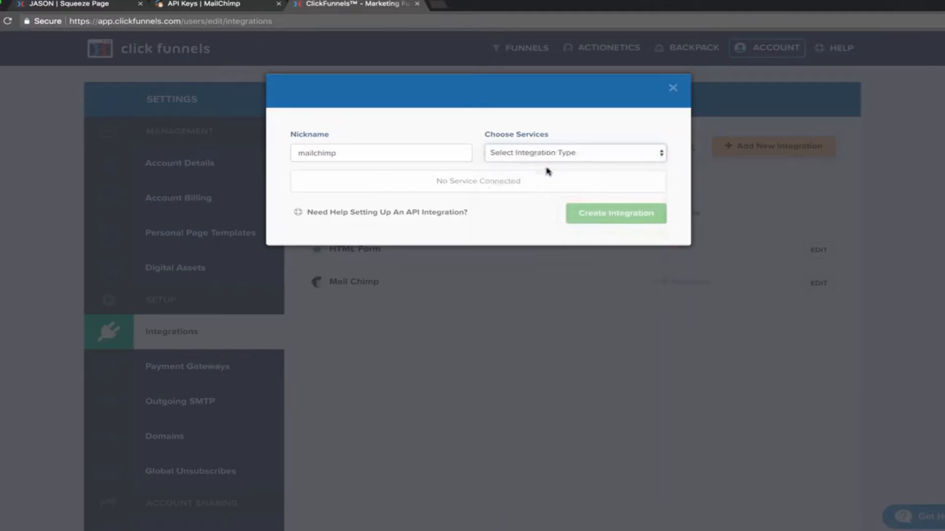
left_click(672, 88)
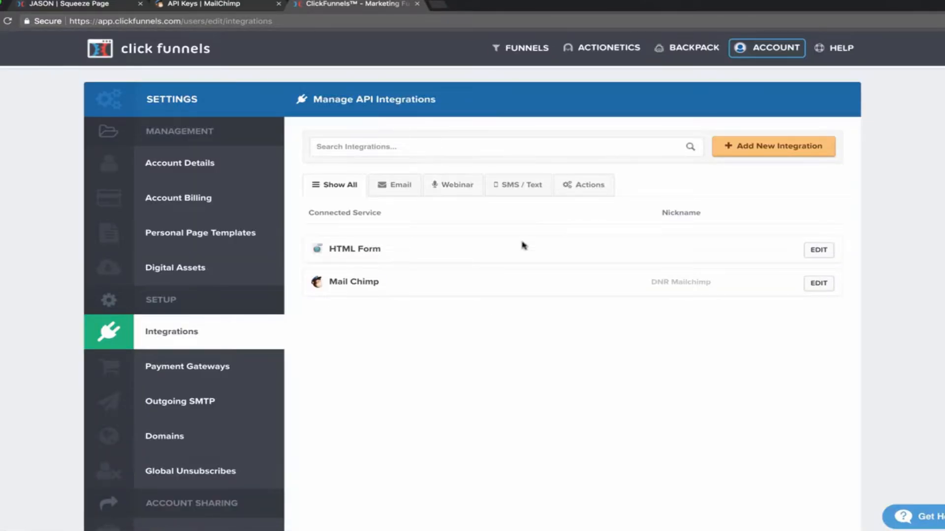
Update the existing DNR Mailchimp integration with the API key and return to the editor.
left_click(823, 284)
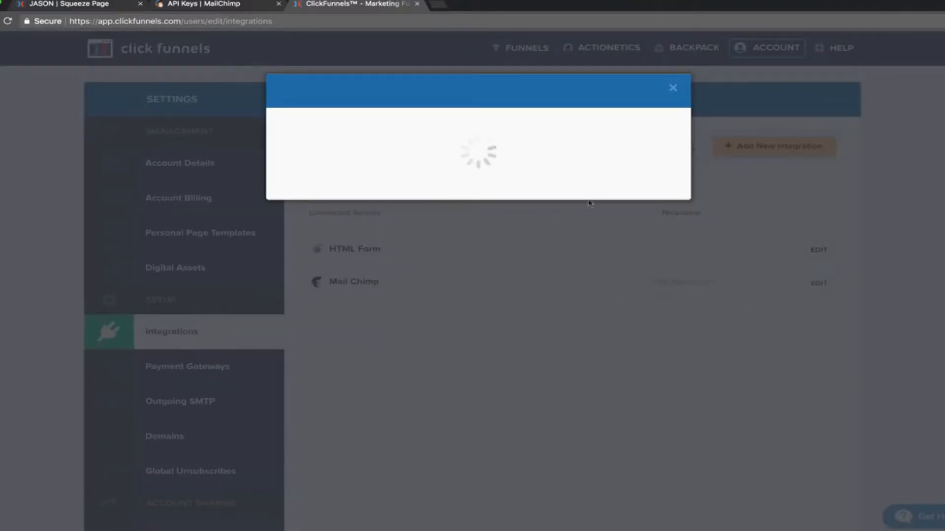
double_click(396, 232)
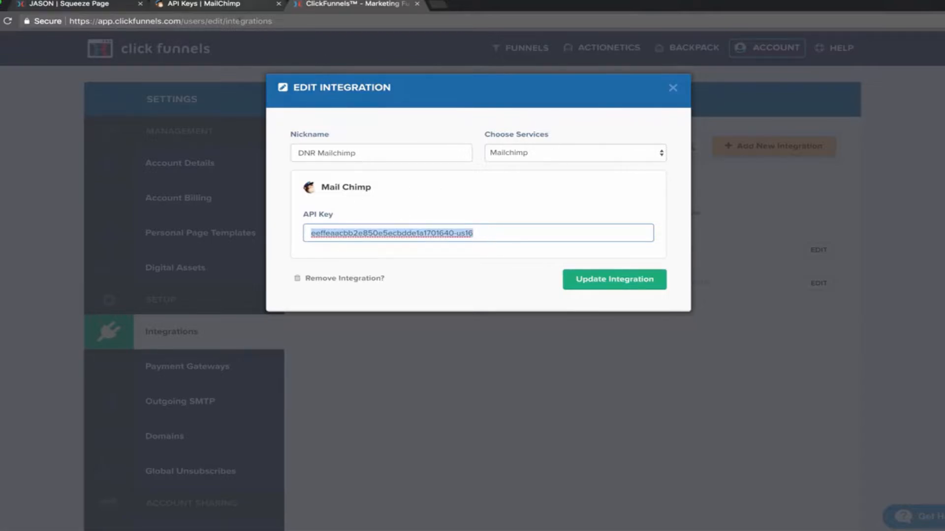
left_click(615, 279)
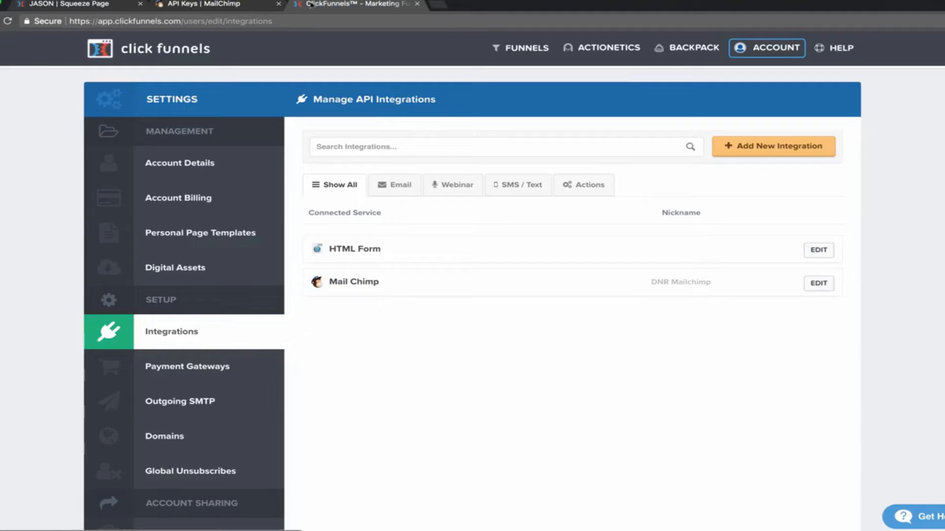
left_click(204, 4)
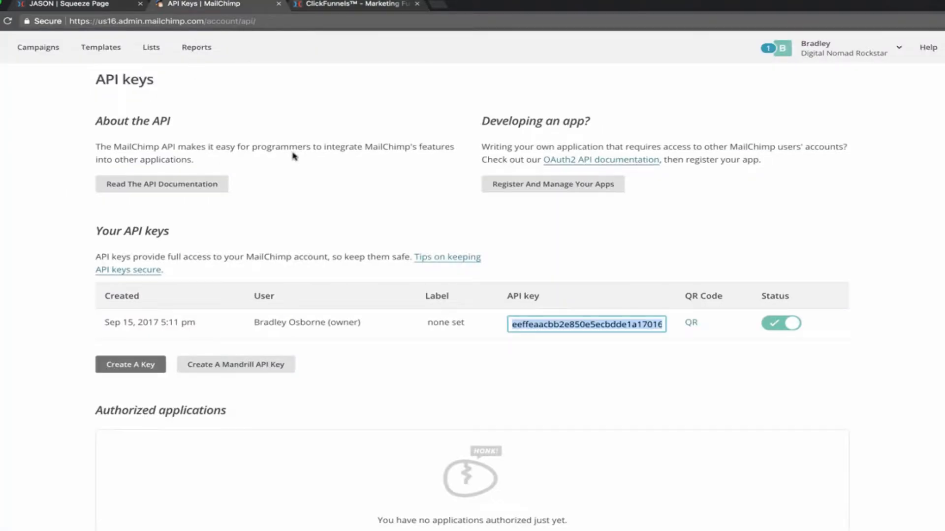
left_click(66, 4)
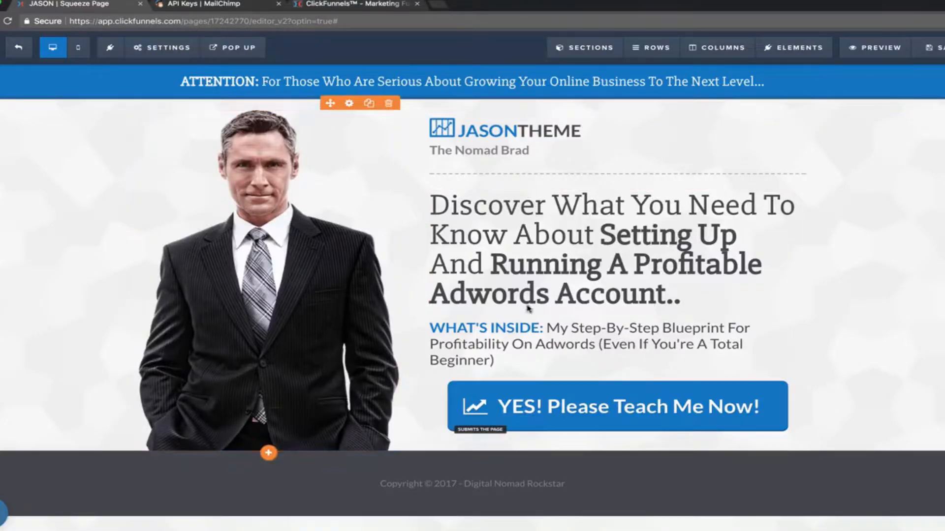
Connect the opt-in to DNR Mailchimp with action Add To List and the Digital Nomad Rockstar list.
left_click(162, 47)
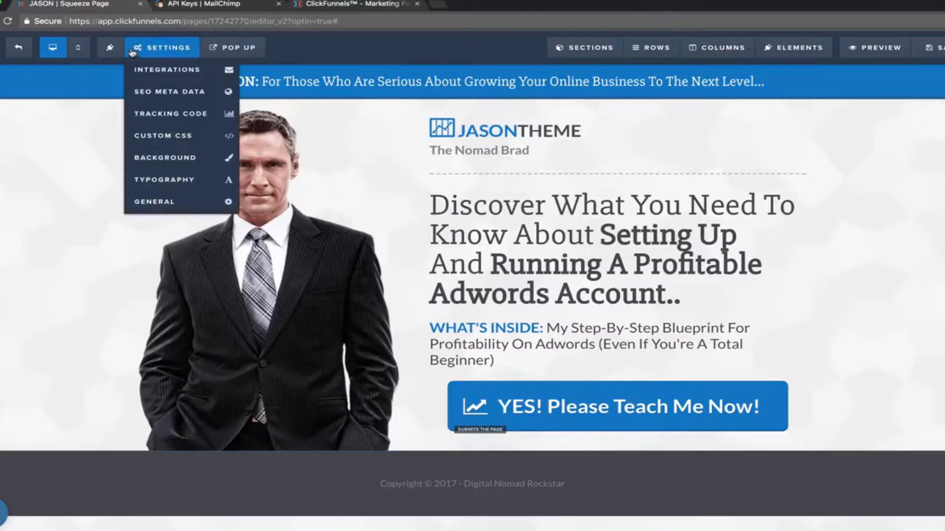
left_click(160, 71)
left_click(892, 206)
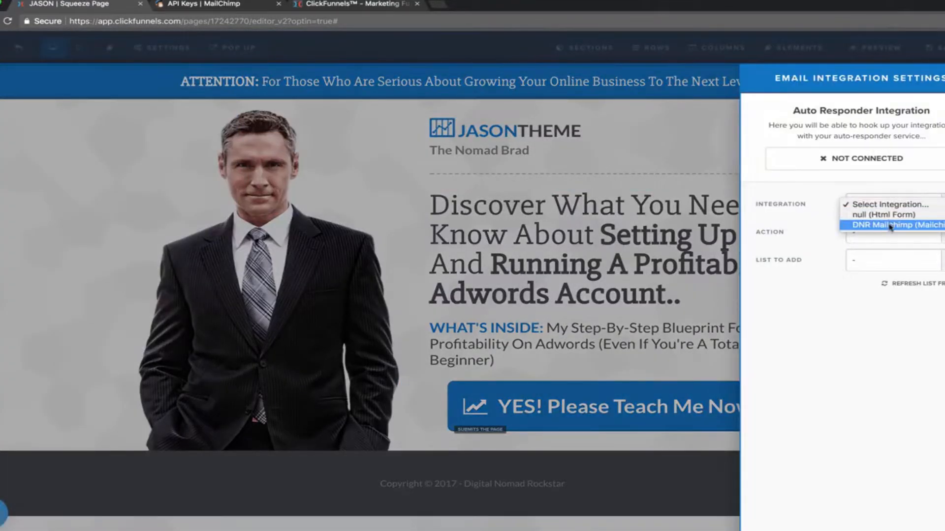
left_click(881, 225)
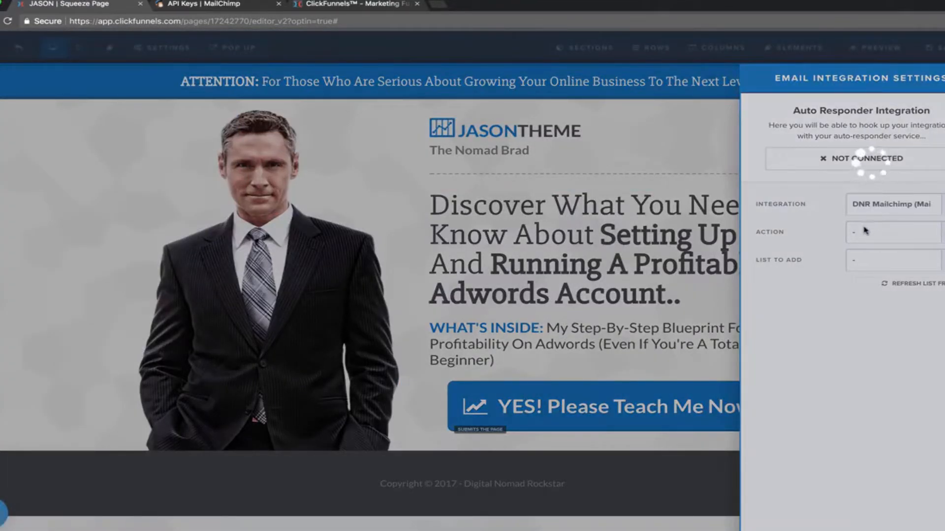
left_click(906, 232)
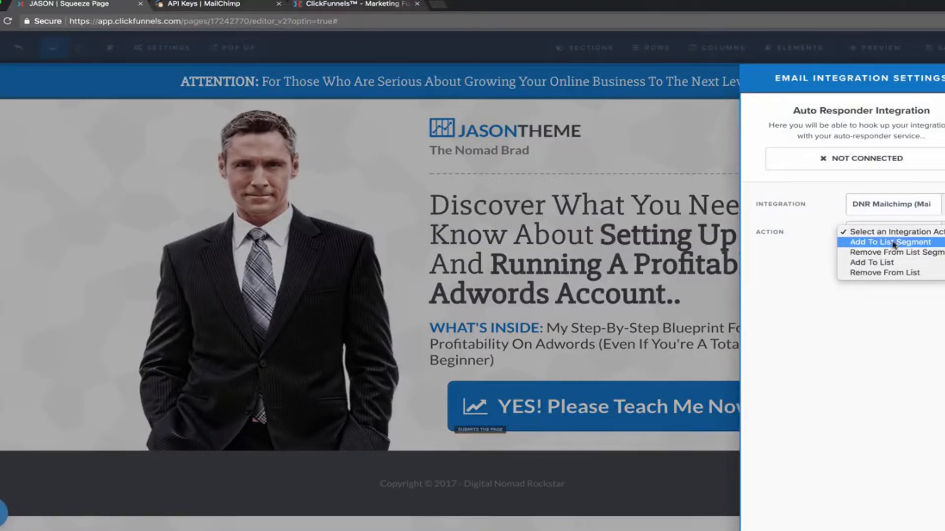
left_click(894, 243)
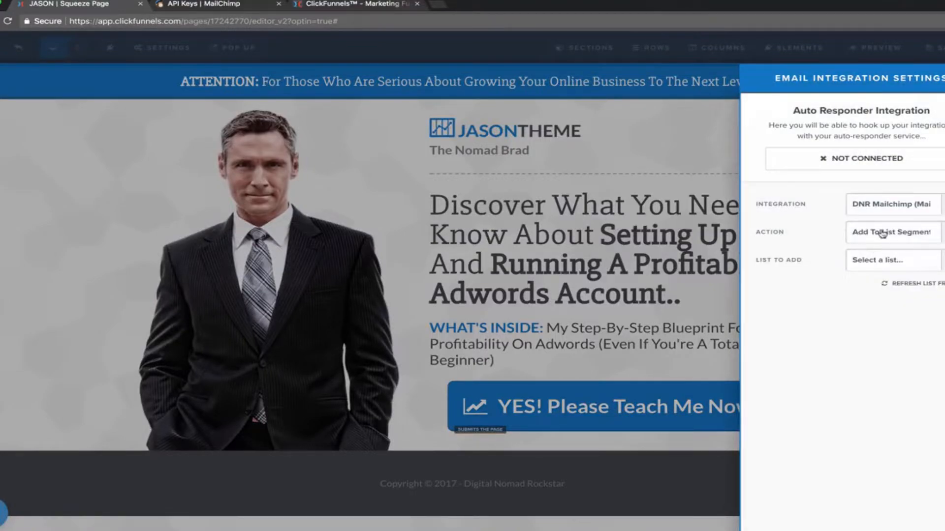
left_click(881, 233)
left_click(888, 253)
left_click(887, 259)
left_click(888, 271)
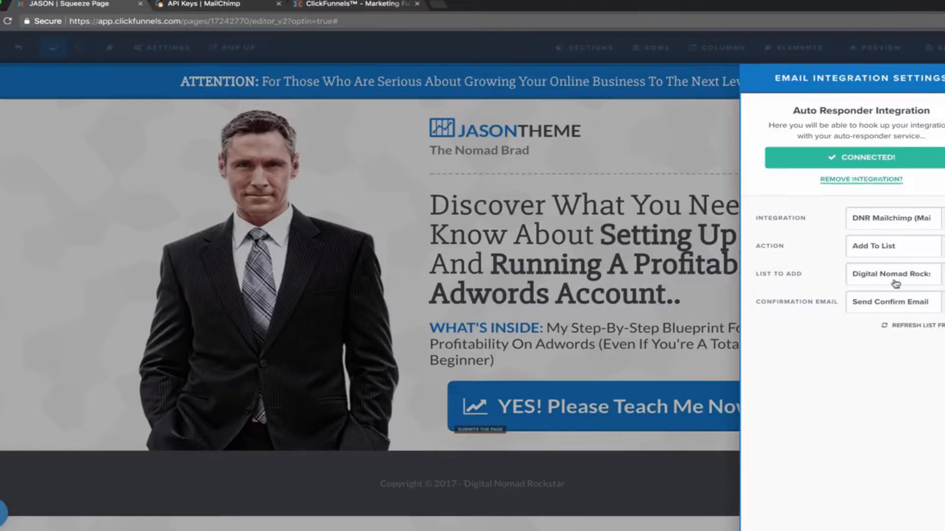
left_click(284, 240)
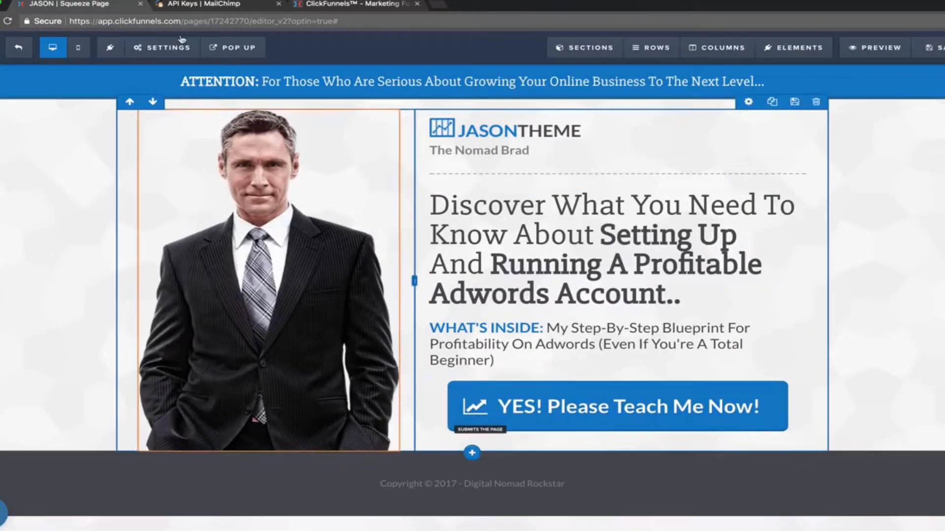
Save the page and preview the sign-up pop-up.
left_click(932, 47)
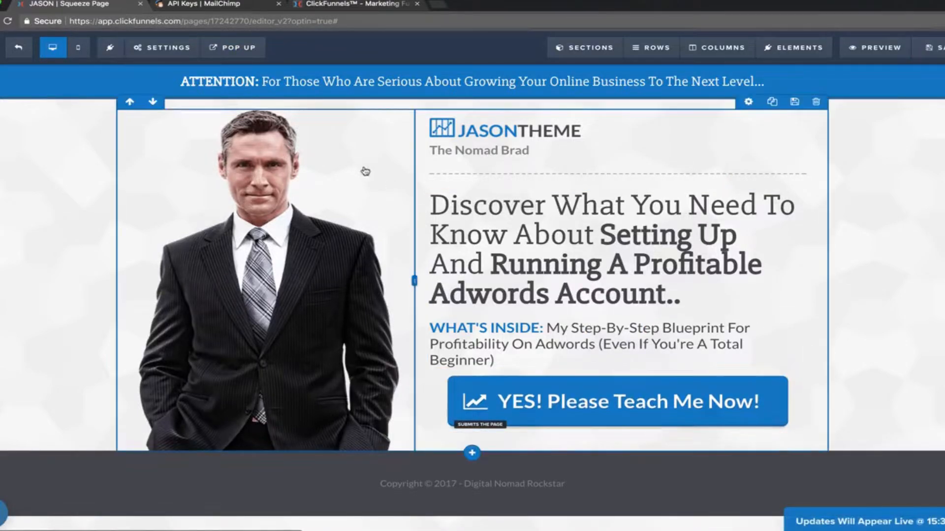
mouse_move(234, 47)
left_click(249, 71)
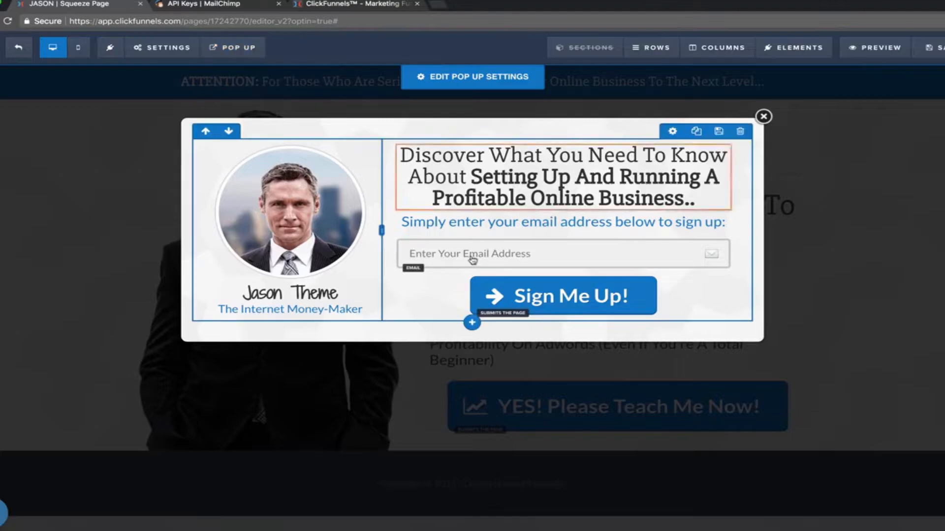
left_click(763, 116)
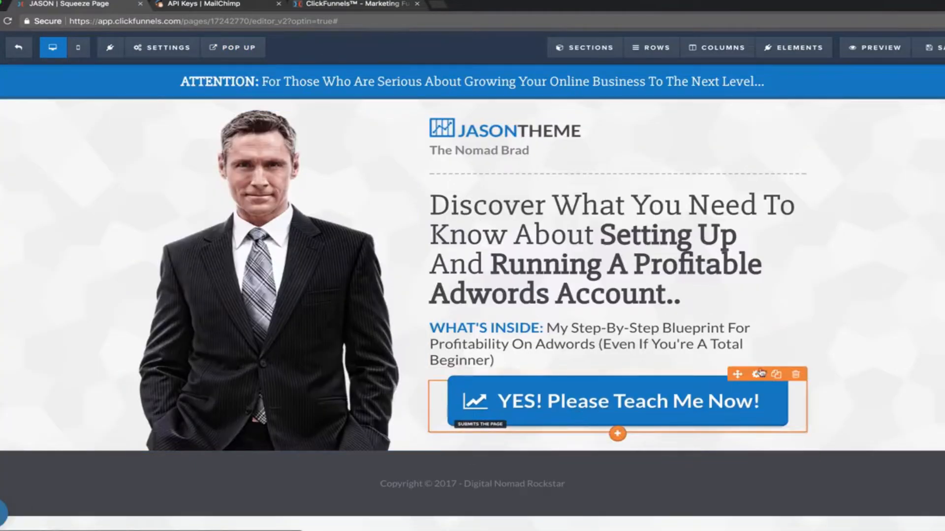
Set the YES! Please Teach Me Now! button to open the pop-up, then show it for editing.
left_click(578, 413)
left_click(877, 171)
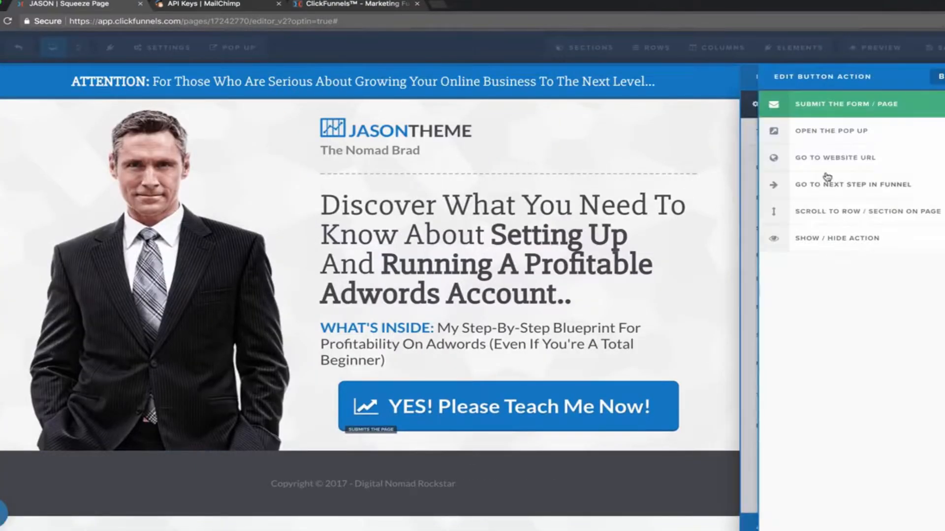
left_click(823, 132)
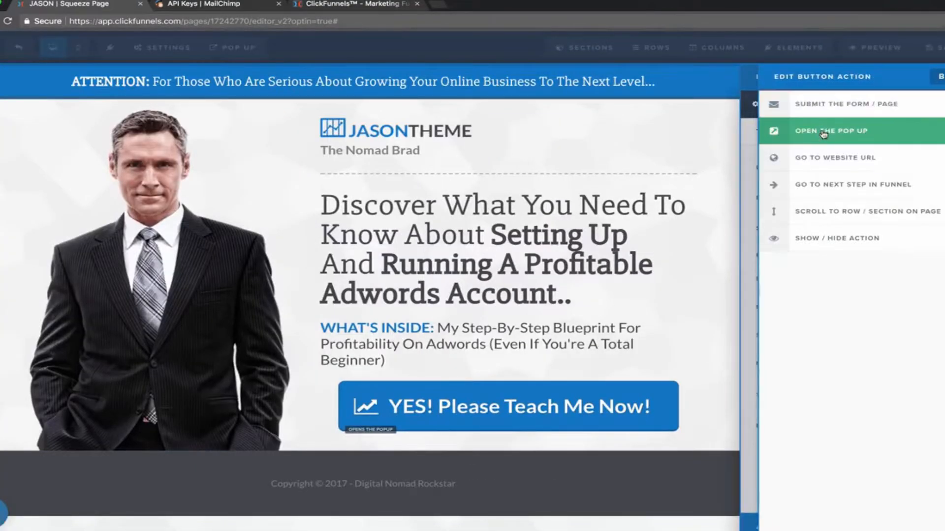
left_click(574, 143)
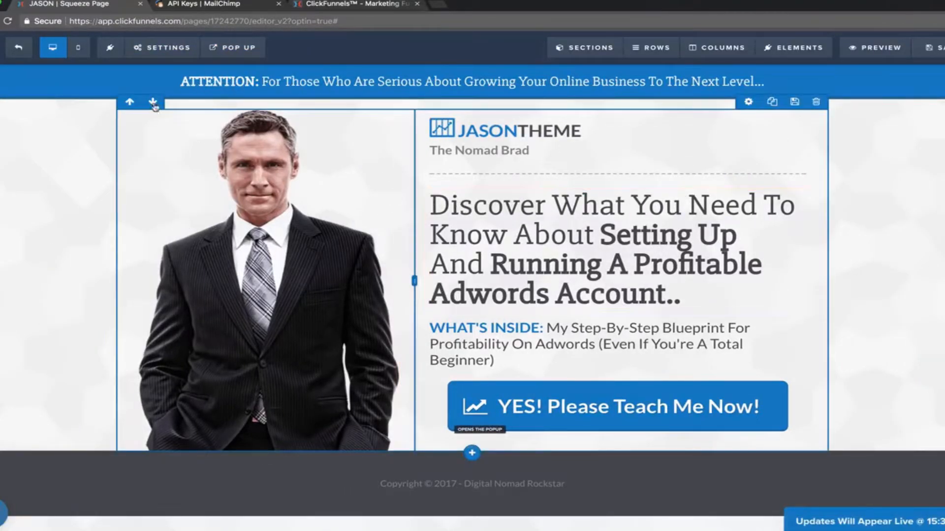
mouse_move(234, 48)
left_click(248, 69)
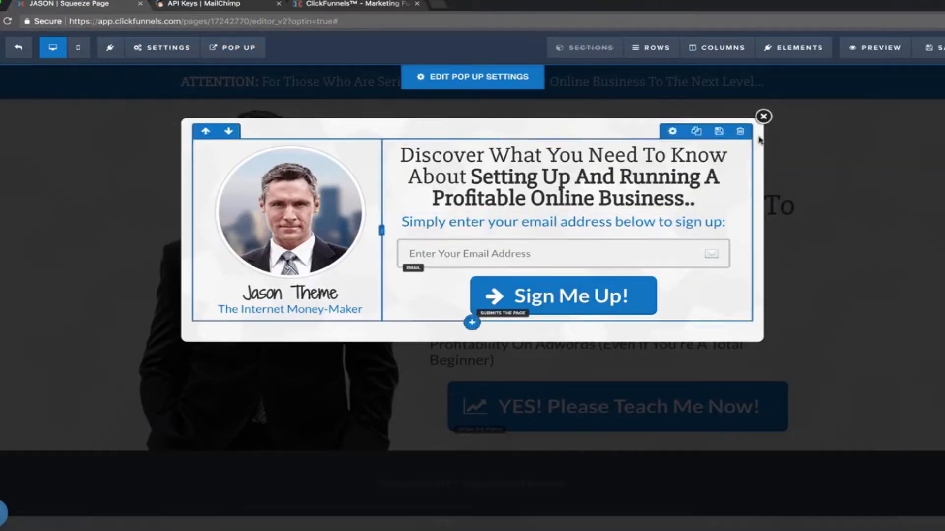
Replace 'Online Business' in the pop-up headline with 'Adwords Account (Even If You're A Total Beginner)'.
left_click(661, 176)
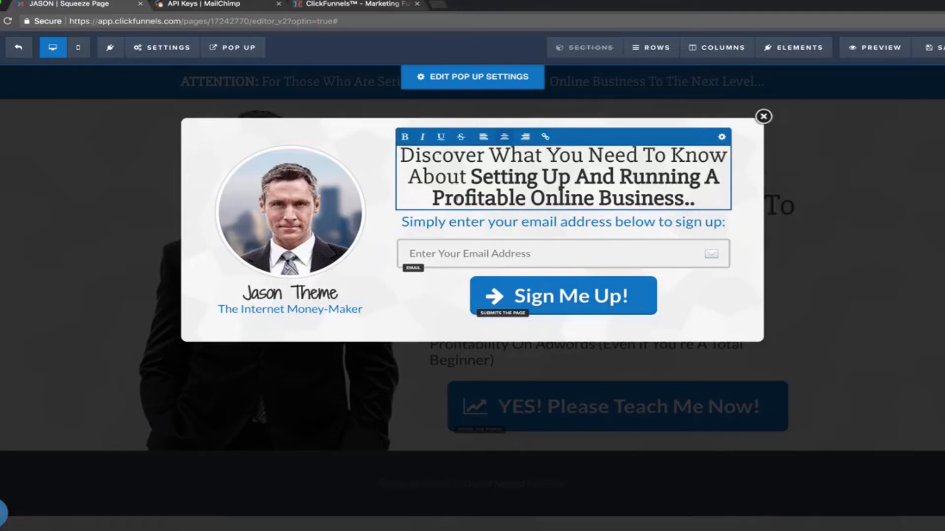
left_click_drag(530, 199, 684, 200)
type("Adwords ")
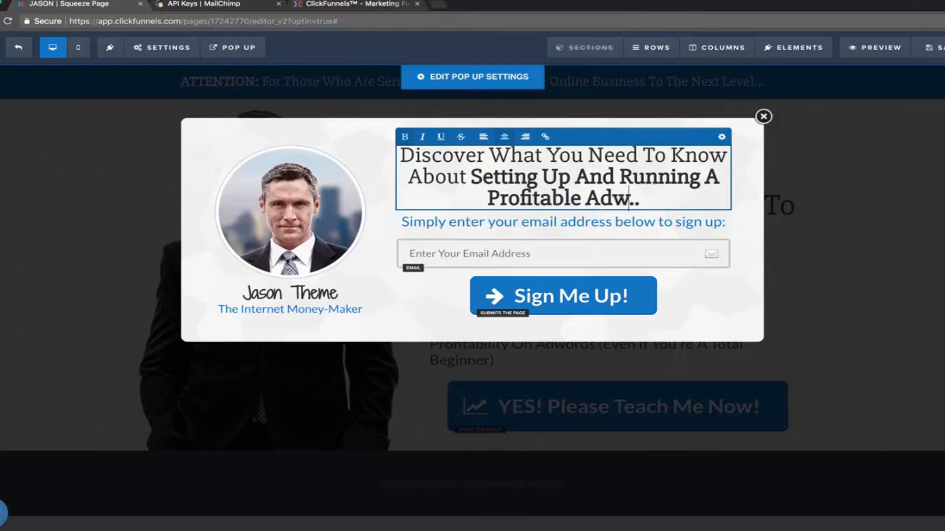
type("Account (")
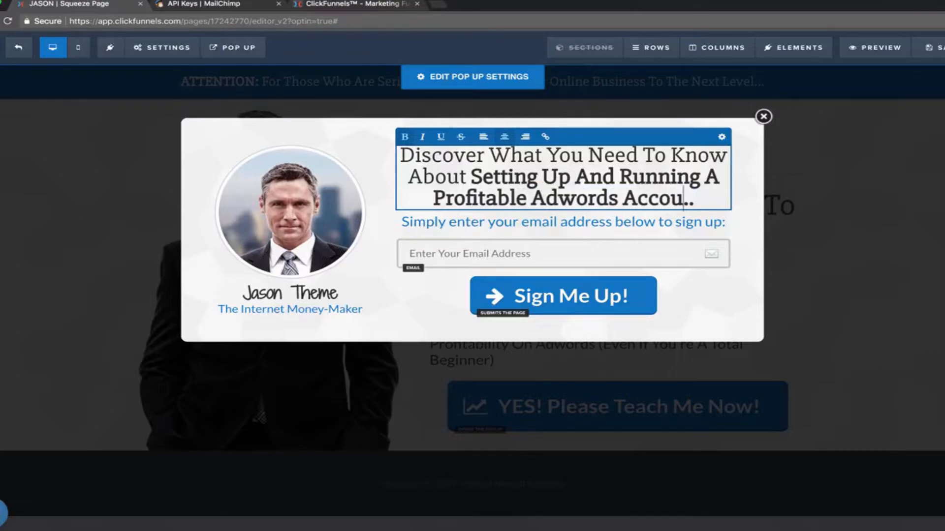
type("Even If You're A")
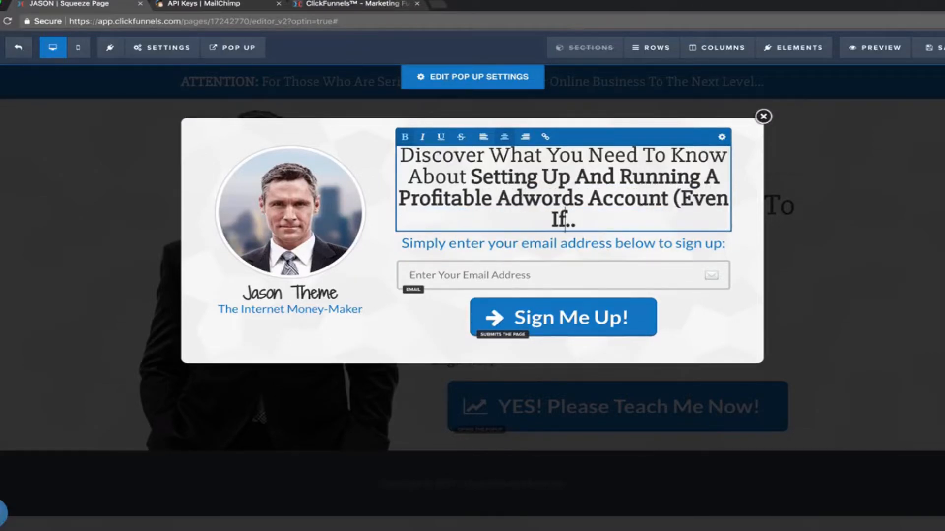
type(" Total Beginner)")
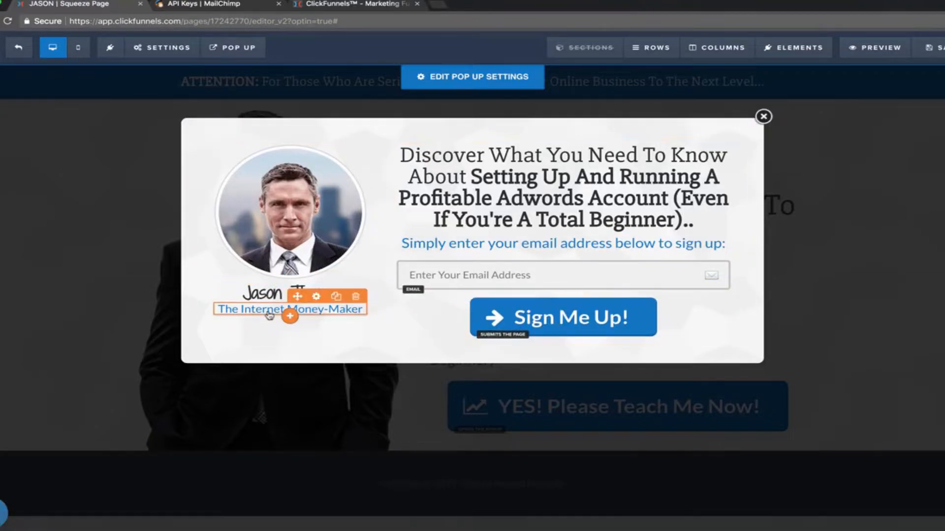
Select 'Internet Money-Maker' in the subtitle under the pop-up photo.
left_click(239, 308)
left_click_drag(241, 309, 378, 315)
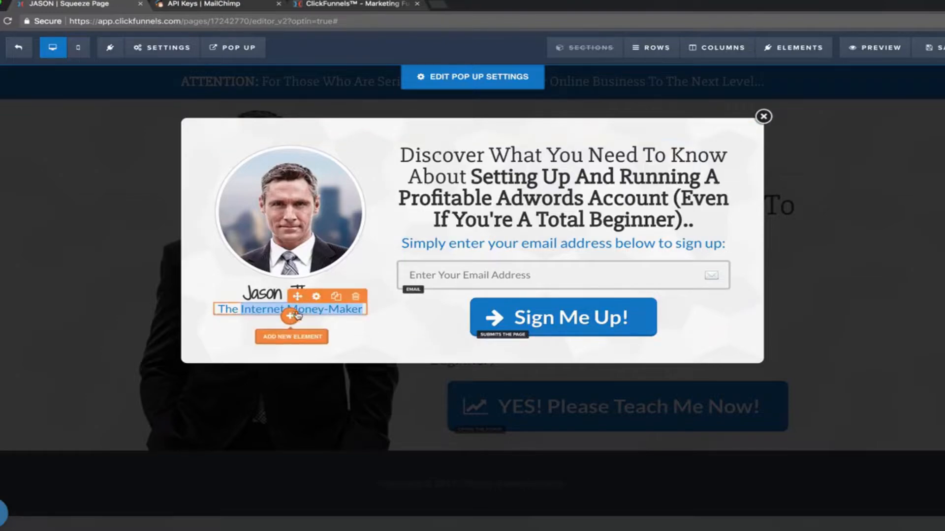
left_click(292, 326)
Replace 'Internet Money-Maker' in the pop-up subtitle with the main page's tagline.
left_click(678, 127)
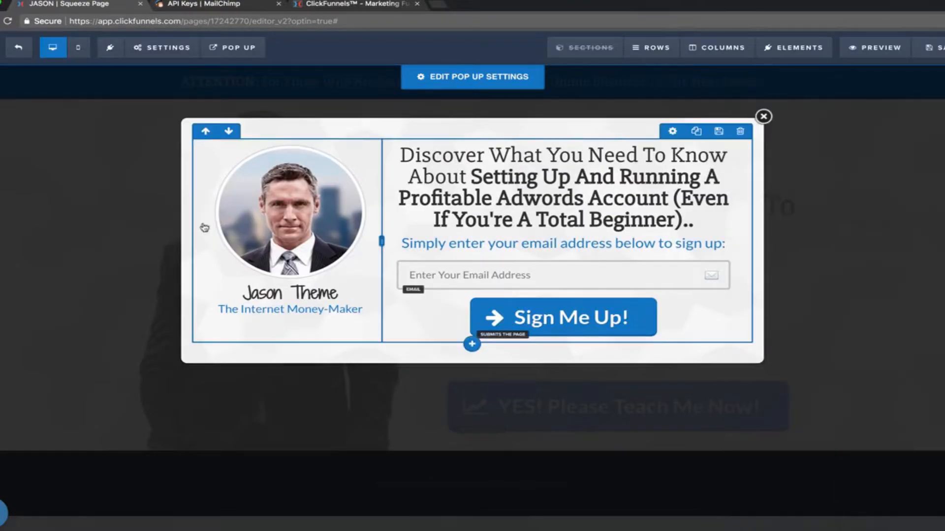
left_click(248, 307)
left_click_drag(239, 309, 355, 306)
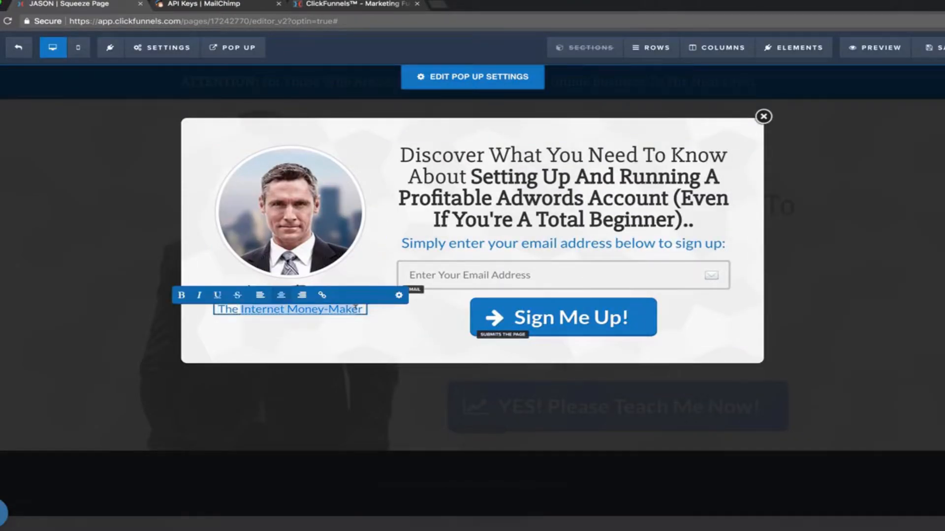
type("Nomad Brad")
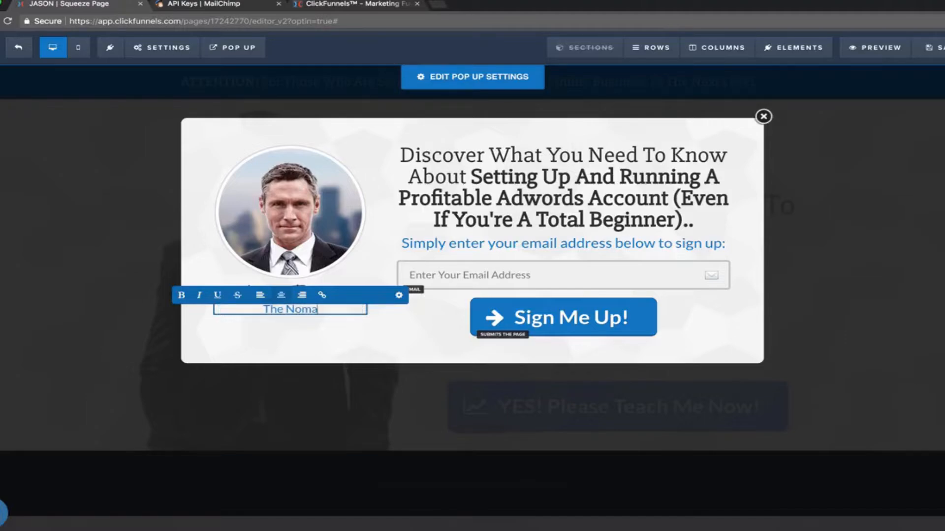
left_click(190, 208)
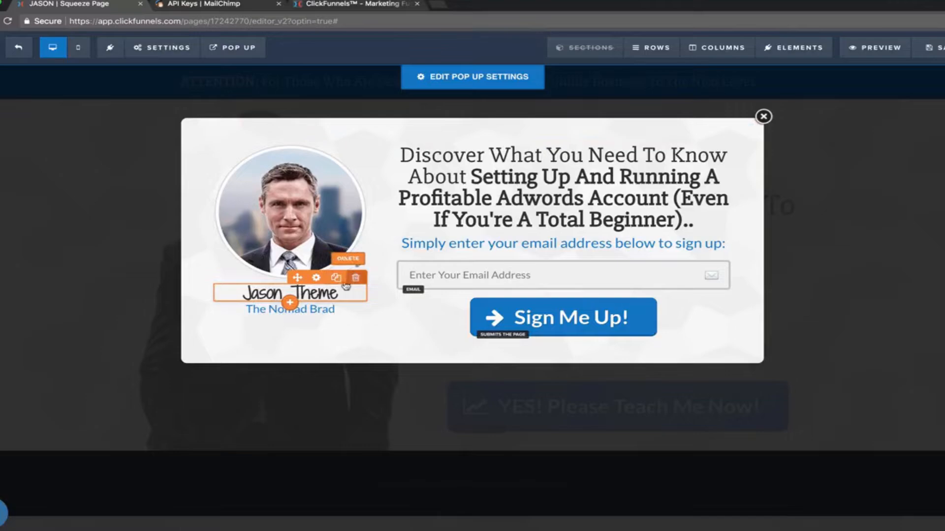
Replace the Jason Theme caption name with the author's full name.
left_click(318, 295)
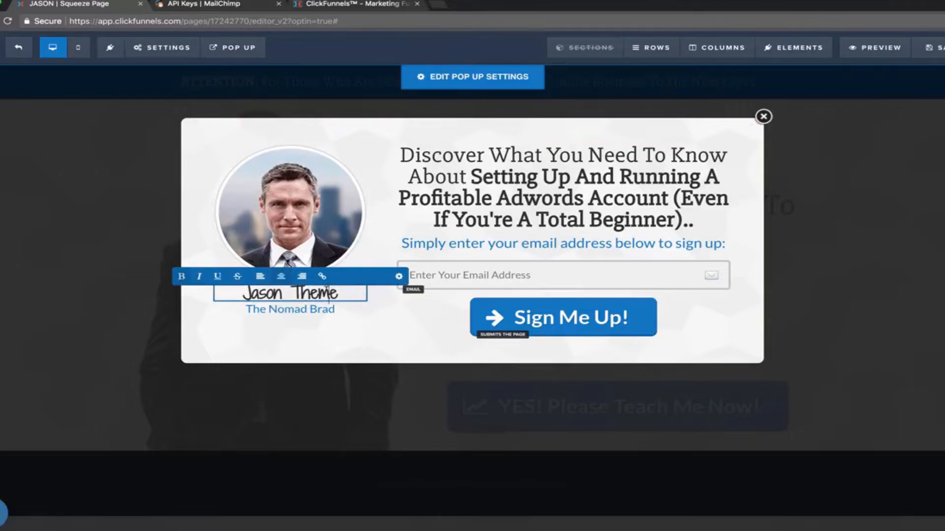
key("ctrl+a")
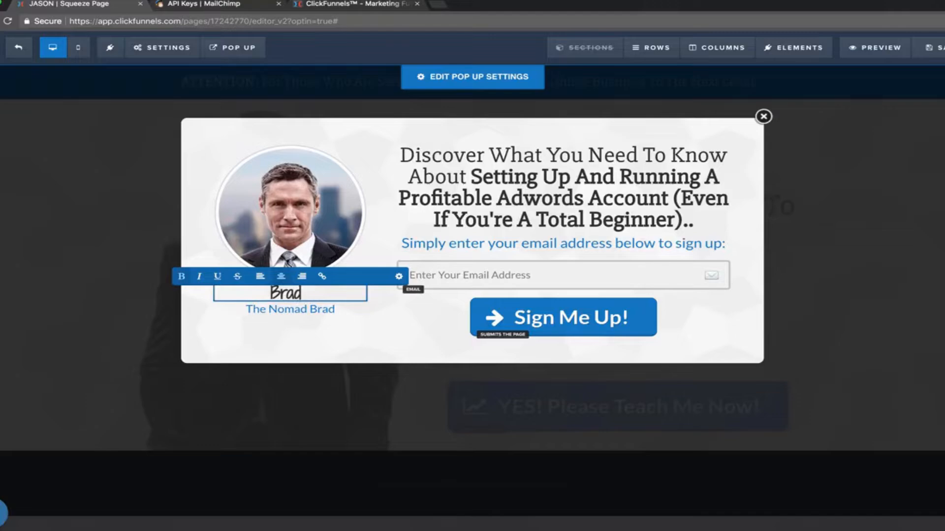
left_click(210, 153)
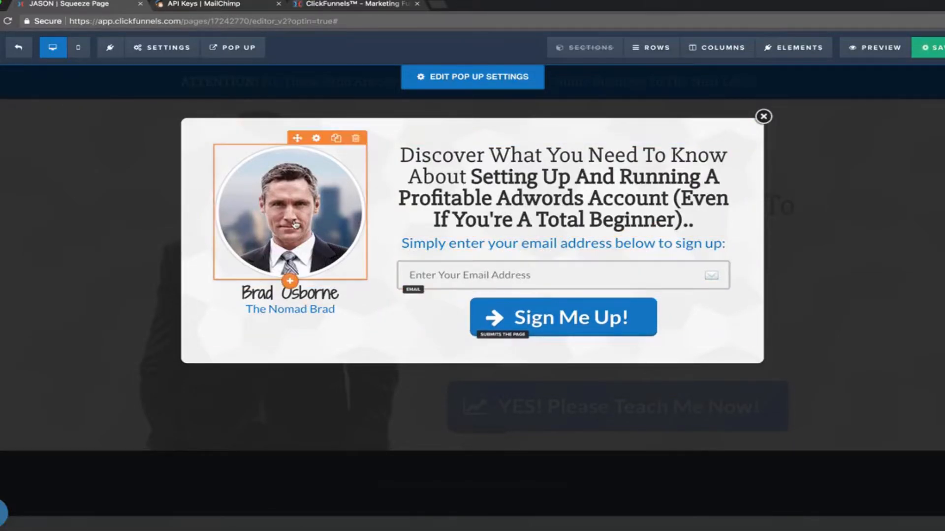
Swap the pop-up portrait for the author's sunglasses photo from Uploaded Images and close the pop-up.
left_click(323, 224)
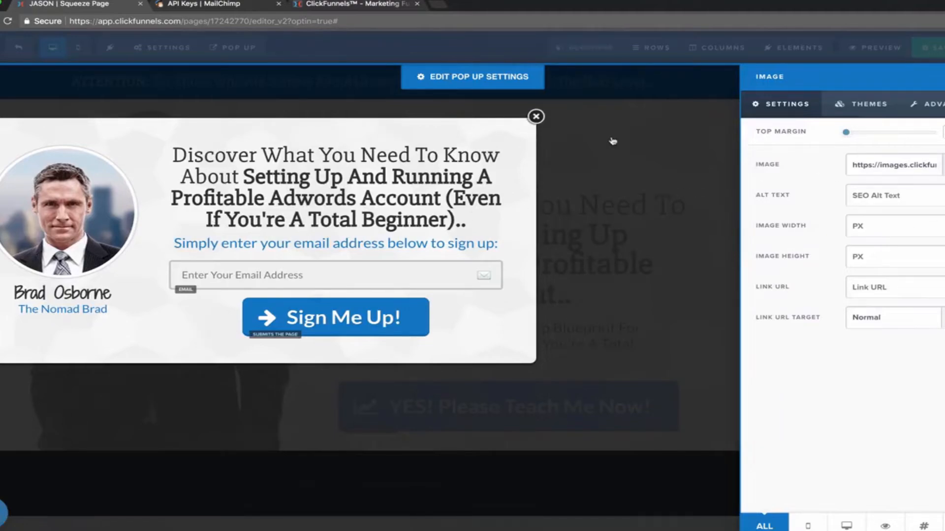
left_click(613, 141)
left_click(446, 1)
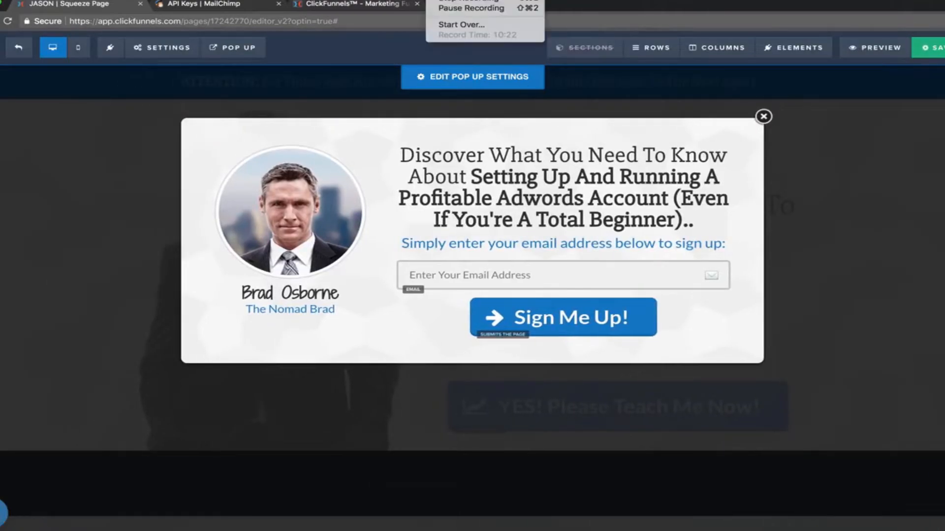
left_click(445, 9)
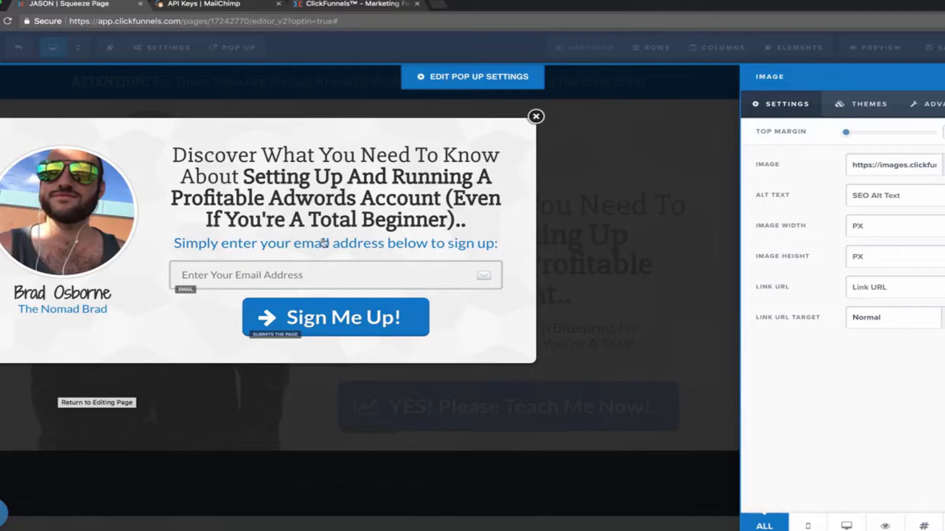
left_click(703, 150)
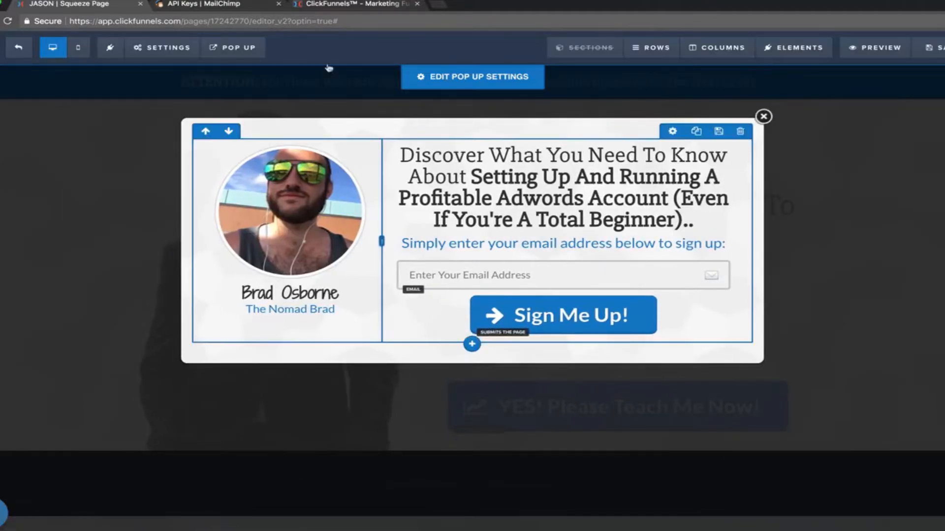
mouse_move(233, 53)
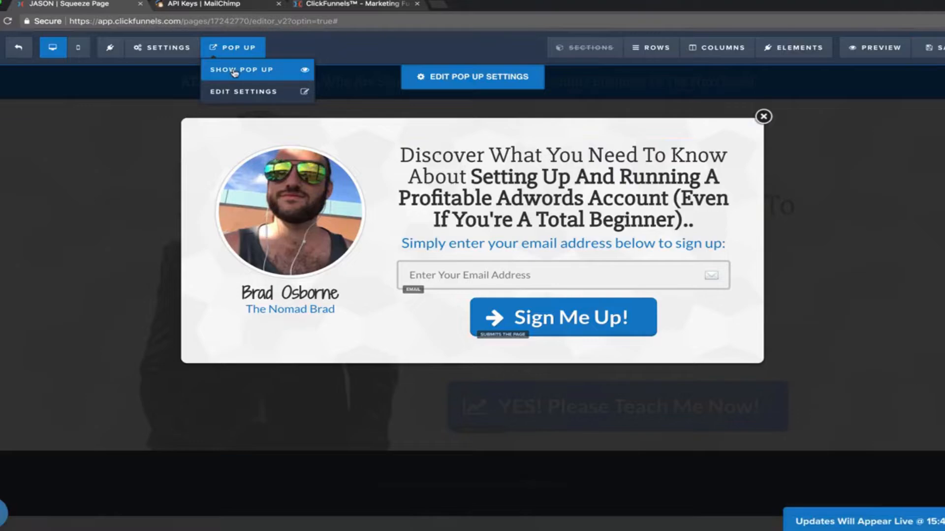
left_click(763, 117)
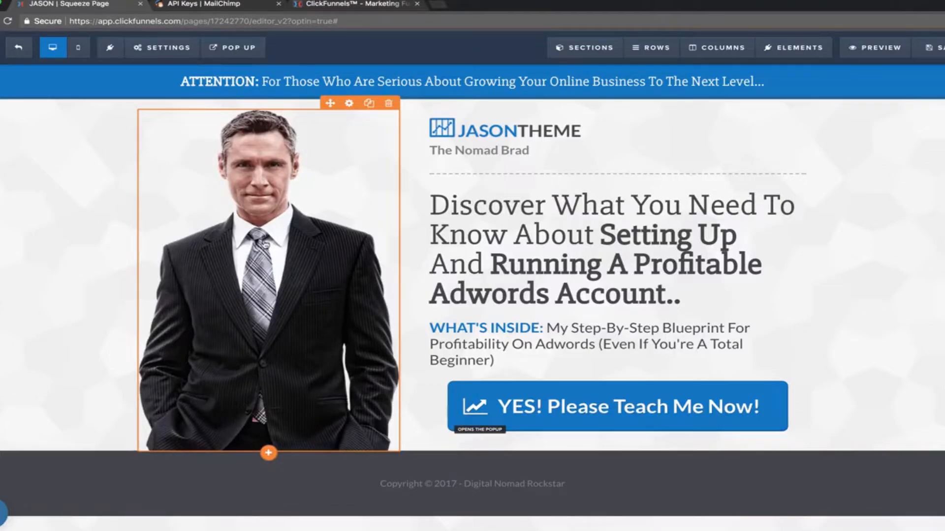
Open and close the main portrait's image settings, leaving the suited-man photo unchanged.
left_click(257, 241)
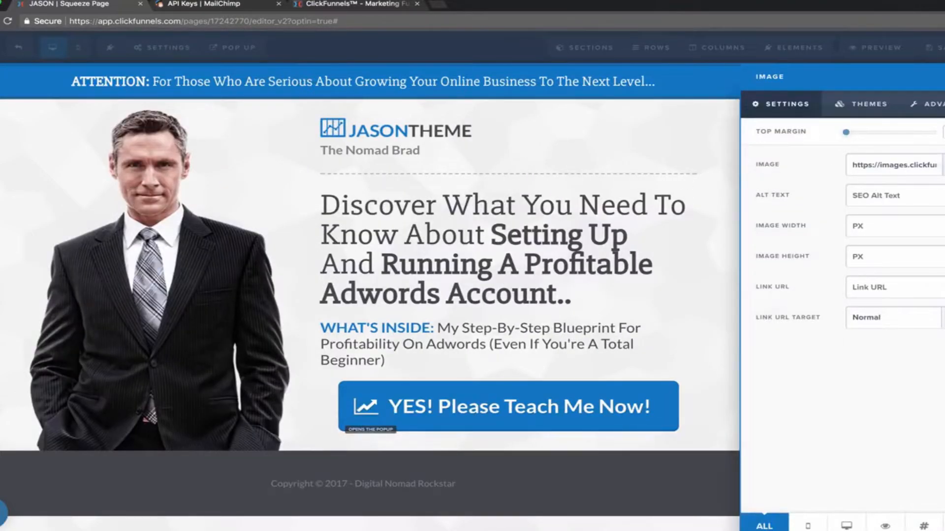
left_click(287, 283)
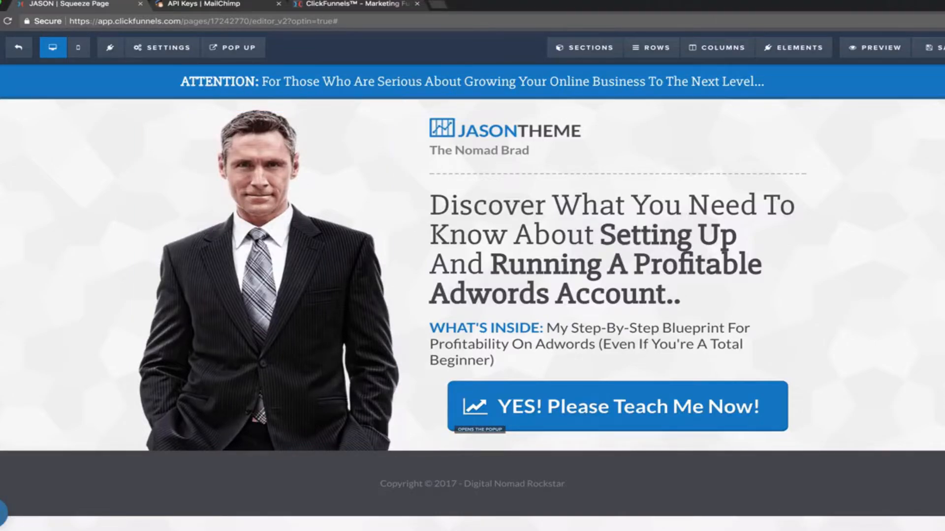
In a new incognito tab, open Canva's Create a design page and start a Wattpad Book Cover under Blogging & eBooks.
left_click(439, 6)
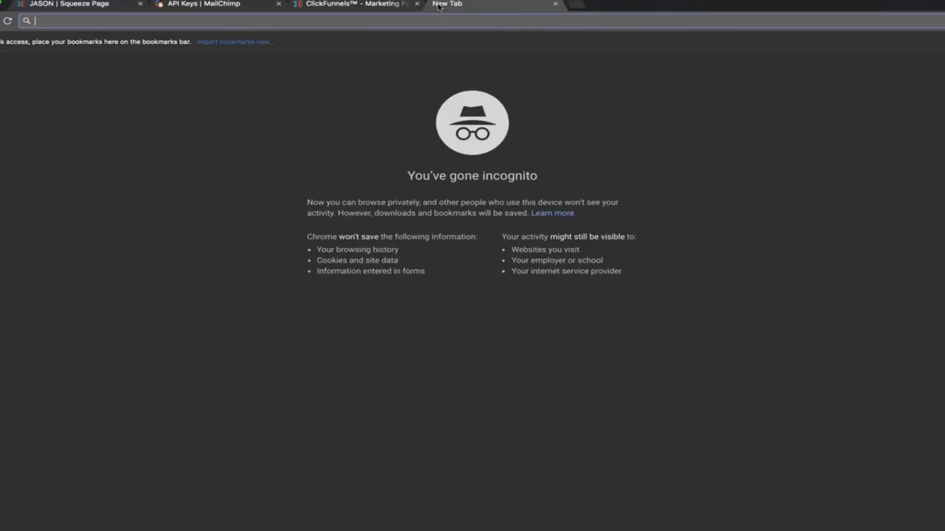
left_click(436, 0)
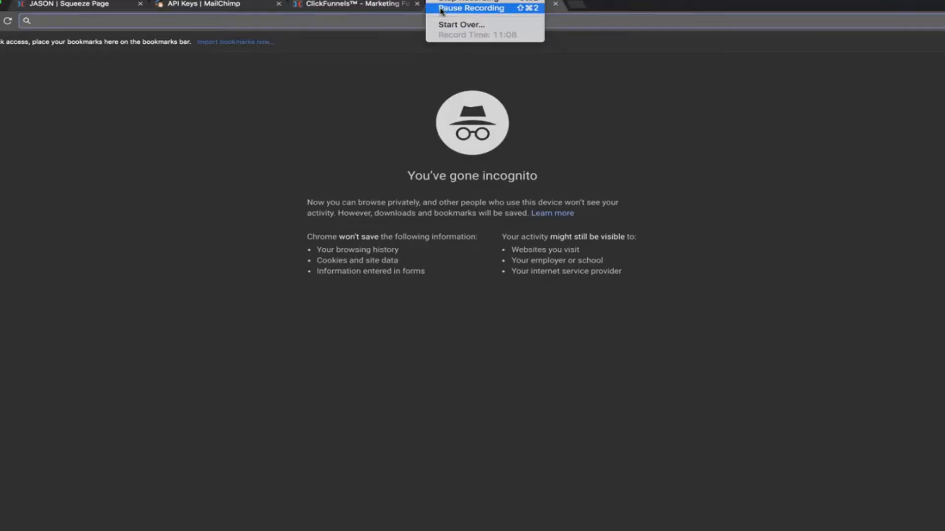
left_click(441, 8)
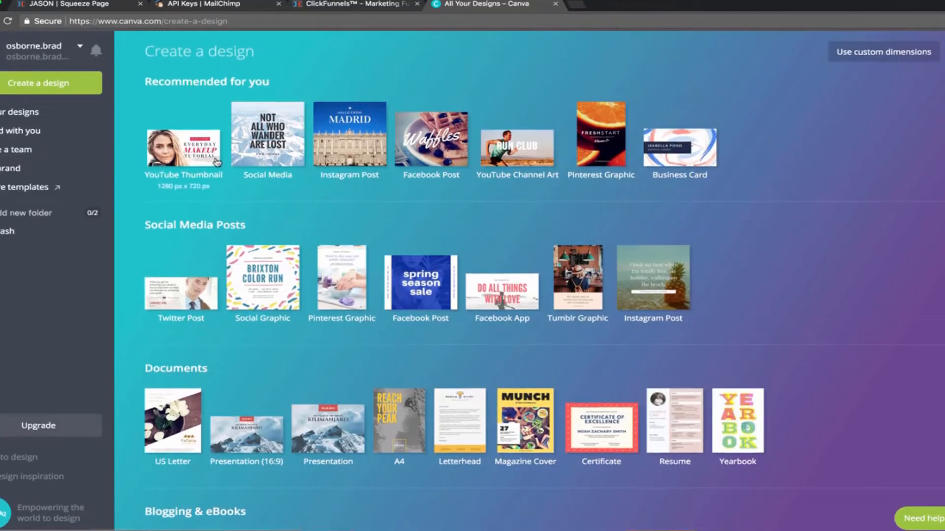
scroll(232, 185, "down", 2)
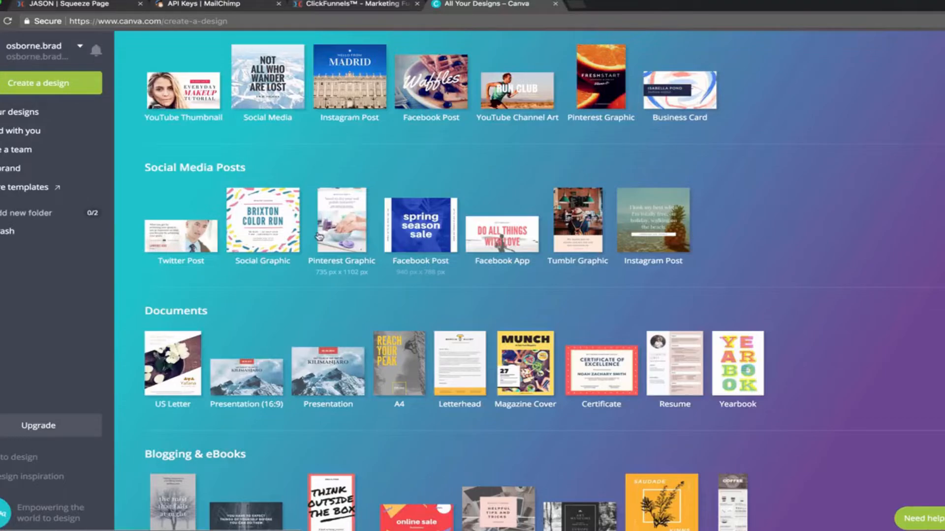
scroll(325, 241, "down", 4)
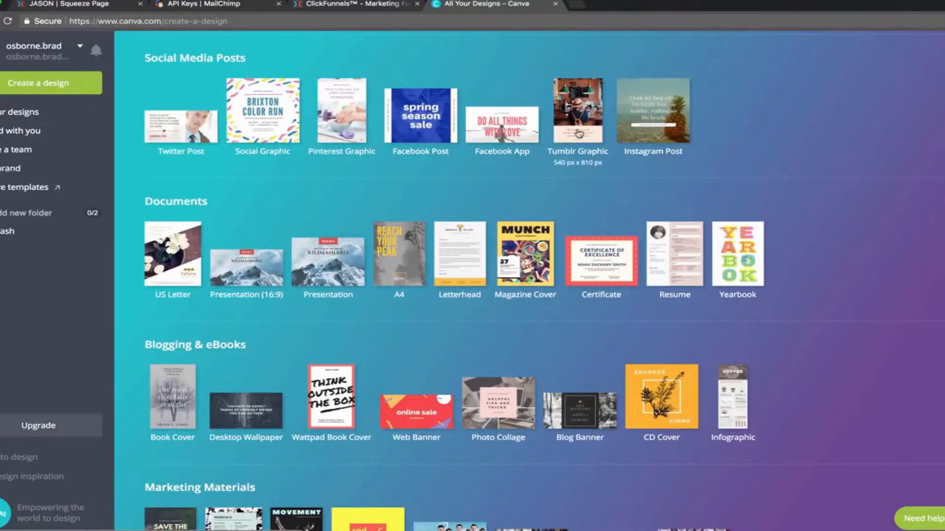
scroll(256, 268, "down", 4)
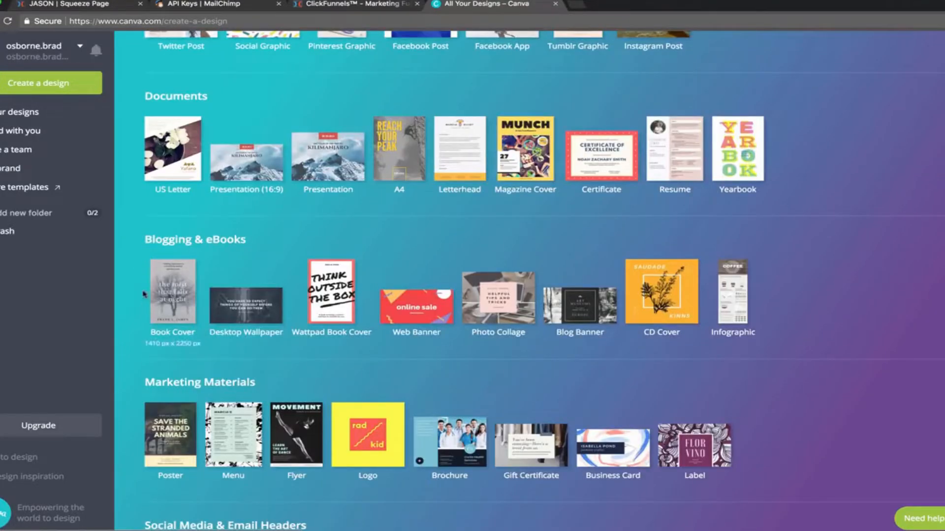
scroll(338, 304, "up", 1)
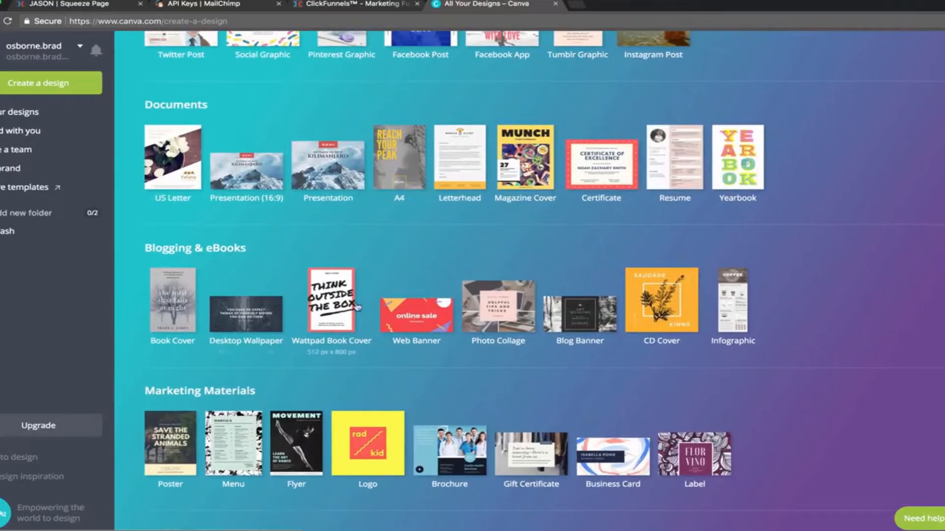
left_click(336, 308)
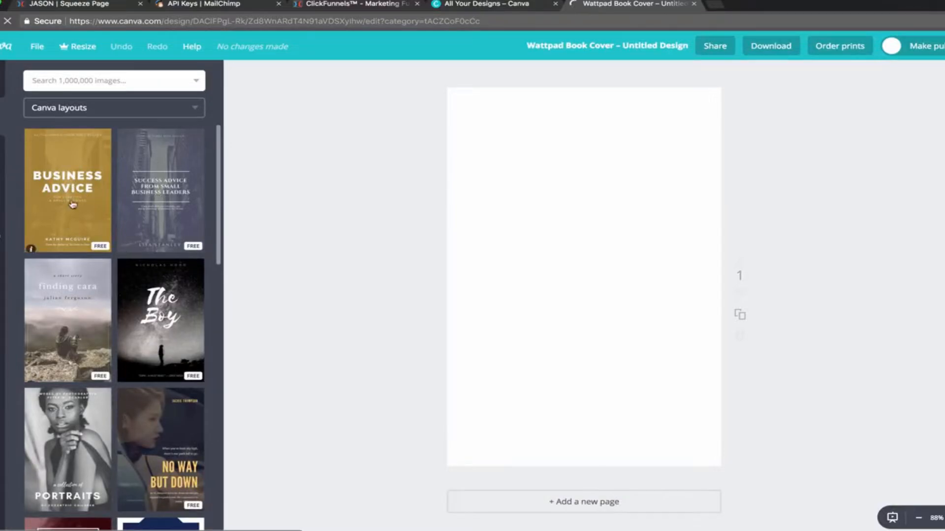
Apply the Business Advice layout, with its gold city background, to the blank Wattpad cover.
scroll(168, 313, "down", 6)
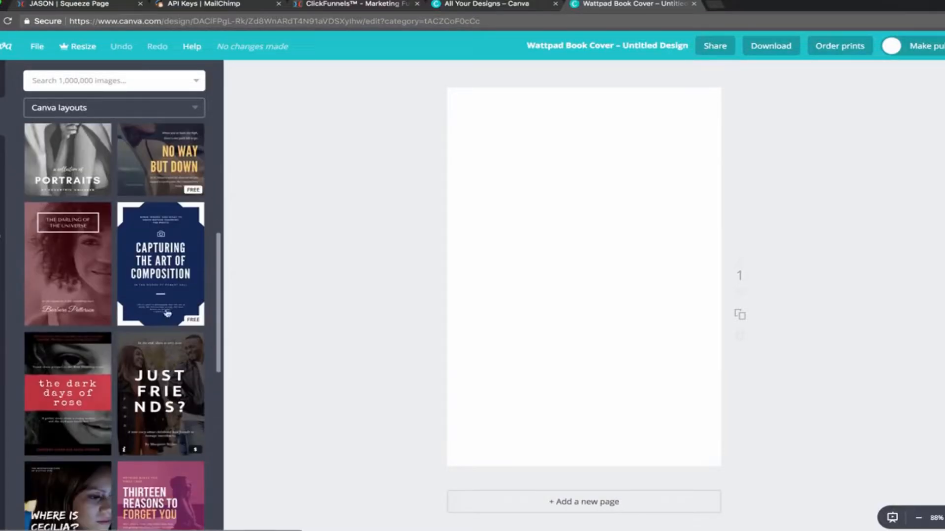
scroll(148, 310, "down", 7)
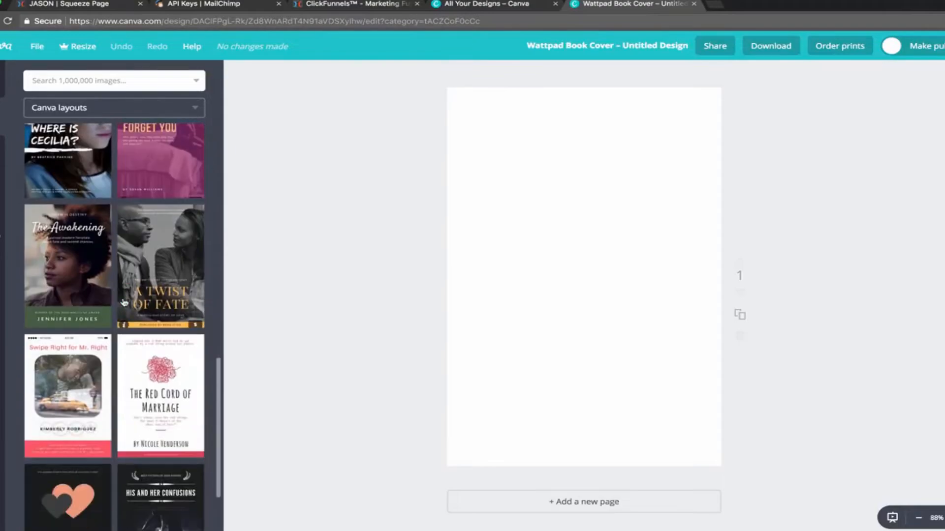
scroll(124, 302, "up", 14)
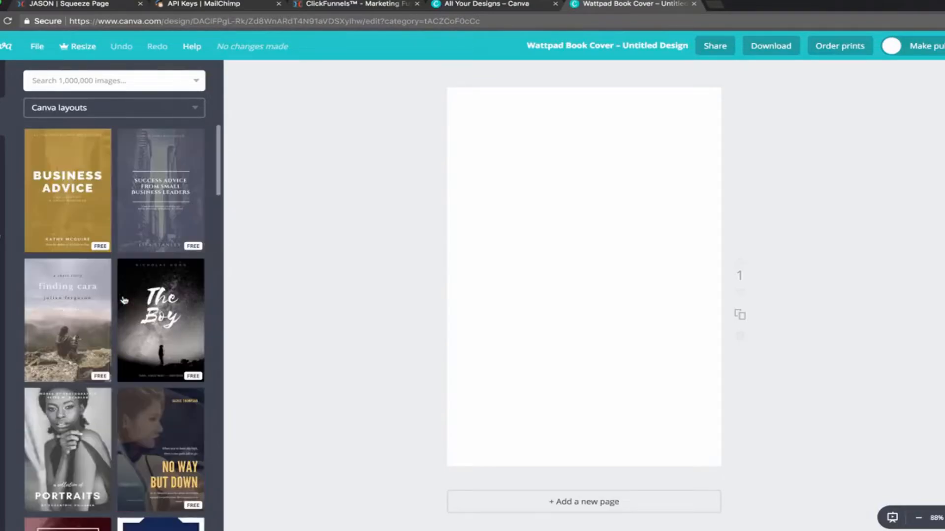
left_click(57, 185)
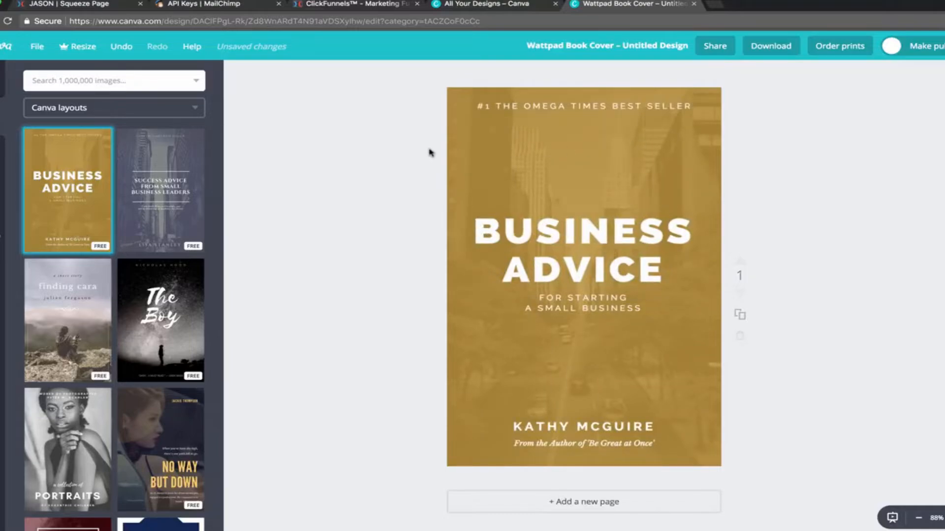
Change the cover title to 'THE GOOGLE ADWORDS BOOTCAMP' and the subtitle to 'FOR BEGINNERS'.
left_click(529, 103)
left_click(529, 105)
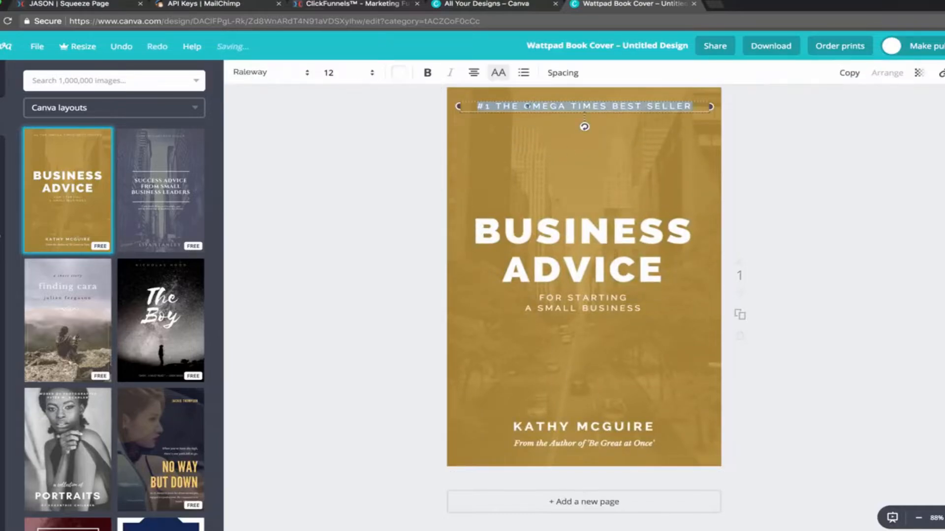
left_click(612, 246)
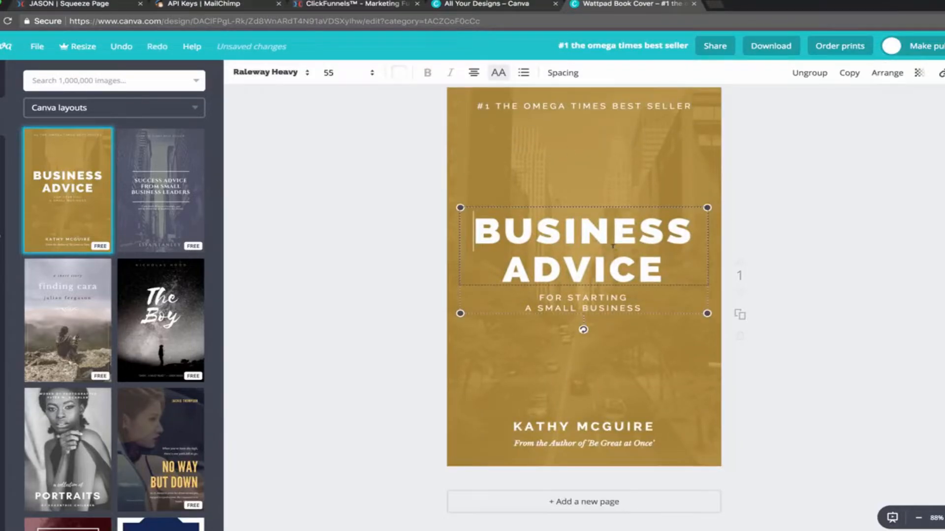
left_click(612, 246)
type("THE GOOGLE")
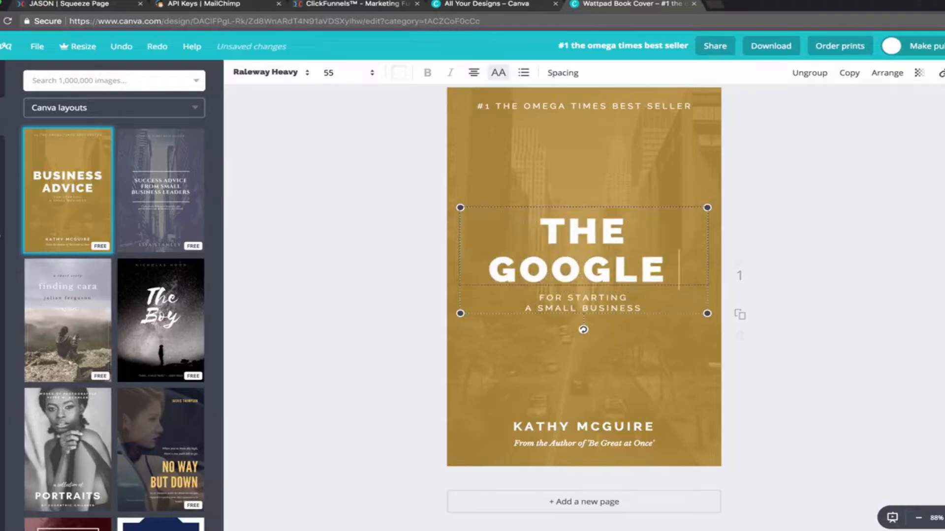
type(" ADWORDS")
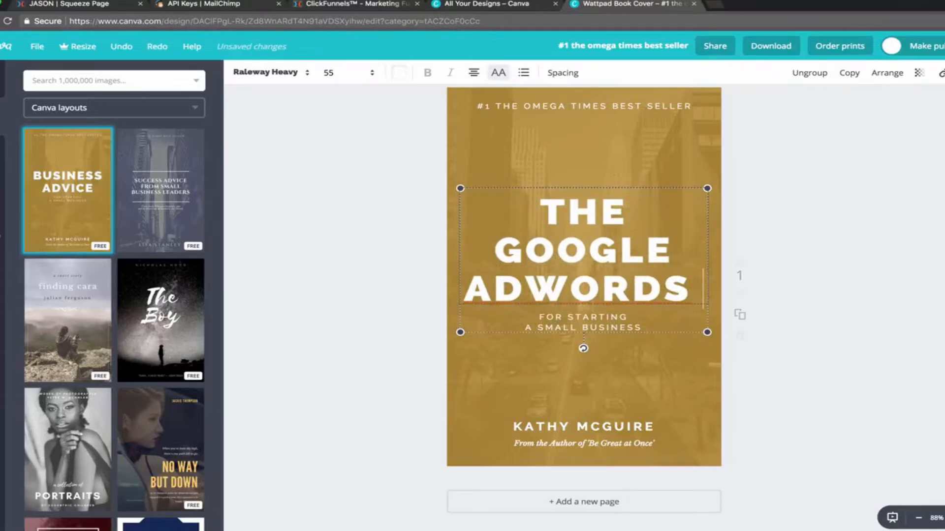
type(" BOOTCAMP")
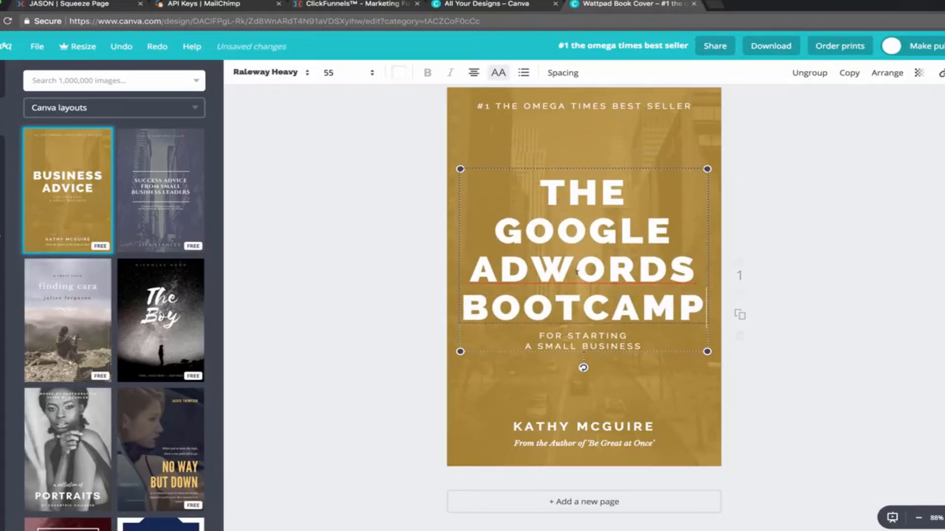
left_click(546, 337)
left_click_drag(540, 336, 642, 347)
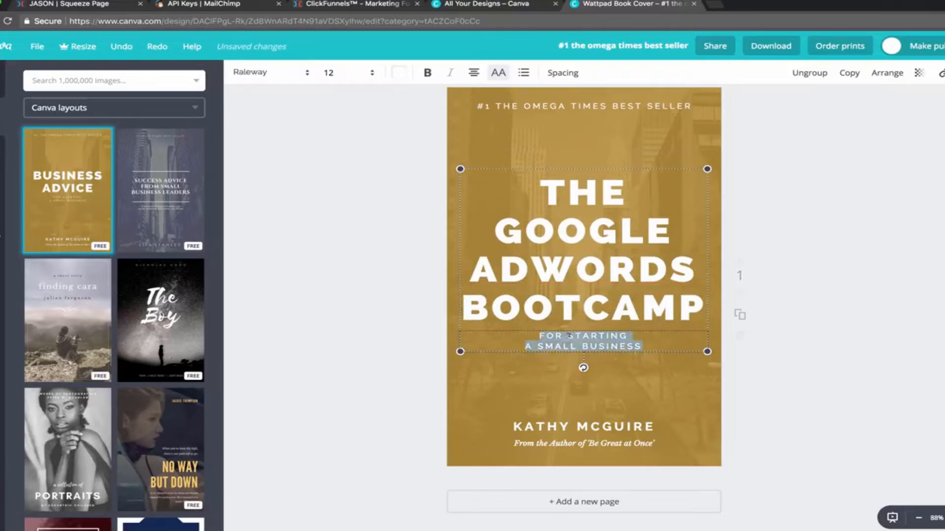
type("FOR BEGINNERS")
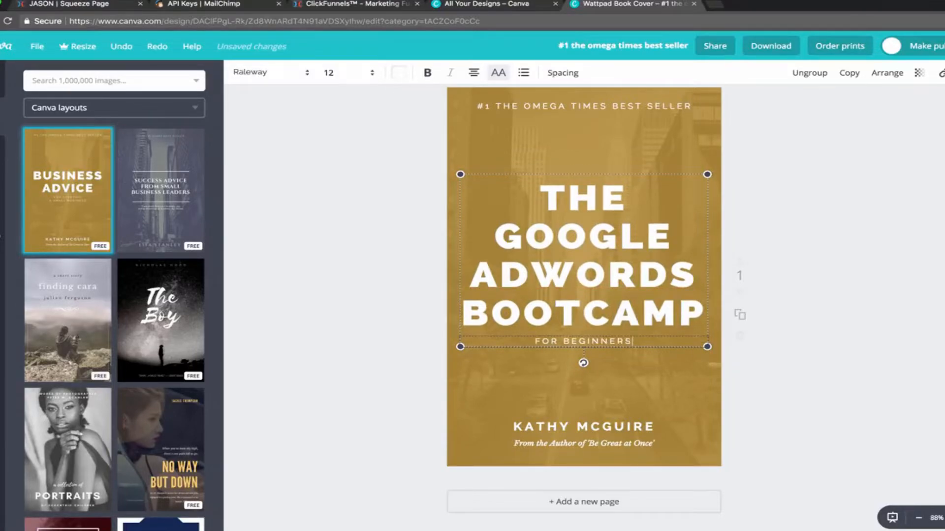
left_click(508, 136)
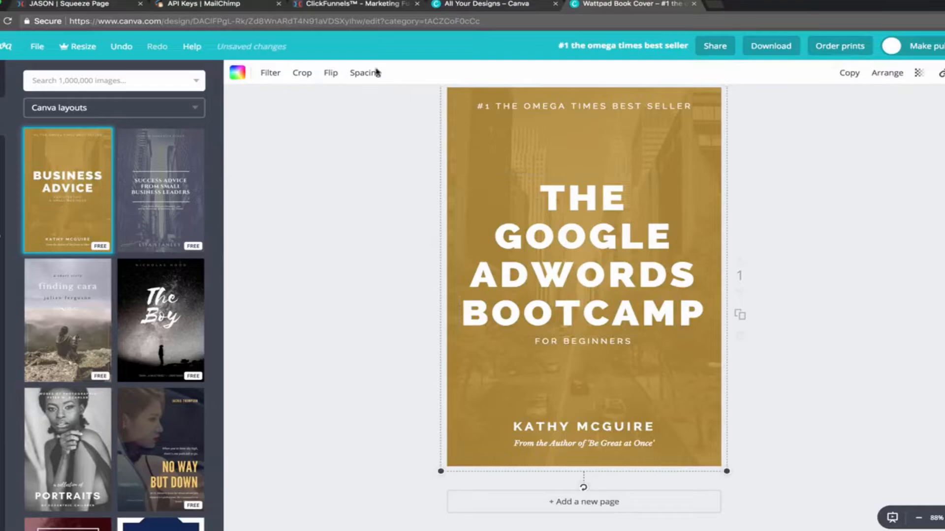
Delete the background photo and faded overlay, and make the cover background plain white.
left_click_drag(549, 137, 569, 167)
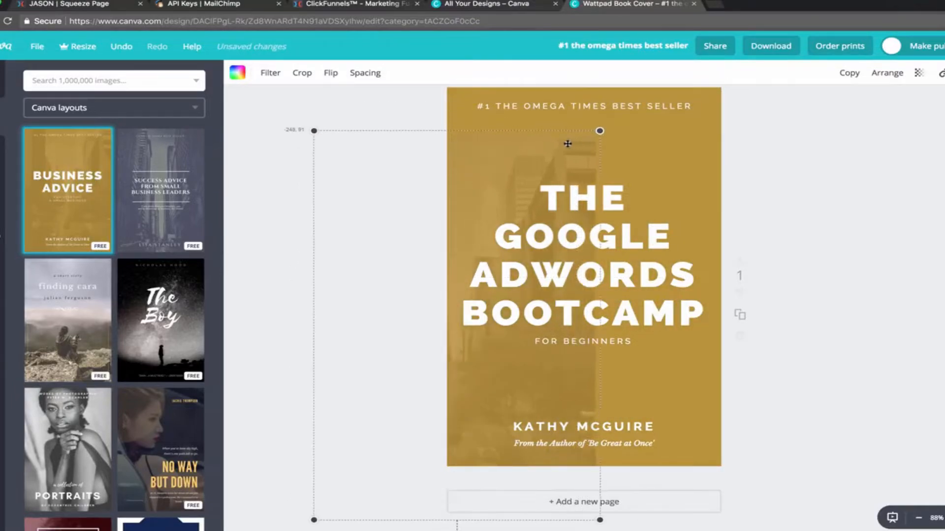
left_click(940, 73)
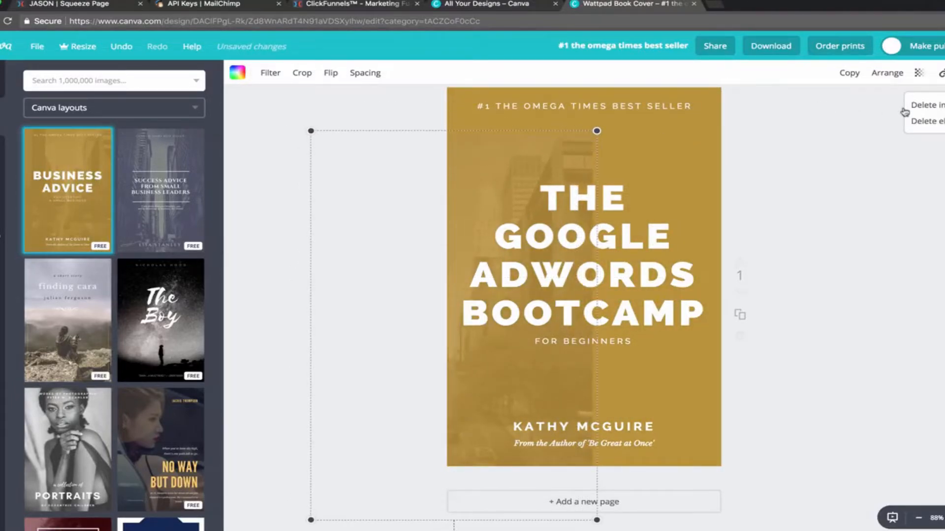
left_click(920, 105)
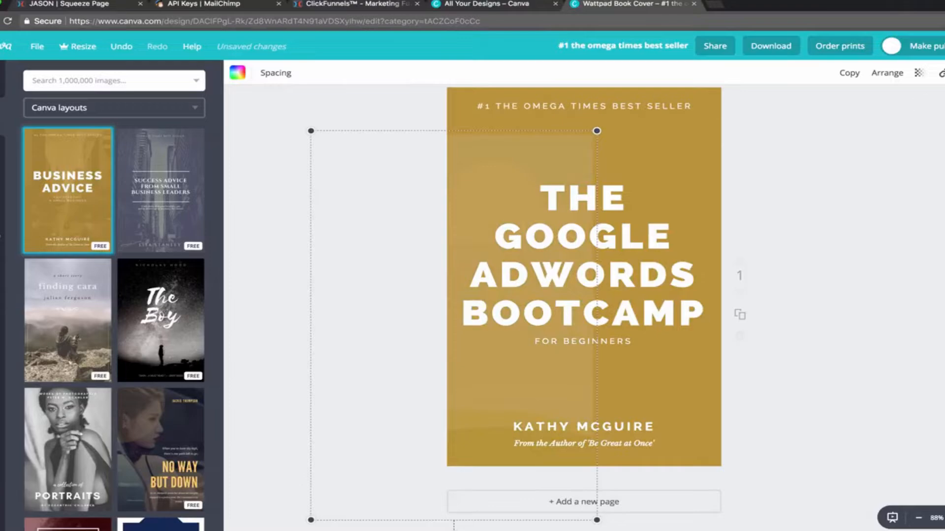
left_click(940, 73)
left_click(932, 121)
left_click(458, 148)
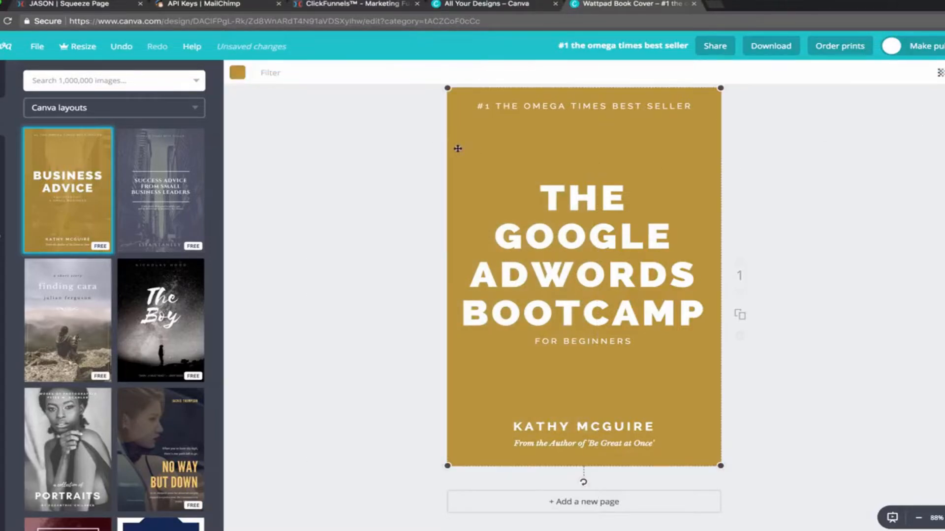
left_click(237, 73)
left_click(342, 217)
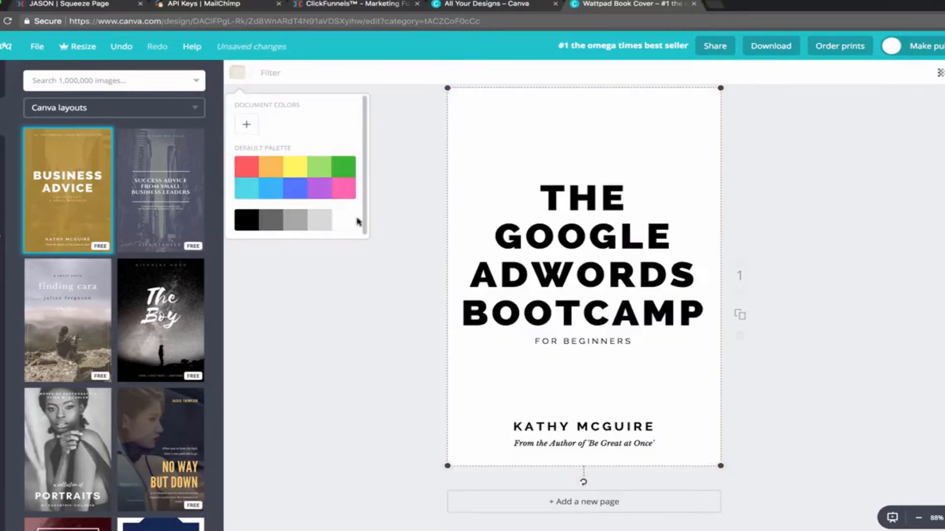
left_click(823, 224)
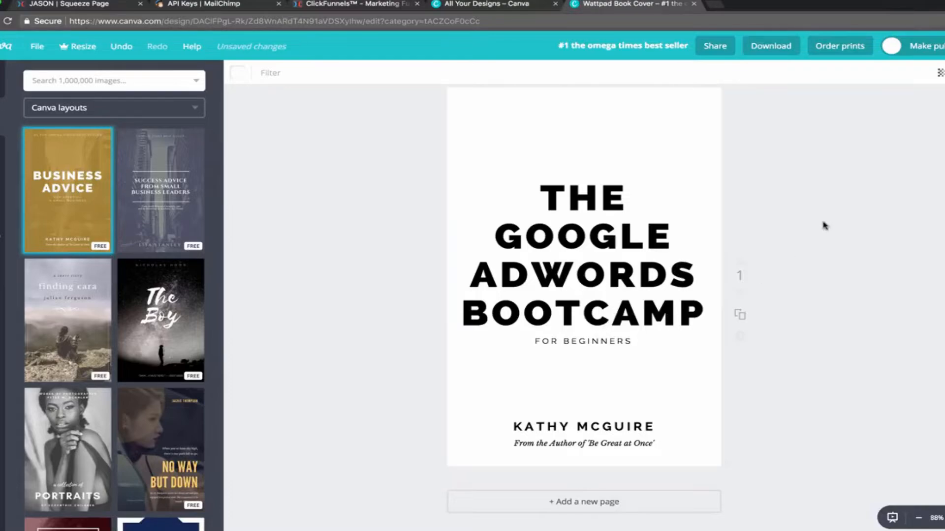
Replace the author name with the author's name, then with 'DIGITAL NOMAD ROCKSTAR'.
left_click(574, 433)
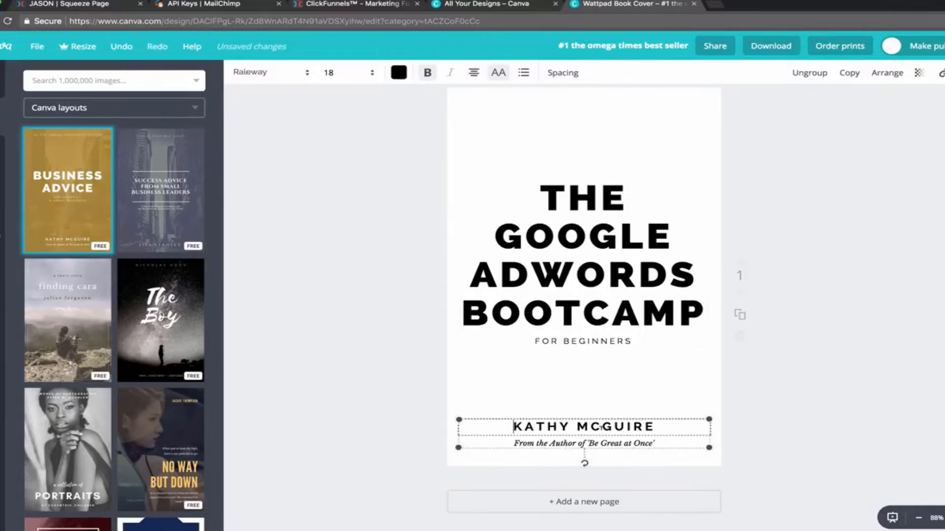
double_click(575, 433)
type("THE NOMAD BRAD")
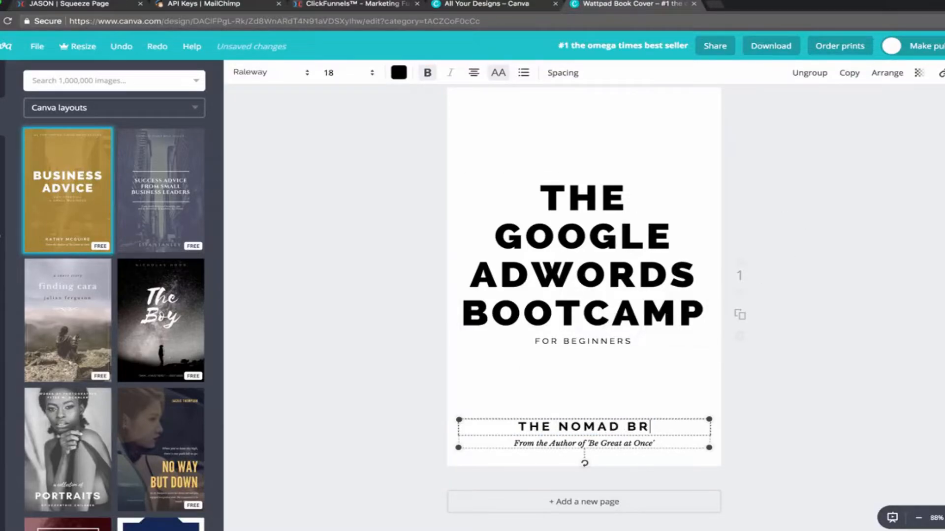
left_click(372, 435)
left_click(565, 445)
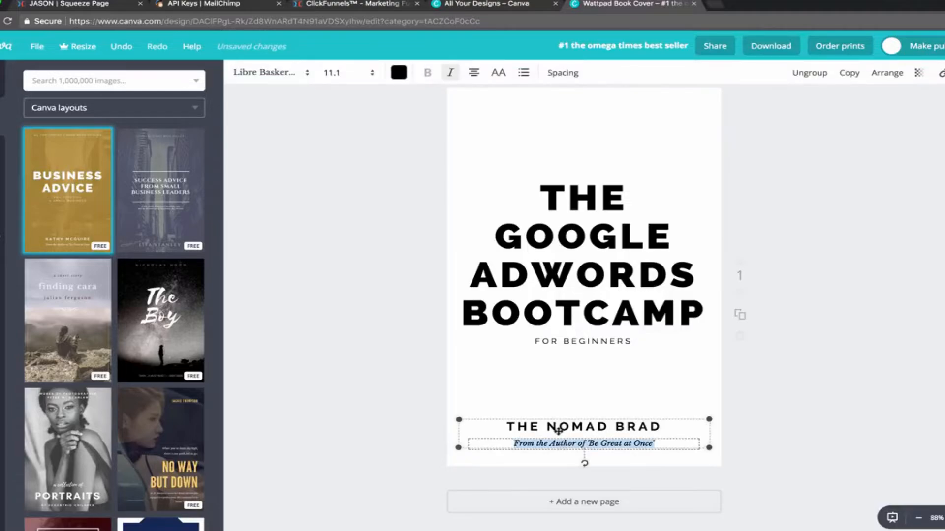
triple_click(558, 427)
type("DI")
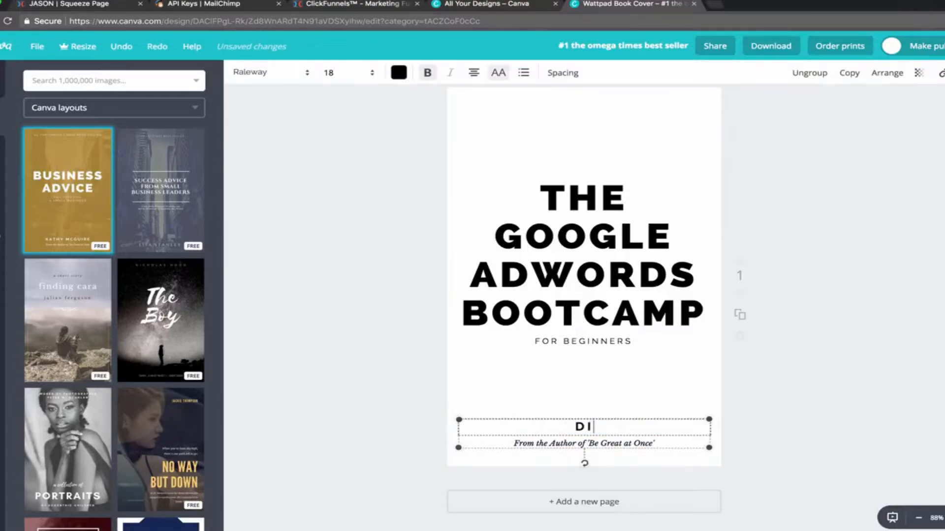
type("GITAL NOMAD ROCKSTAR")
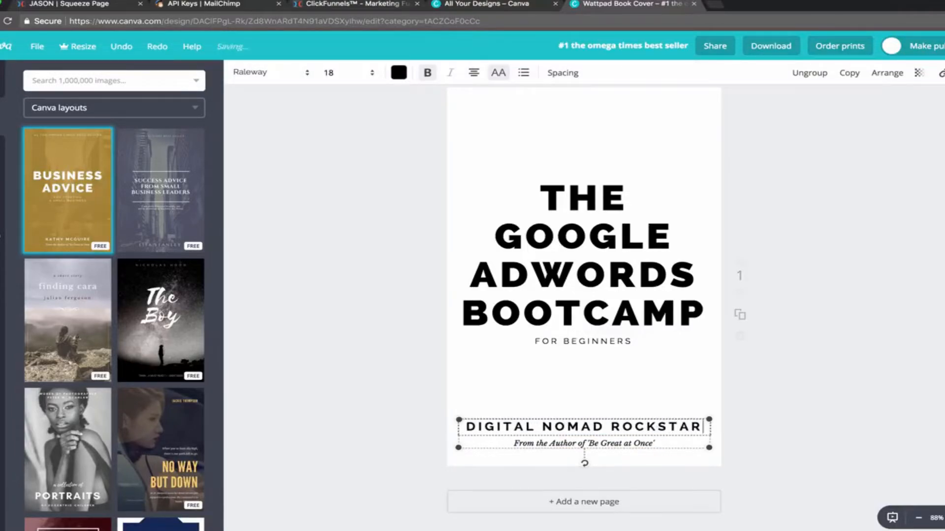
left_click(307, 345)
left_click(641, 444)
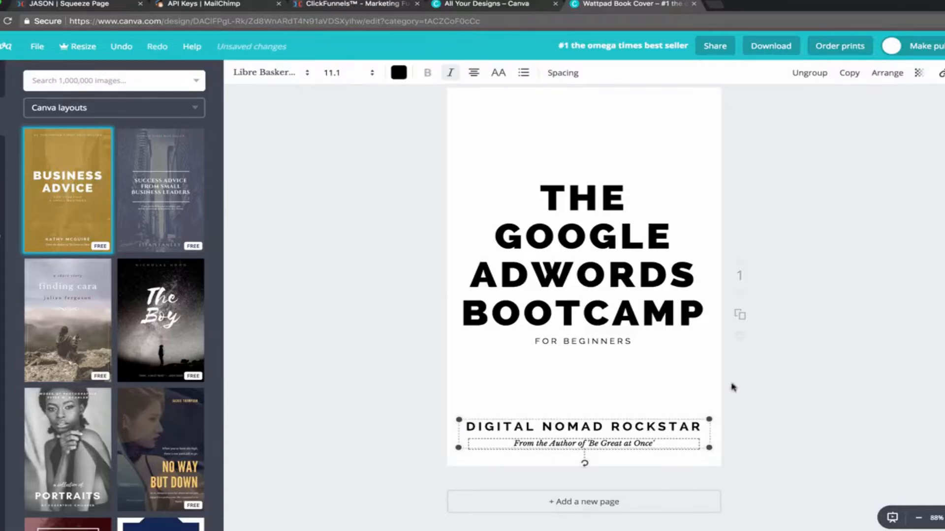
triple_click(632, 443)
type("w")
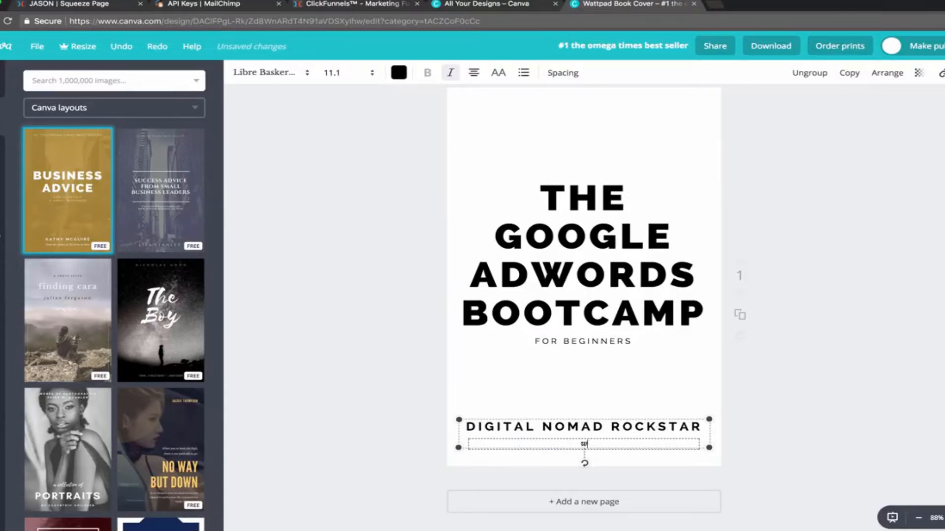
type("ww.digitalnomadr")
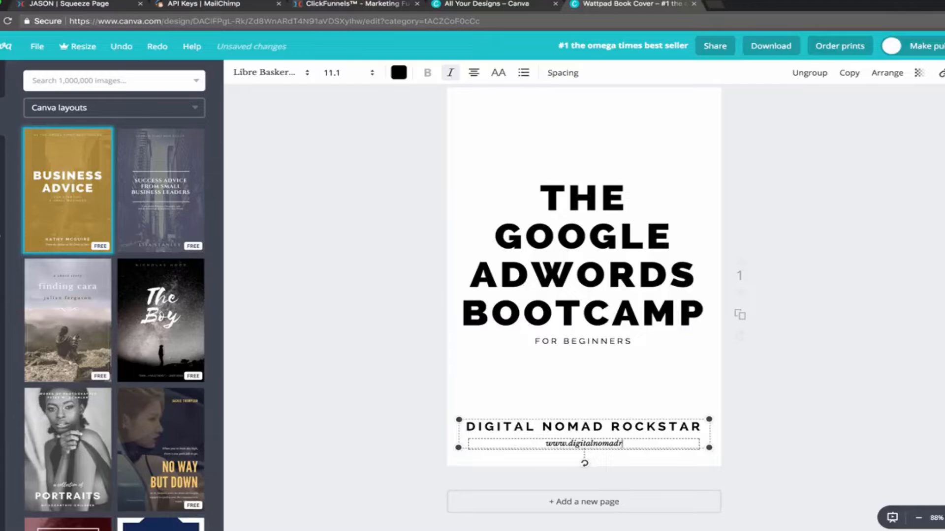
type("ockstar.com")
left_click(889, 389)
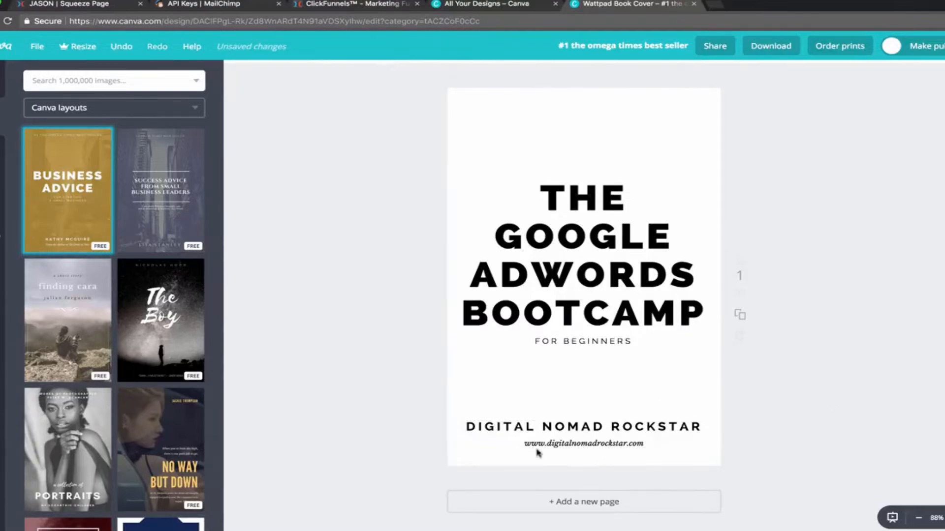
left_click(631, 443)
left_click(827, 367)
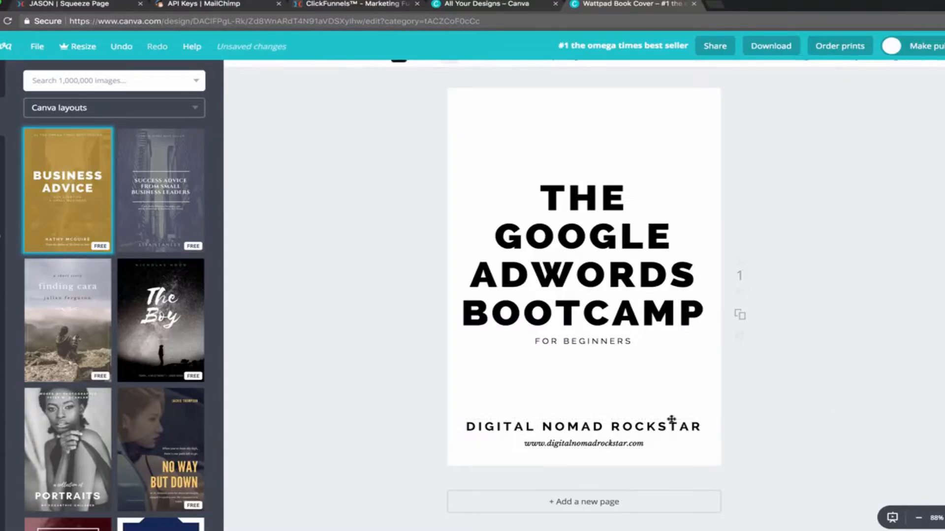
Delete the whole author text group from the bottom of the cover.
left_click(656, 427)
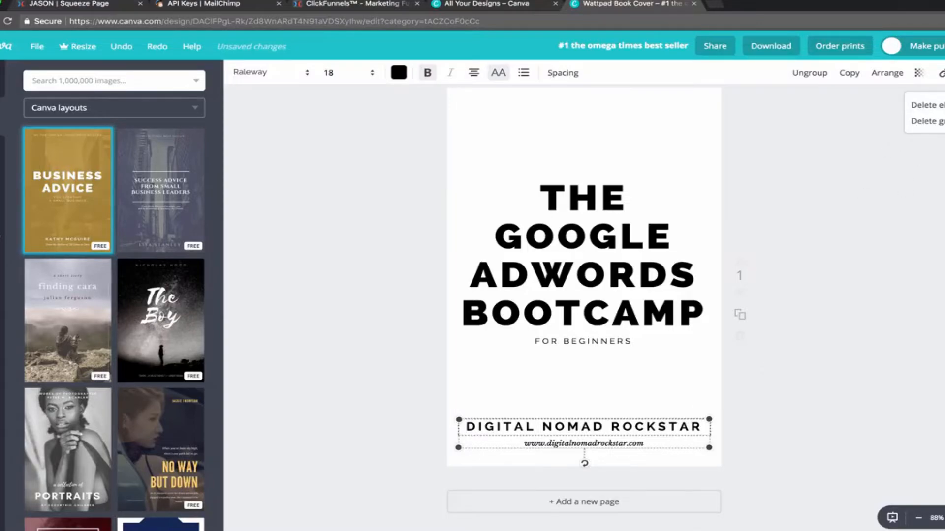
left_click(927, 121)
left_click(595, 259)
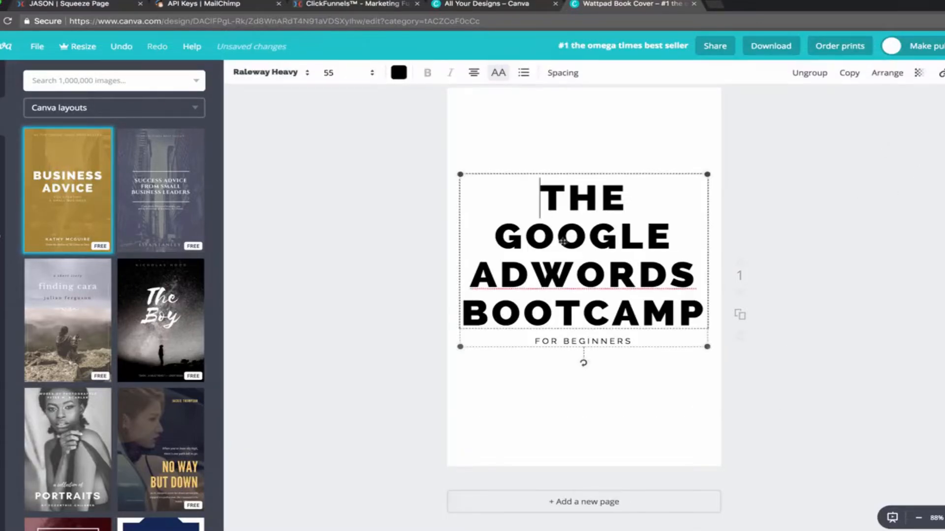
left_click(441, 205)
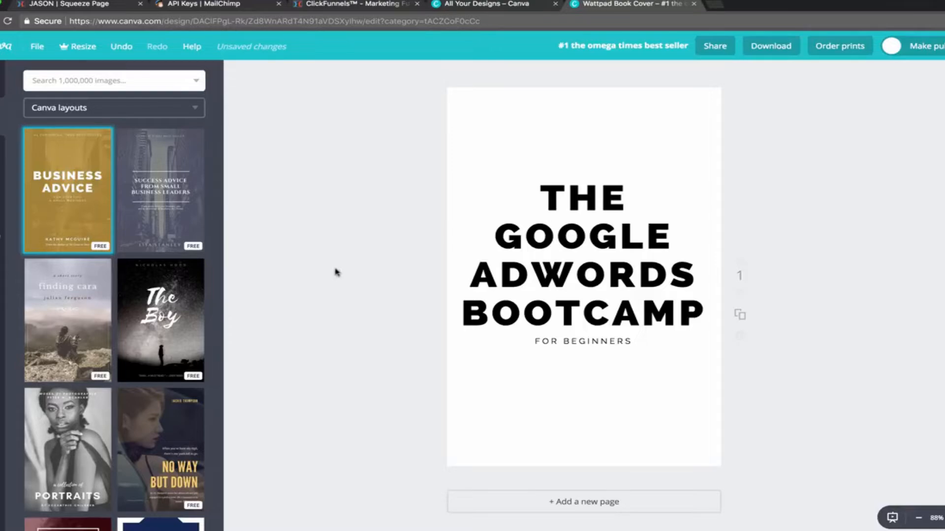
scroll(316, 302, "up", 1)
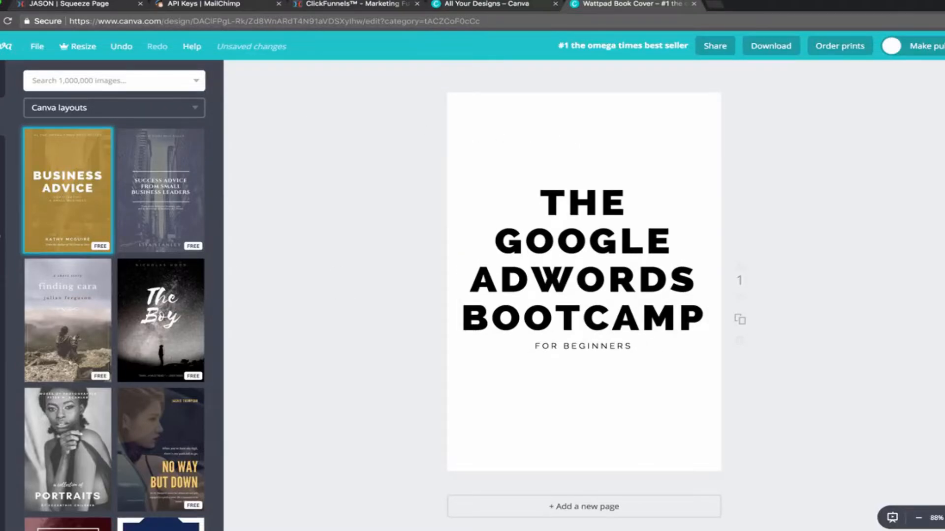
Add an outlined square from Elements > Shapes and stretch it to the page edges as a border.
left_click(1, 268)
left_click(1, 192)
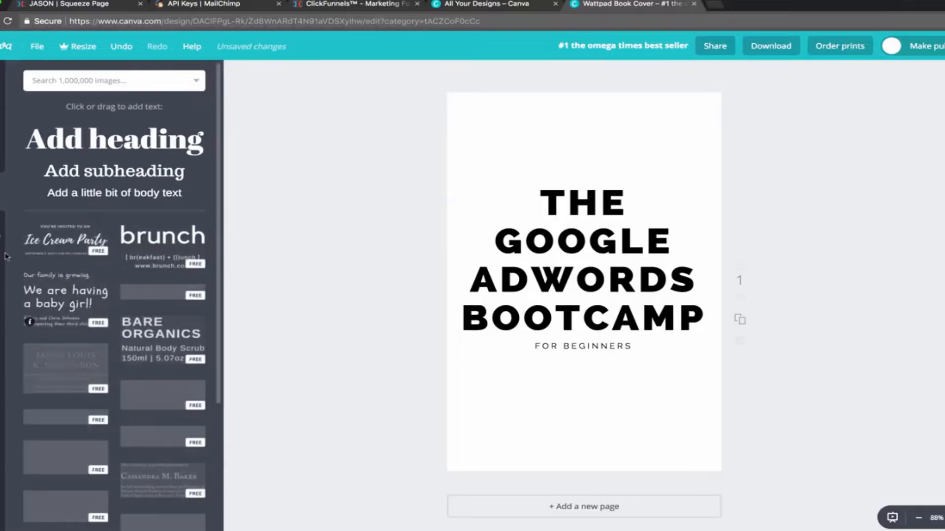
left_click(1, 154)
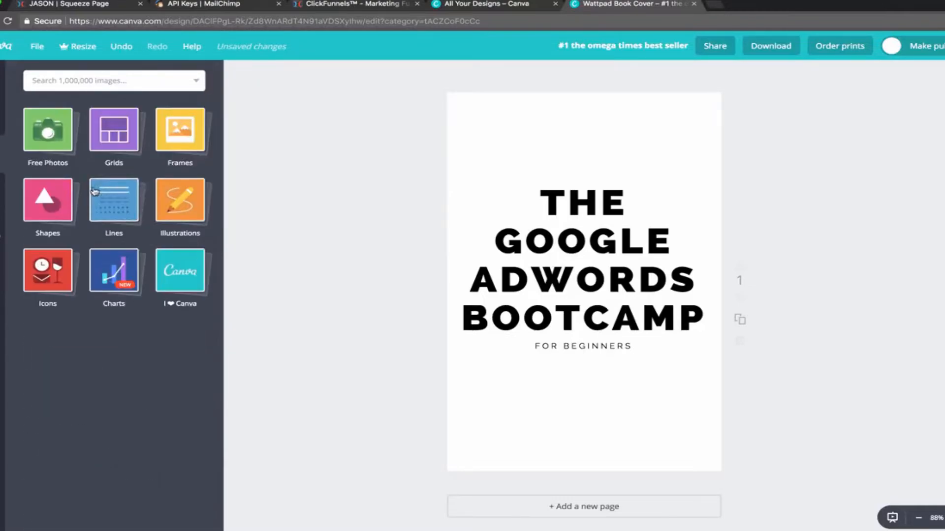
left_click(48, 199)
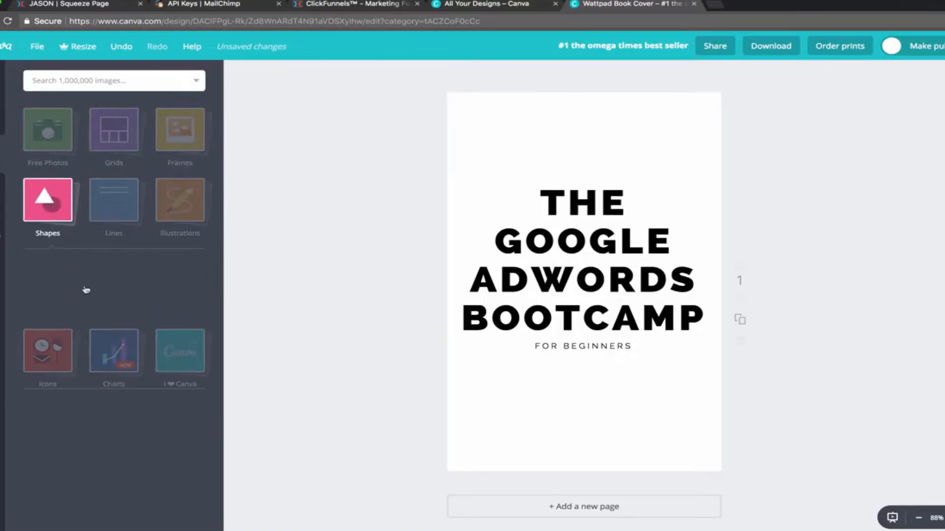
left_click(114, 301)
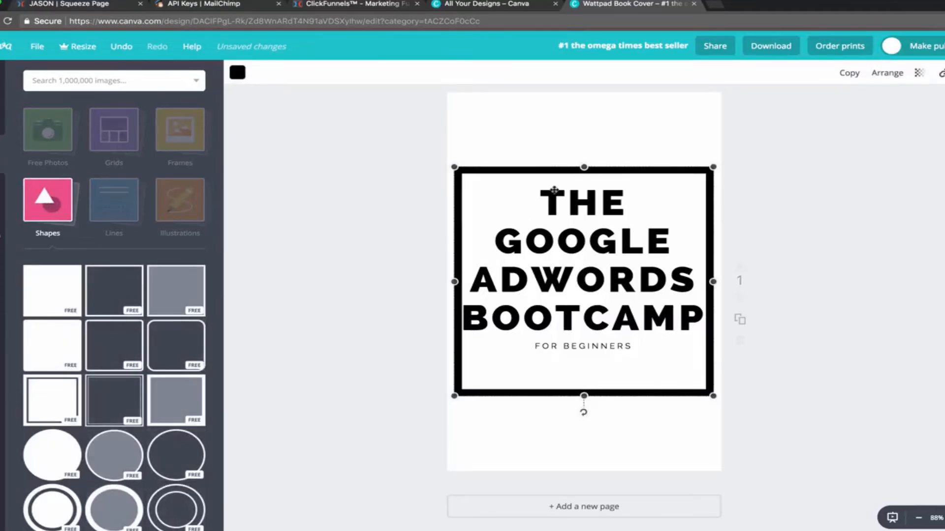
left_click_drag(581, 166, 584, 92)
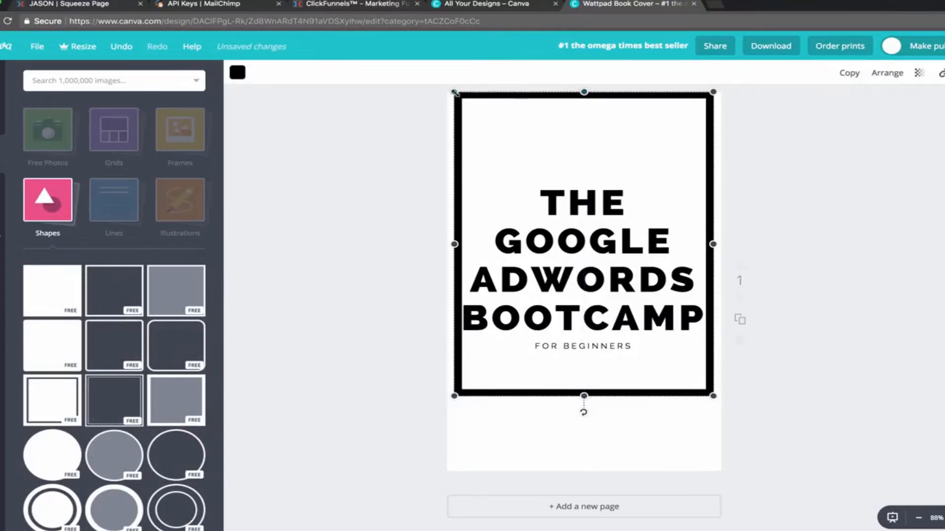
left_click_drag(455, 243, 441, 244)
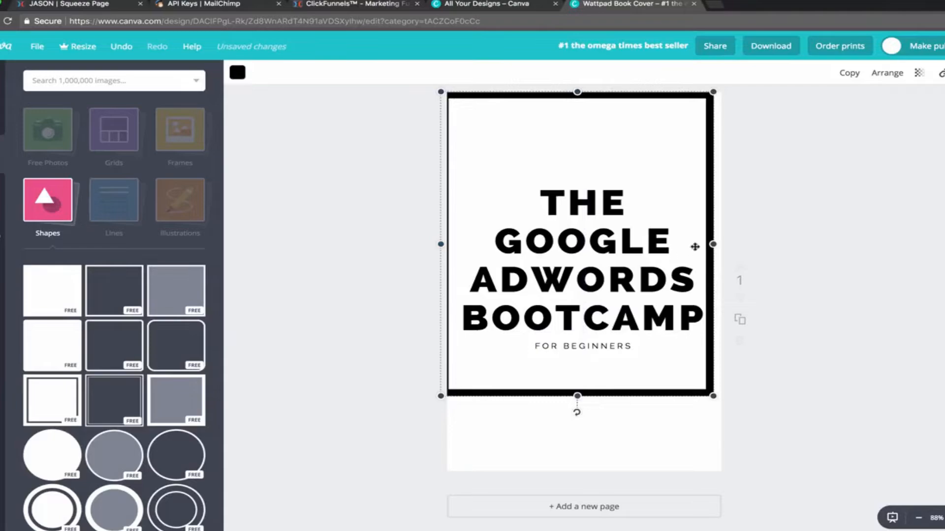
left_click_drag(713, 244, 725, 244)
left_click_drag(441, 244, 445, 244)
left_click_drag(584, 396, 585, 474)
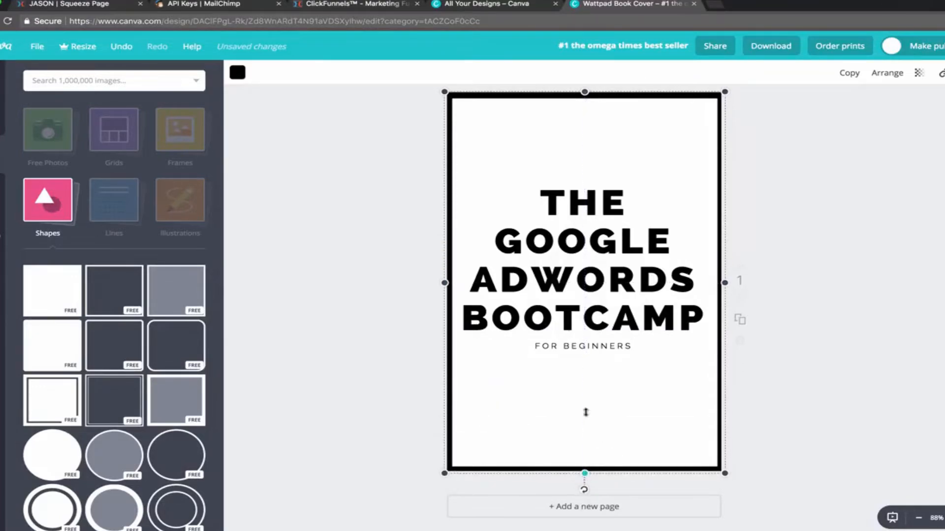
left_click(775, 225)
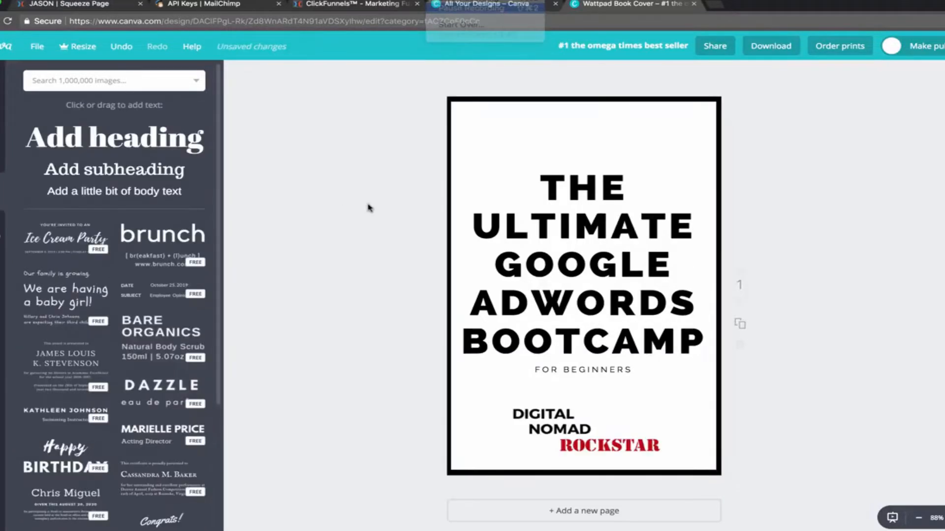
Shrink the Digital Nomad Rockstar logo and move the black border off the cover temporarily.
left_click(514, 411)
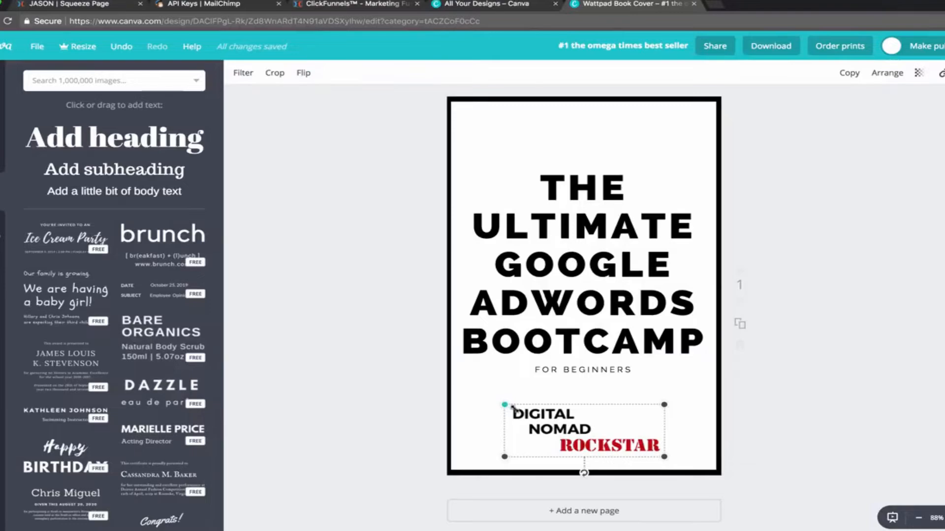
left_click_drag(511, 407, 556, 455)
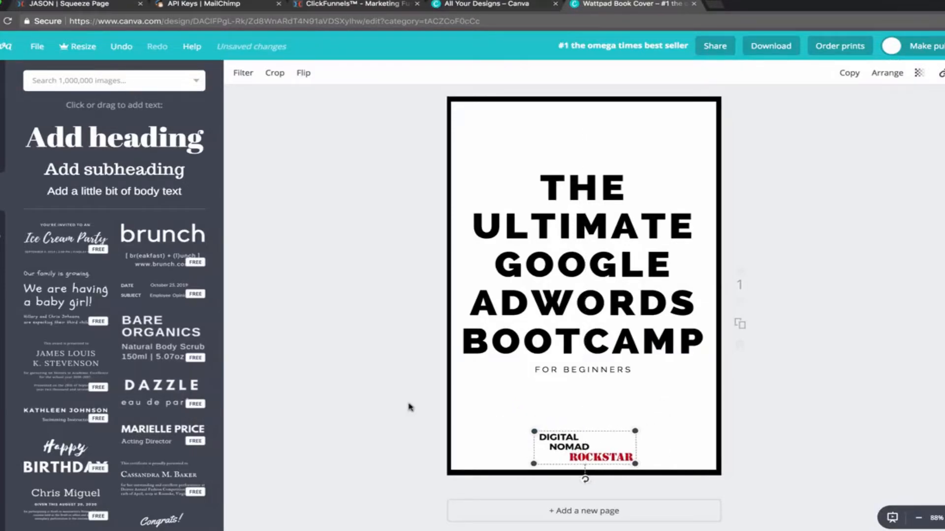
left_click(832, 319)
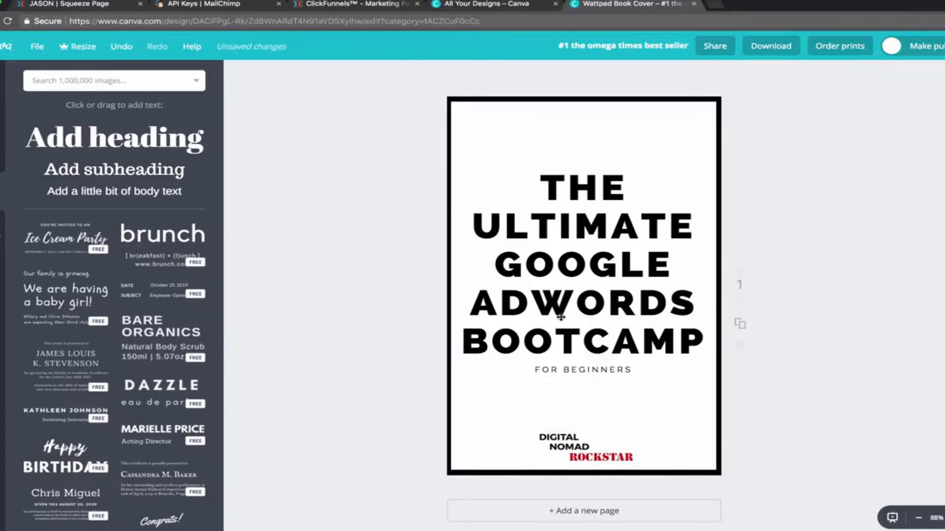
left_click(583, 371)
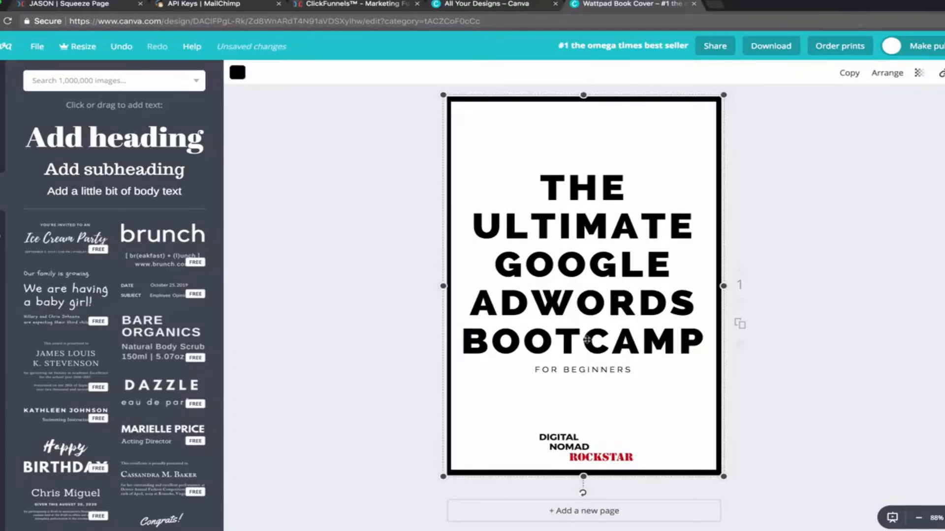
left_click_drag(586, 298, 844, 297)
Set FOR BEGINNERS to font size 21 and move the black border back around the page.
left_click(574, 371)
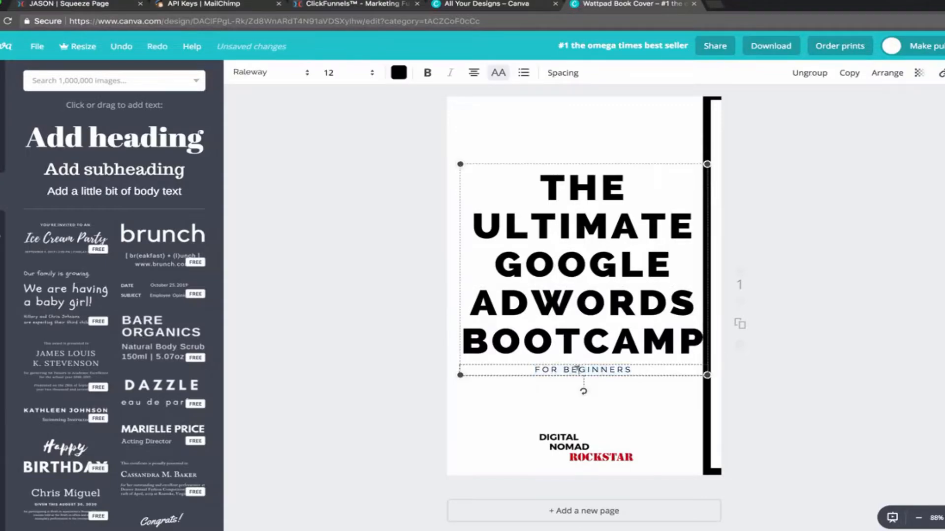
double_click(573, 370)
left_click(341, 74)
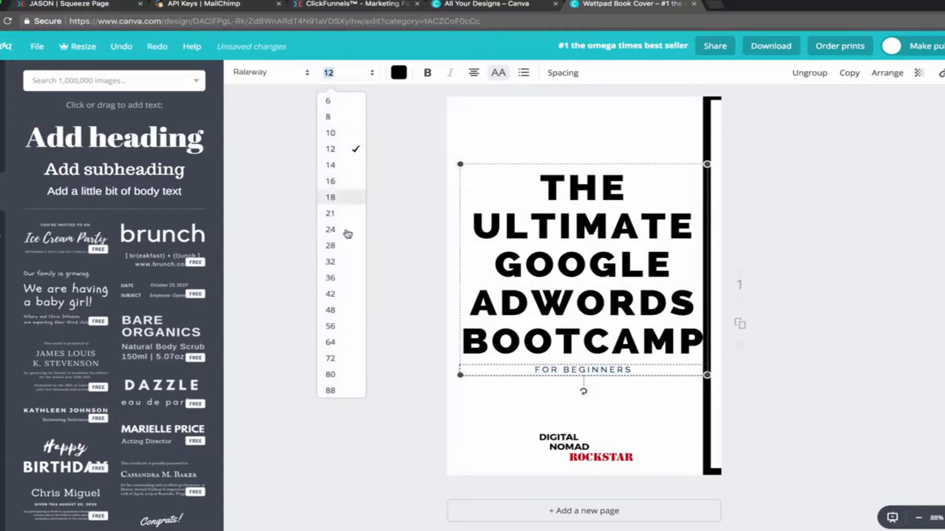
left_click(344, 197)
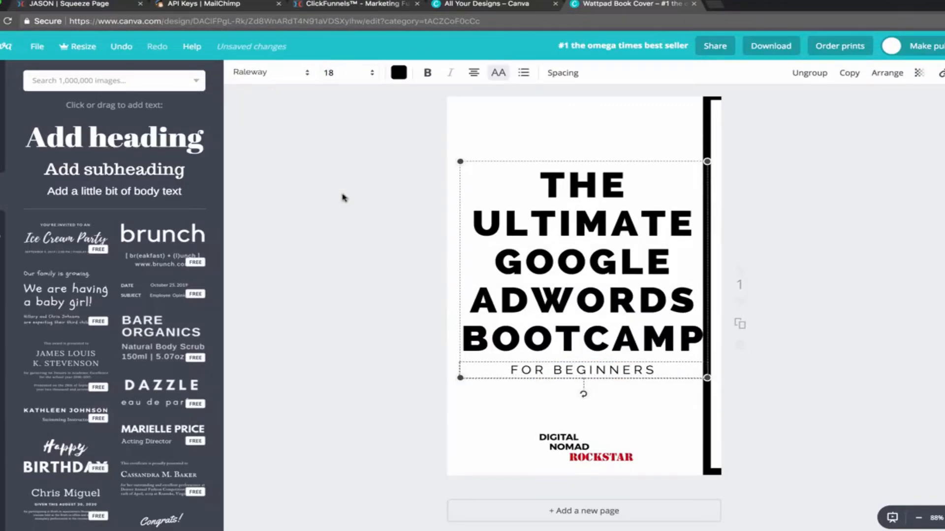
left_click(328, 74)
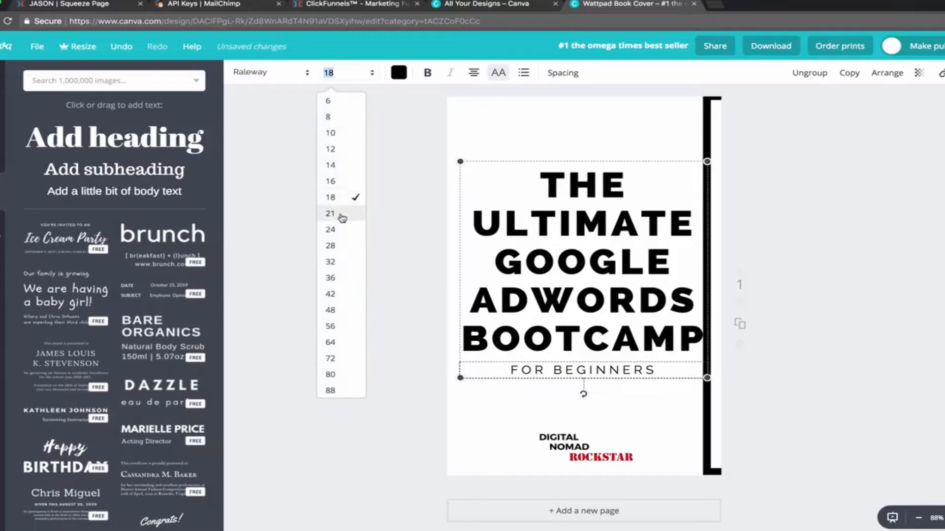
left_click(341, 215)
left_click(382, 270)
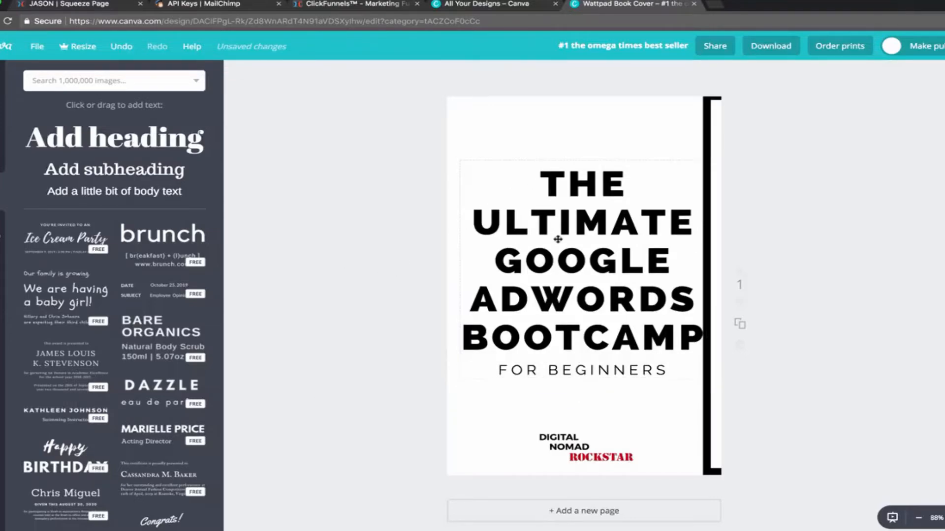
left_click_drag(610, 113, 445, 110)
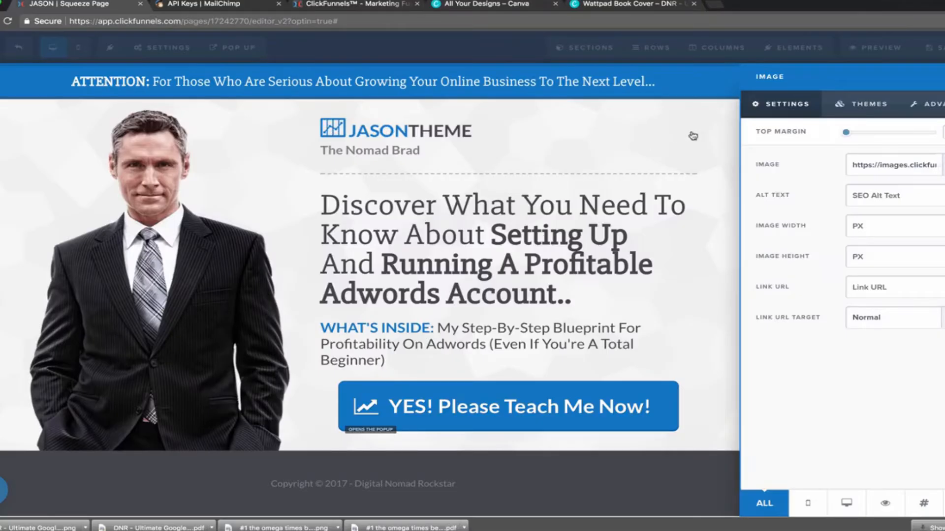
Replace the squeeze page's main image with the book cover from the image library.
left_click(703, 135)
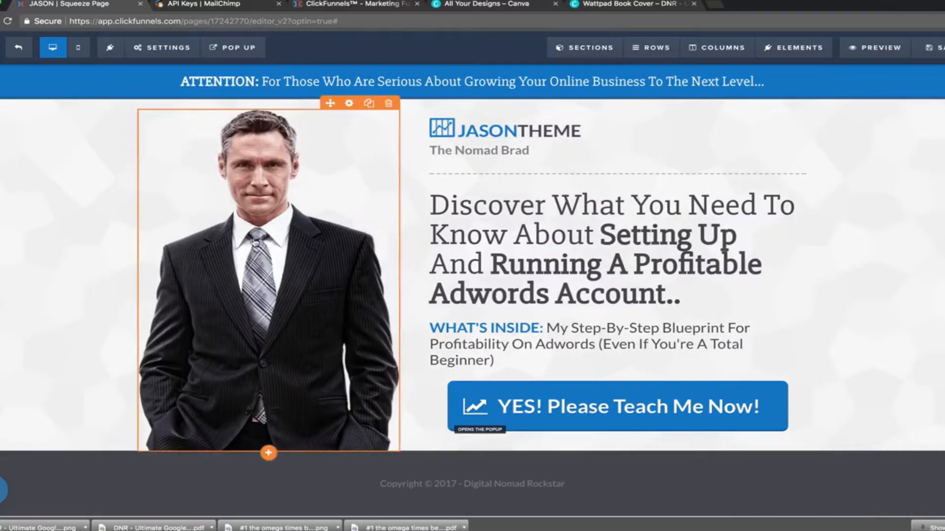
left_click(255, 242)
left_click(942, 164)
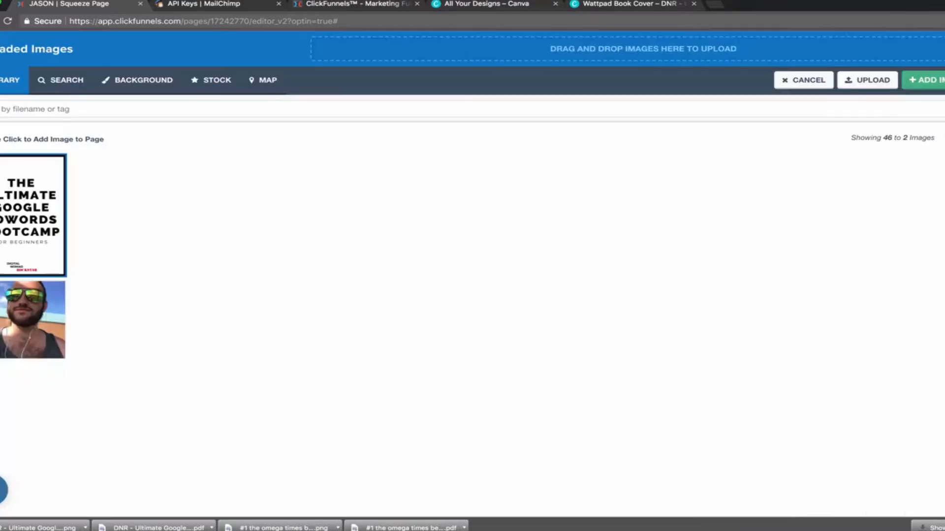
left_click(23, 215)
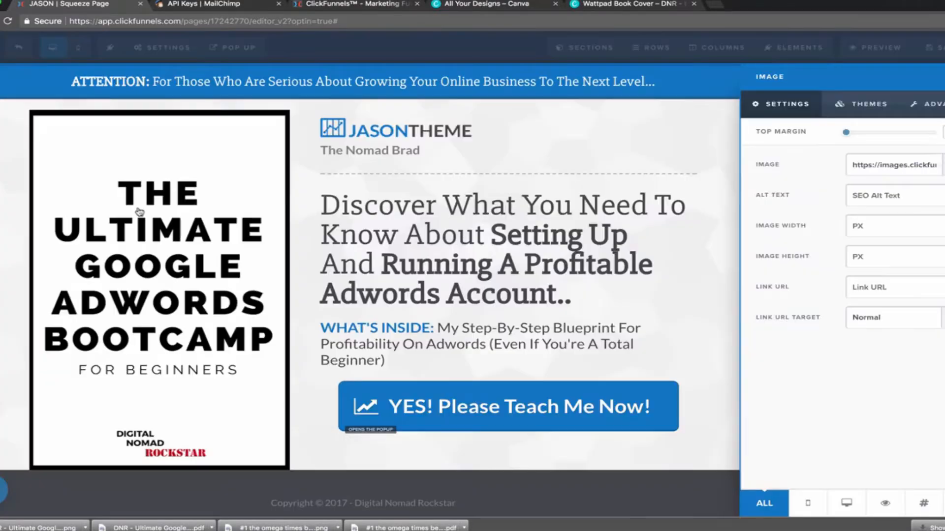
Set the cover image width to 400 and its height to 500 px.
left_click(306, 242)
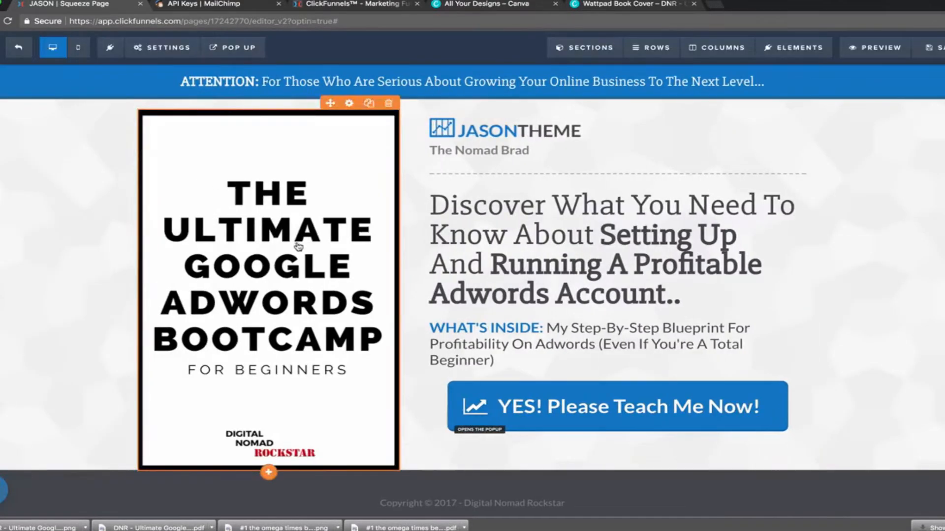
left_click(297, 246)
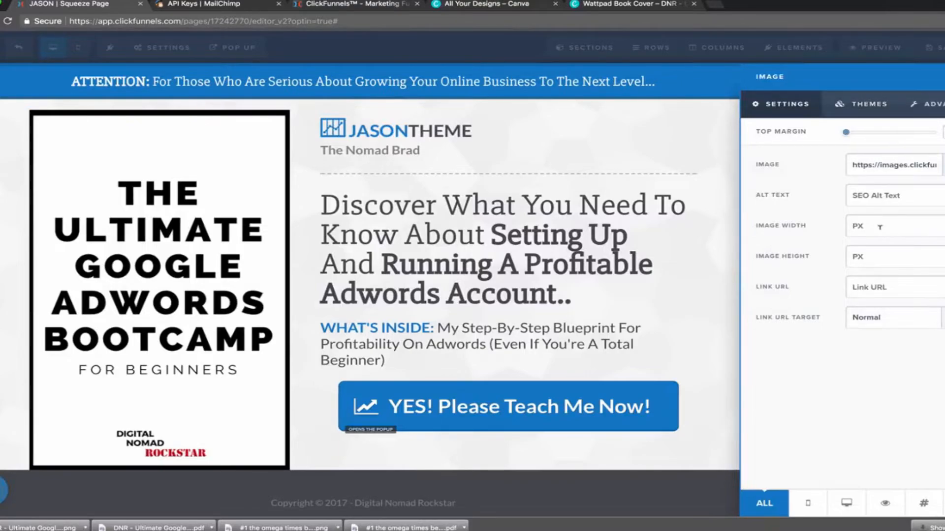
type("800")
key("BackSpace")
key("BackSpace")
key("BackSpace")
type("400")
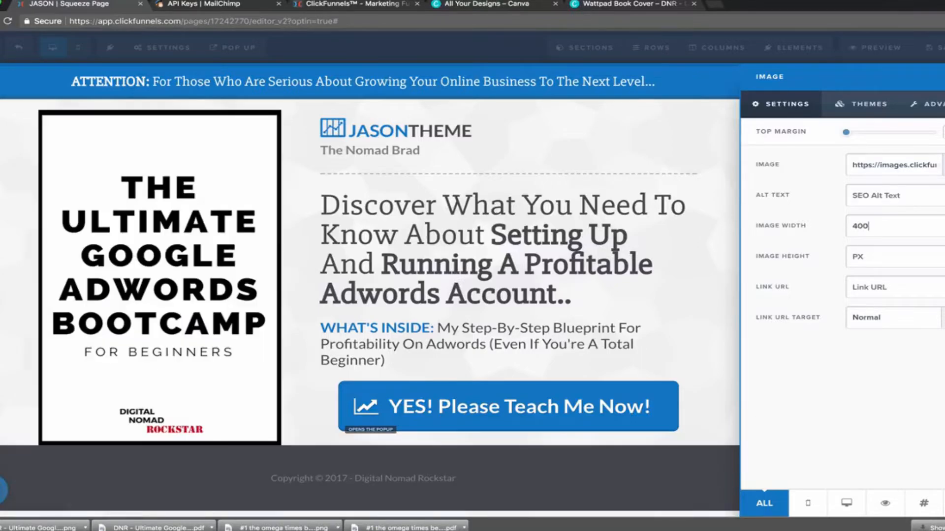
key("BackSpace")
key("BackSpace")
key("BackSpace")
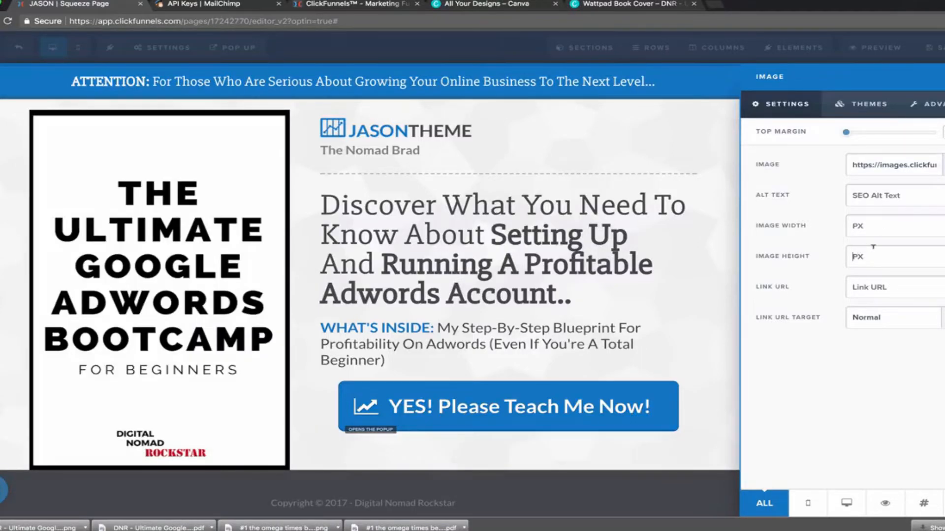
type("4")
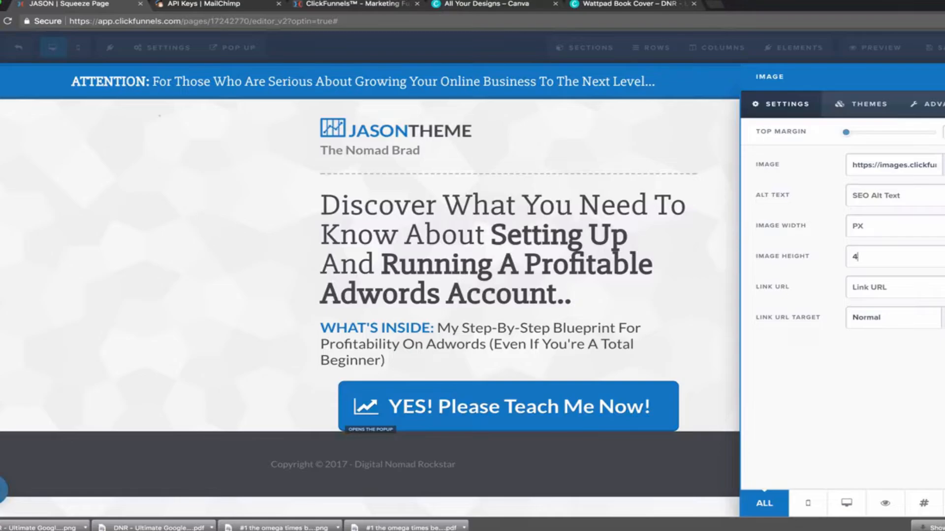
type("00")
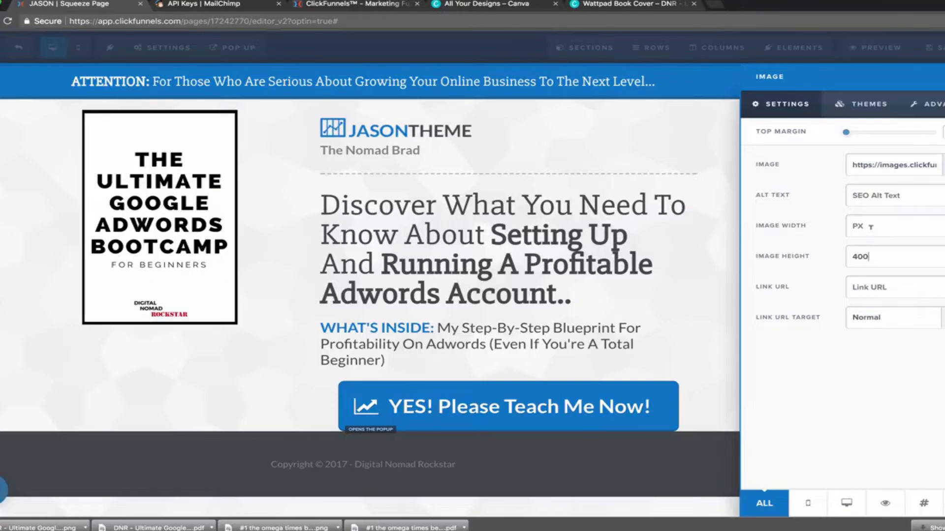
double_click(867, 253)
type("600")
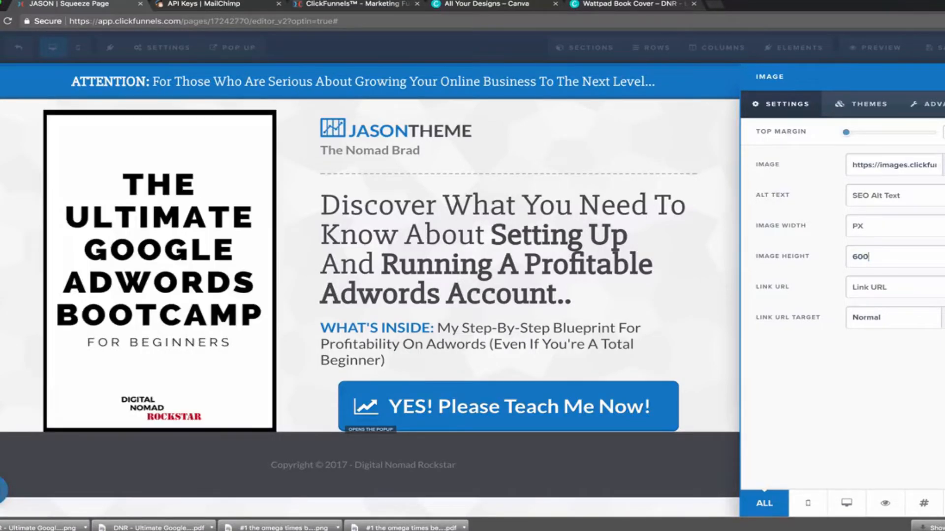
key("BackSpace")
key("BackSpace")
key("BackSpace")
type("500")
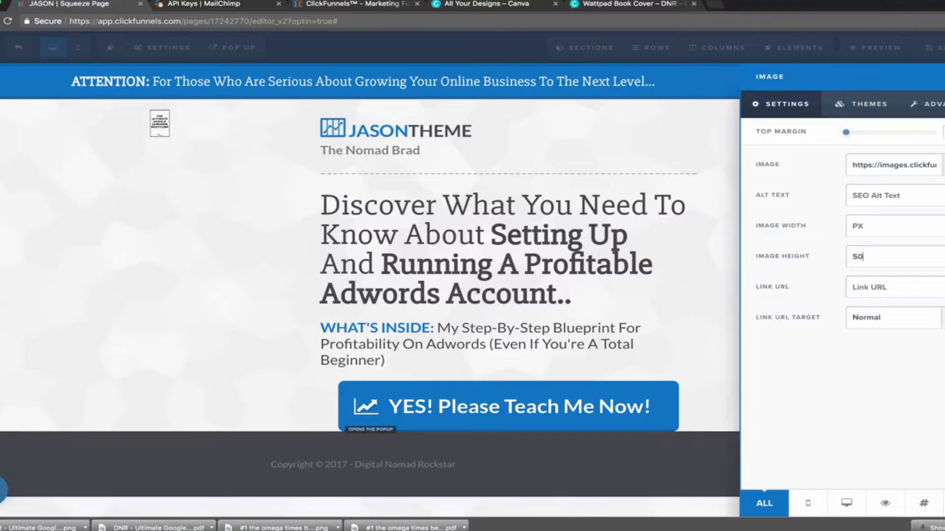
left_click(286, 243)
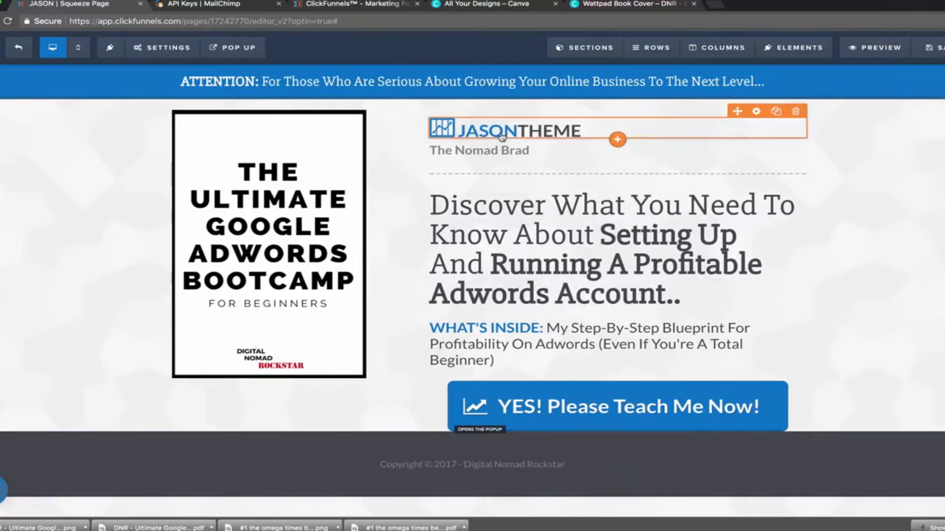
Swap the header logo for the Digital Nomad Rockstar logo.
left_click(434, 0)
left_click(449, 8)
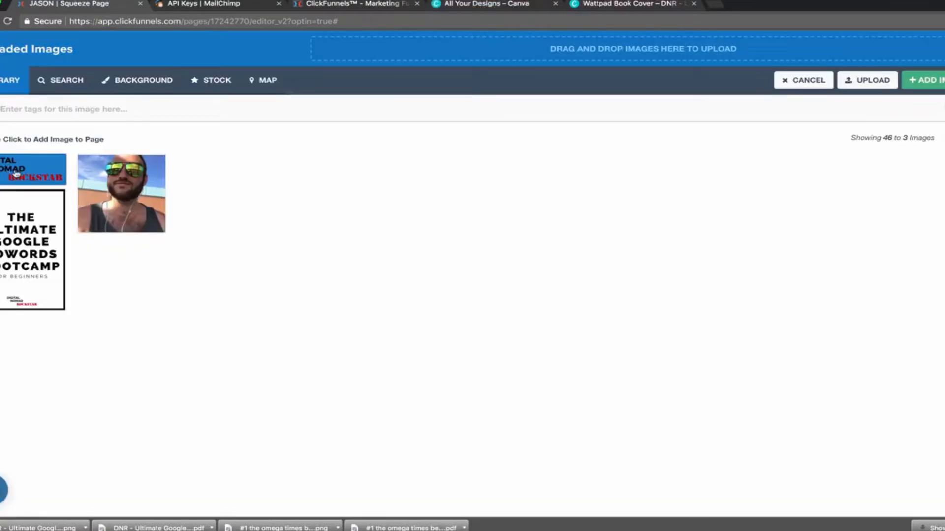
left_click(16, 173)
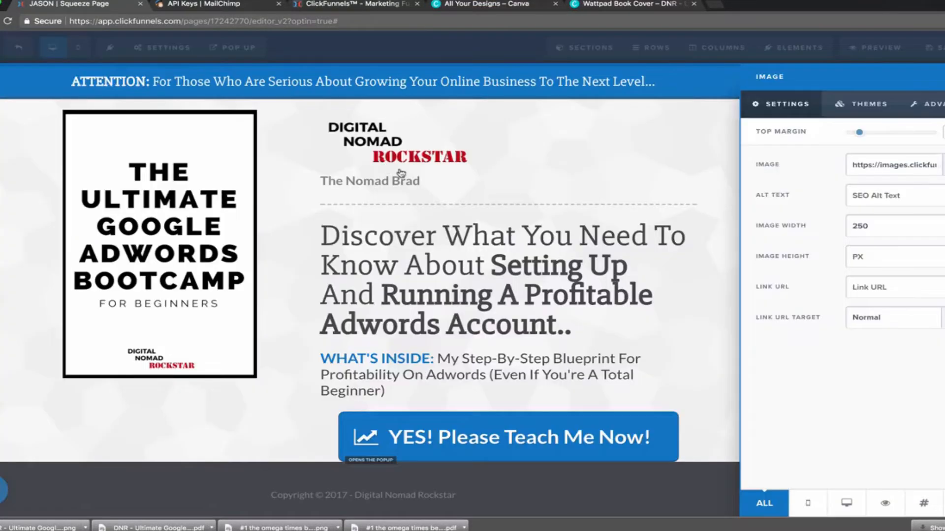
left_click(462, 164)
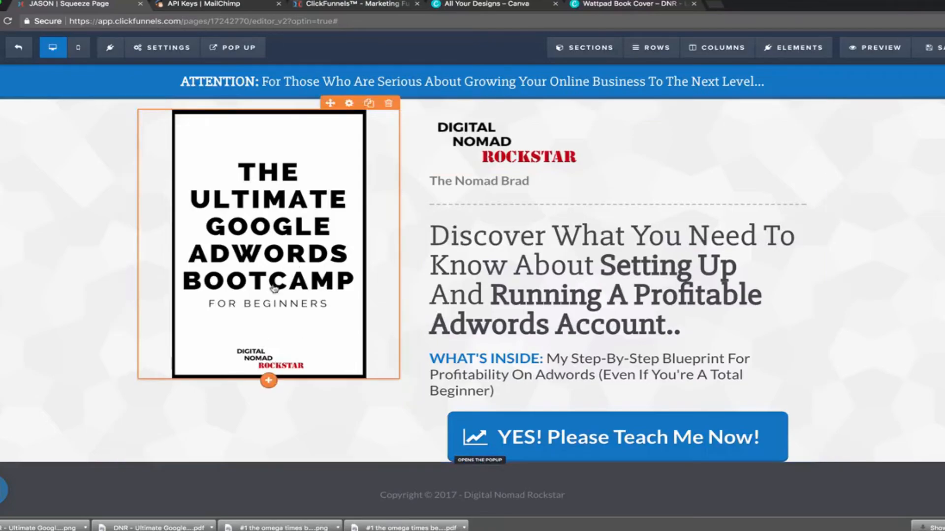
Save the squeeze page with Ctrl+S and open its live preview.
scroll(477, 281, "down", 1)
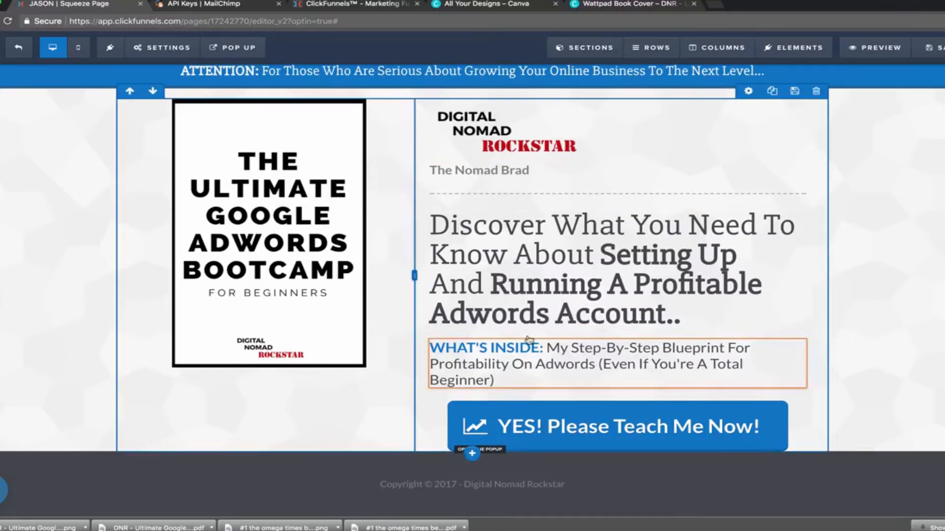
scroll(512, 375, "up", 1)
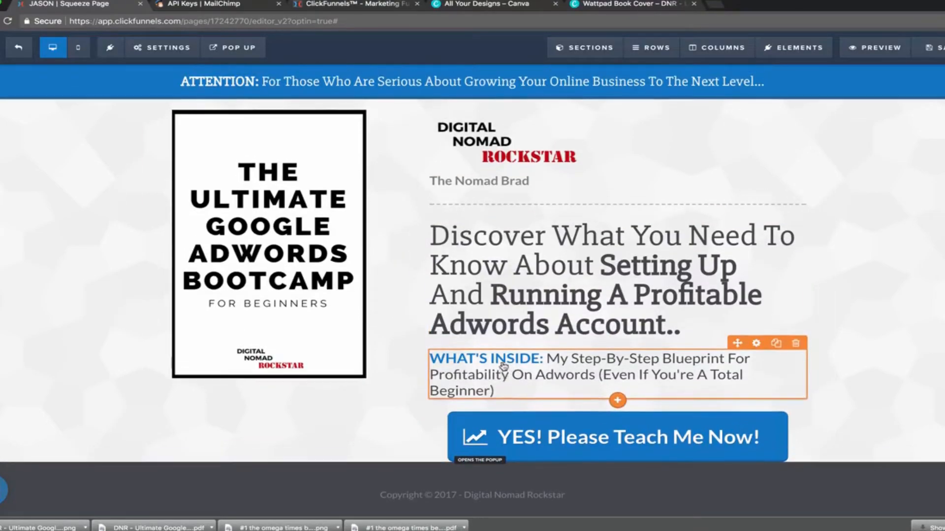
left_click(944, 528)
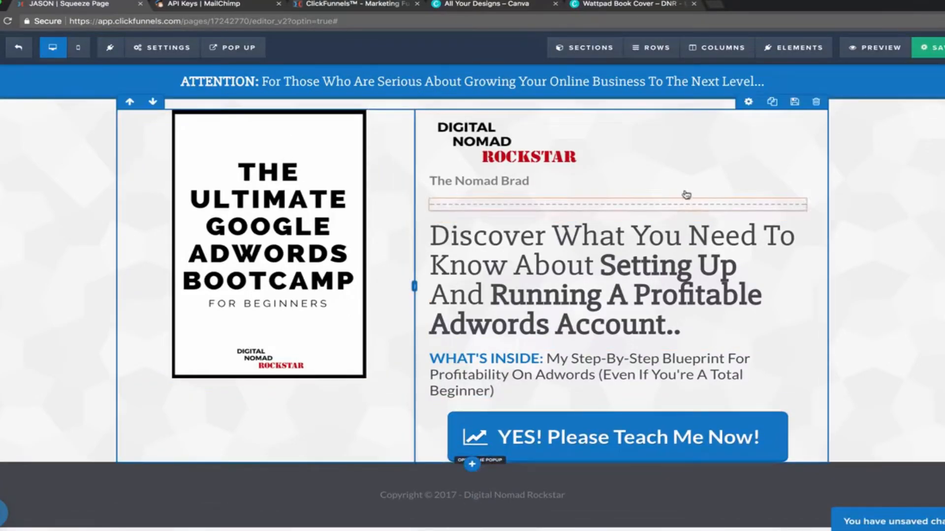
key("ctrl+s")
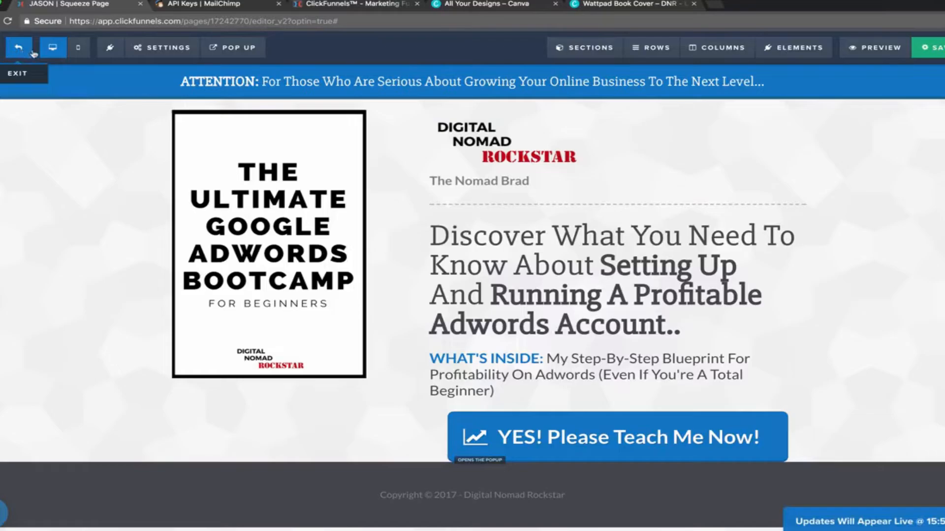
left_click(871, 48)
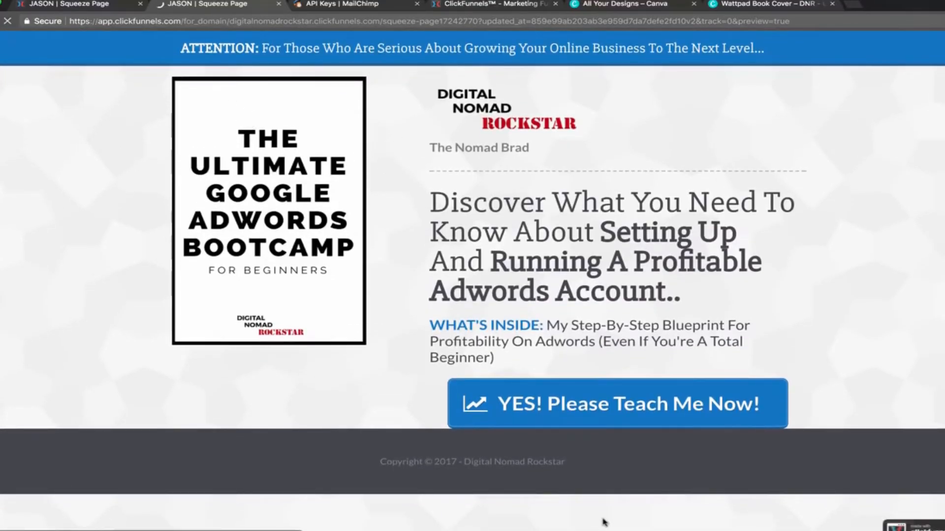
Submit a test opt-in with an email address via YES! Please Teach Me Now!, then return to the funnel overview.
left_click(607, 410)
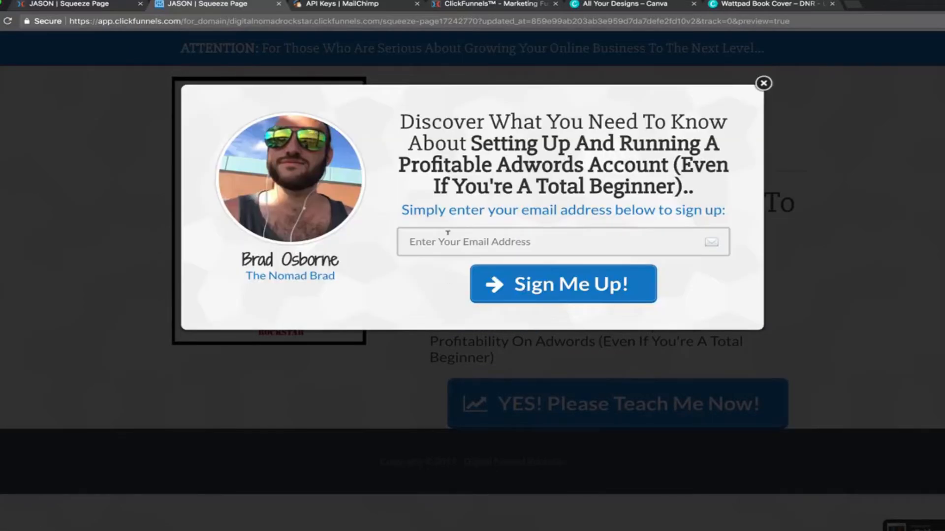
left_click(459, 239)
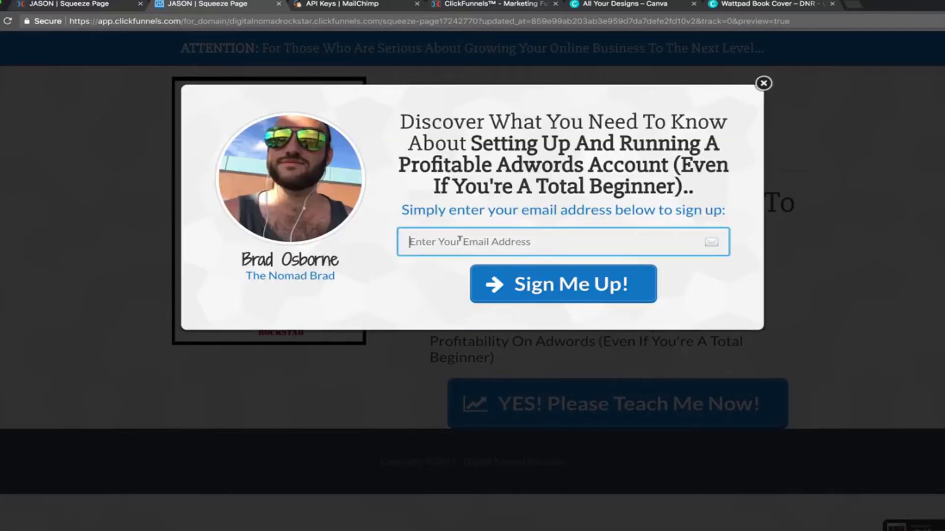
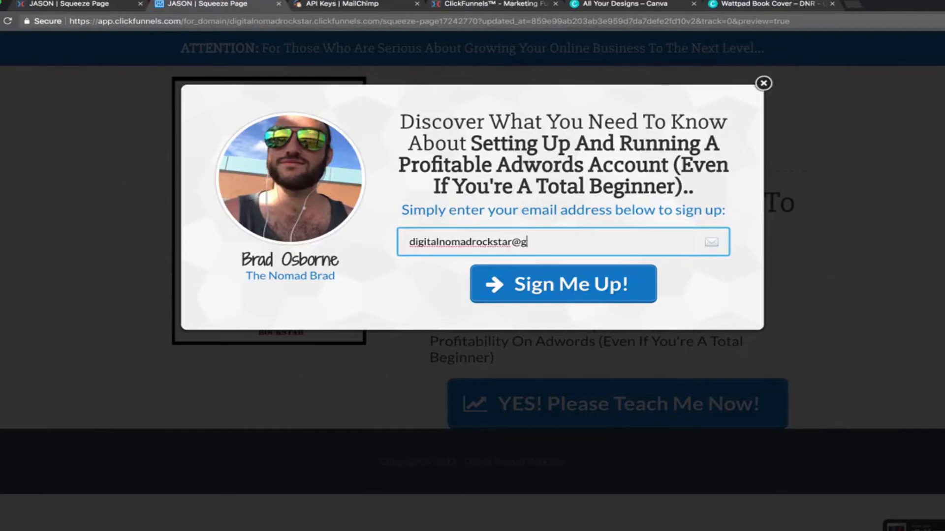
left_click(546, 294)
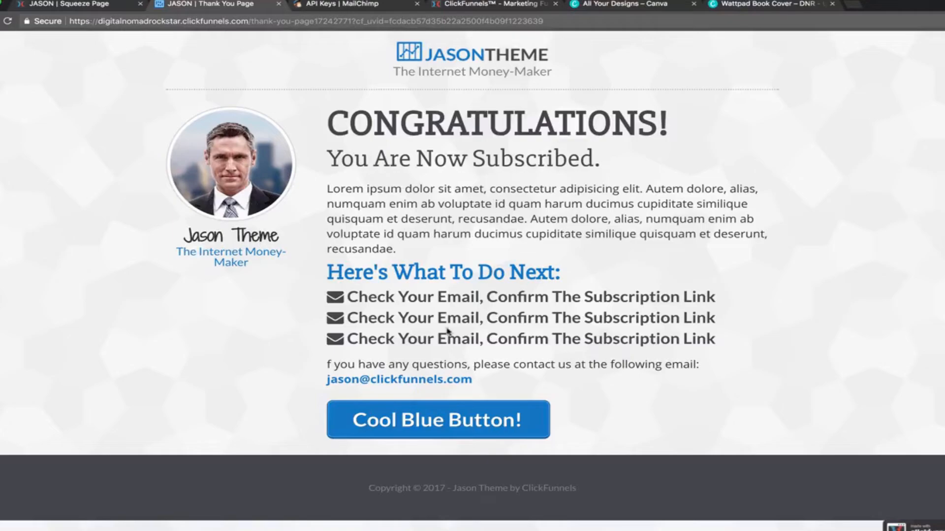
left_click(88, 5)
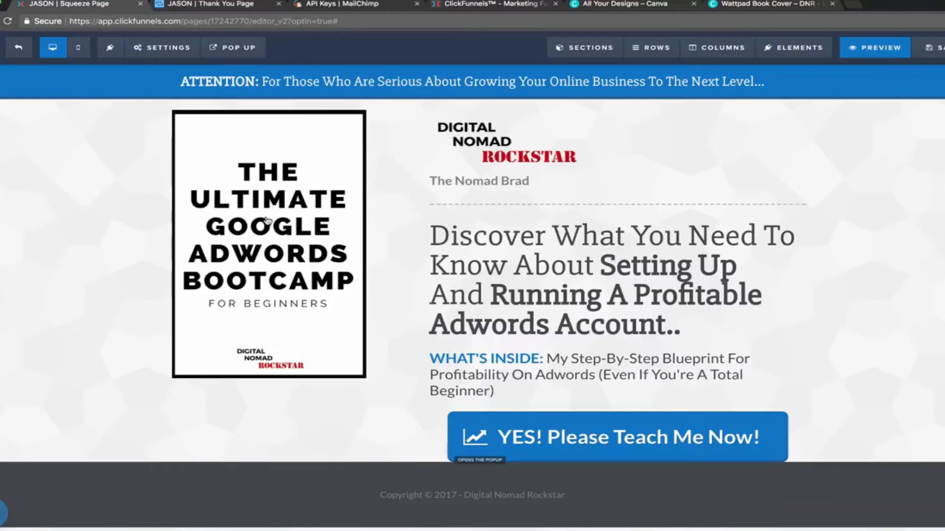
left_click(18, 47)
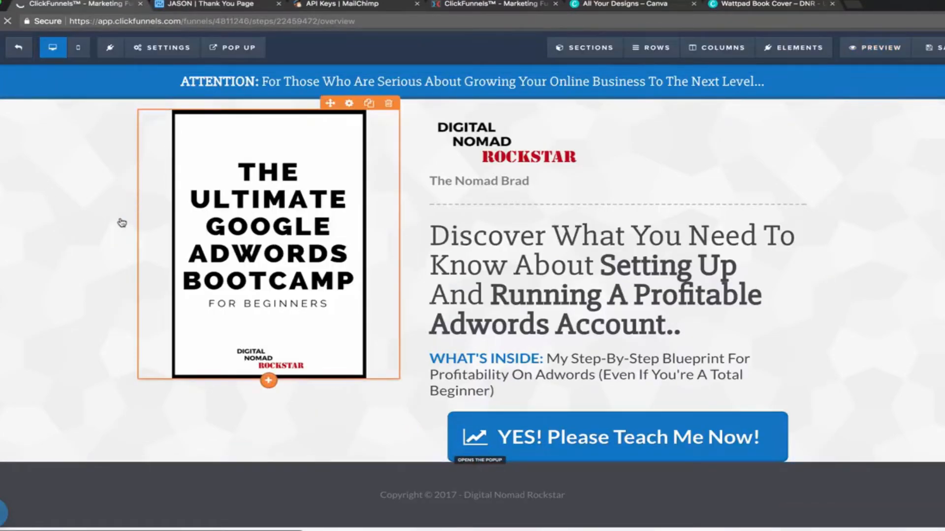